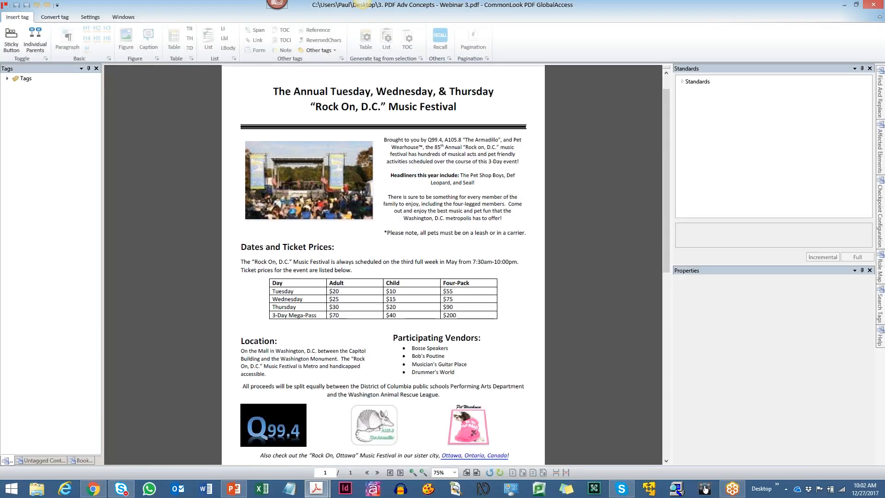
Step: Expand the document's tag tree and check which content the first two P tags contain
left_click(423, 472)
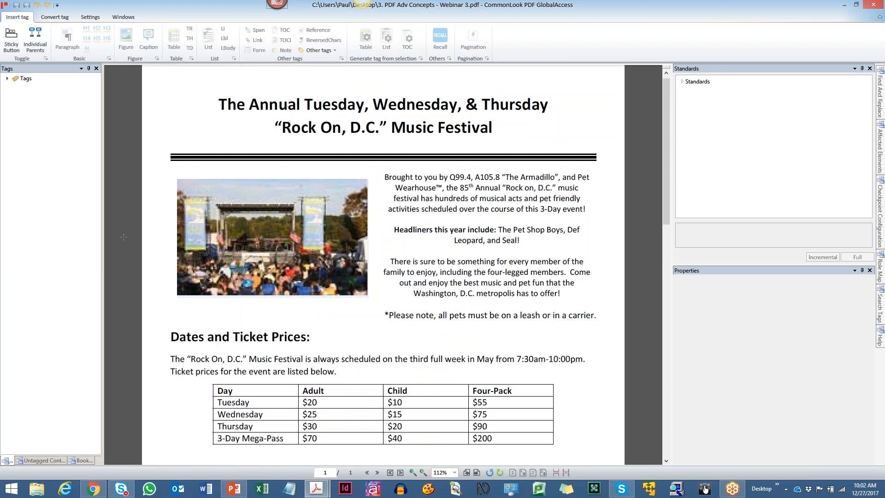
left_click(25, 81)
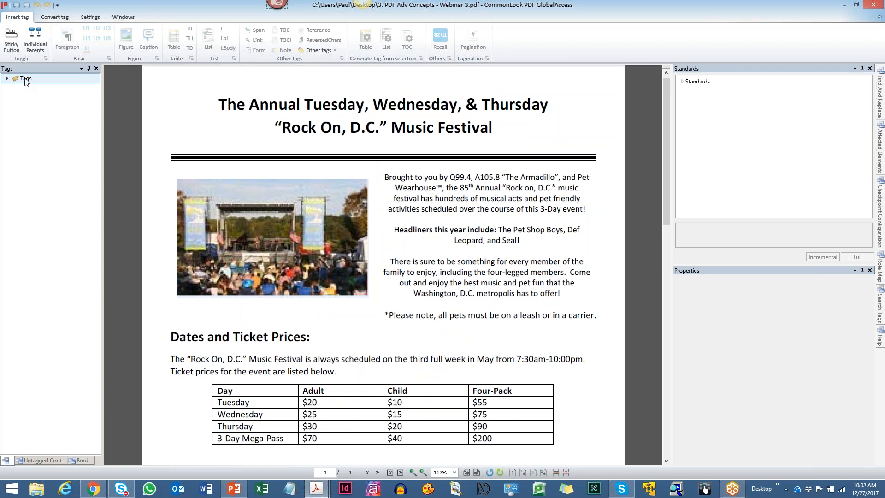
double_click(25, 79)
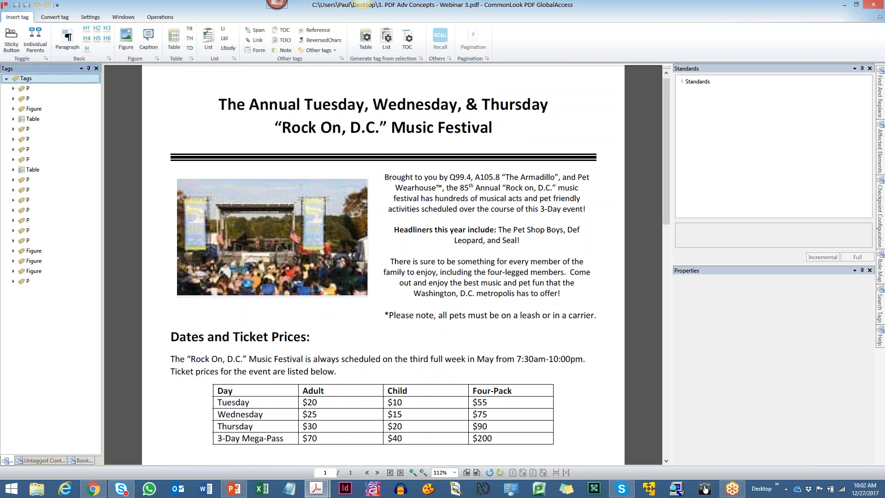
left_click(37, 90)
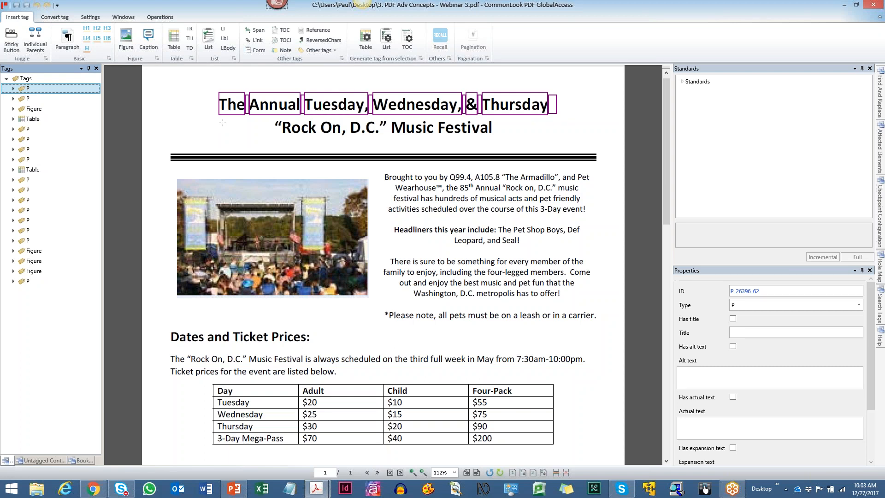
left_click(27, 99)
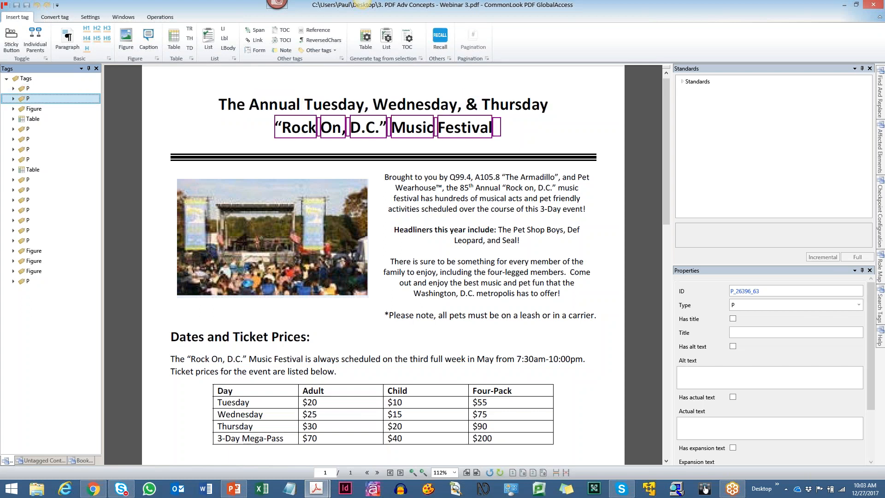
Step: Merge the two P tags of the two-line festival title into a single tag
left_click(28, 89)
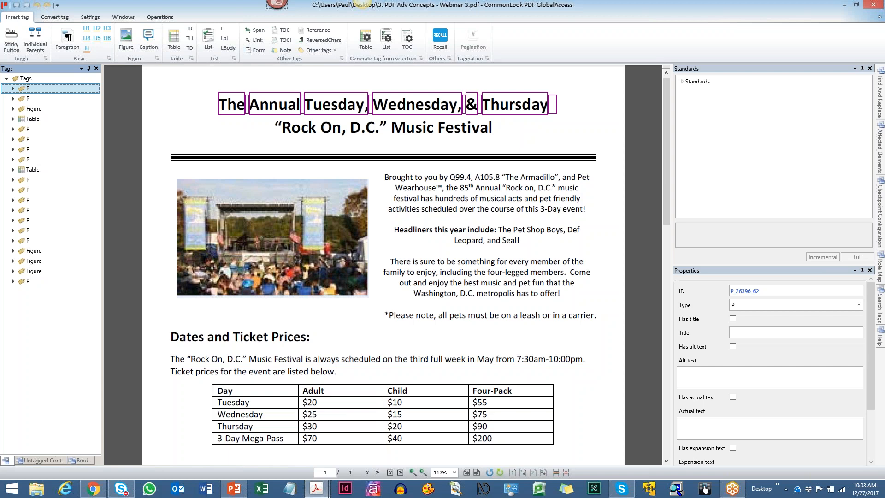
left_click(32, 98, "ctrl")
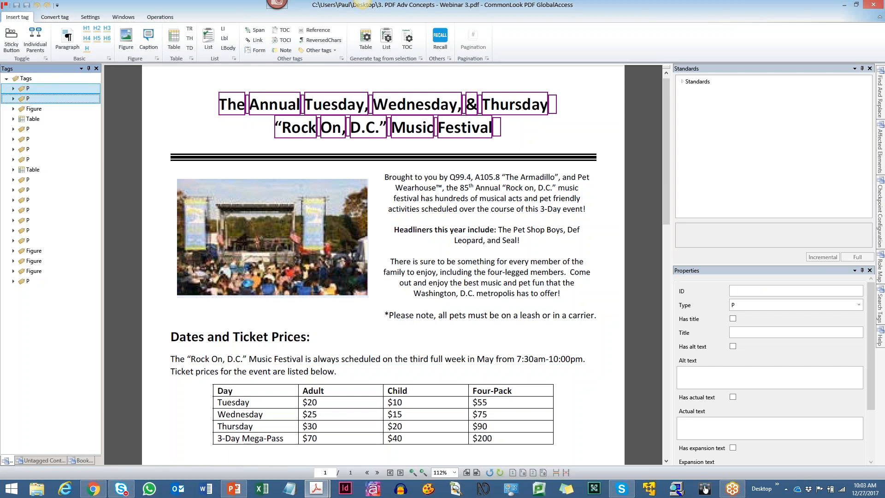
right_click(33, 98)
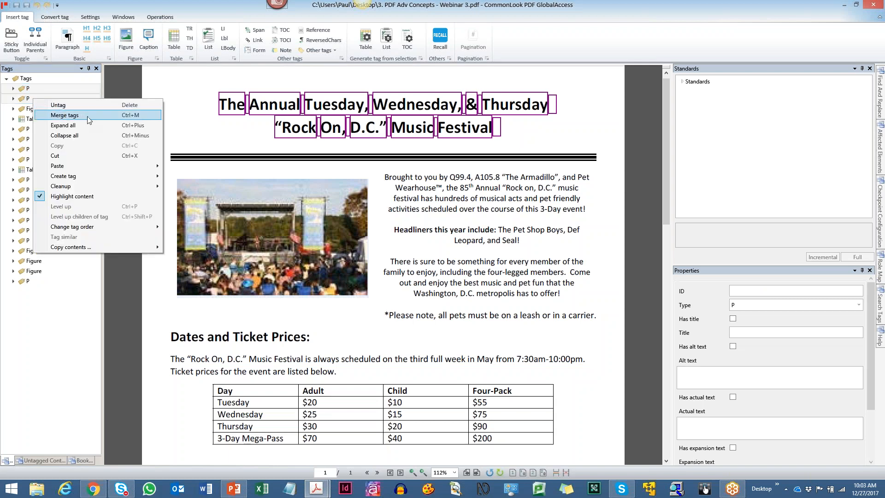
left_click(117, 118)
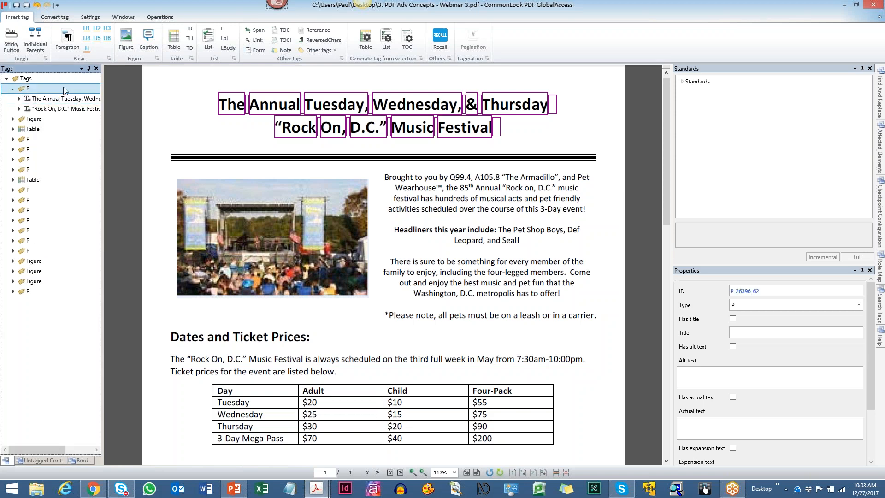
Step: Convert the merged title tag to H1 and collapse it in the tag tree
left_click(55, 17)
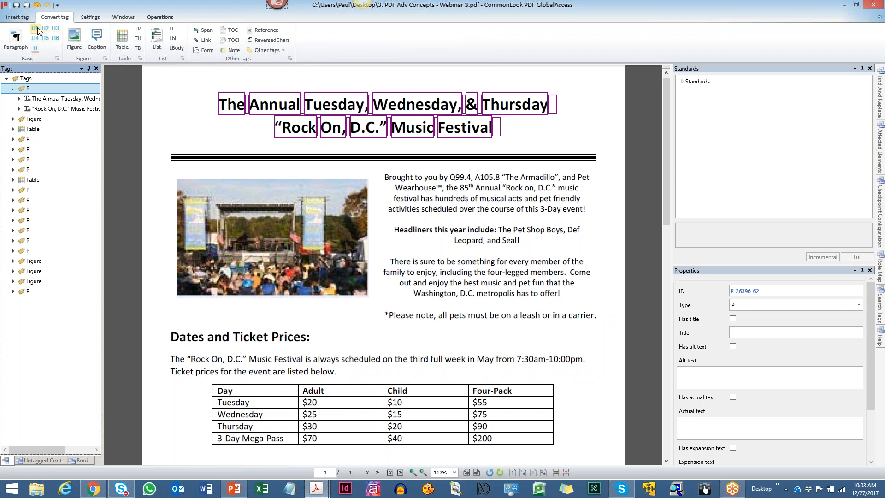
left_click(35, 29)
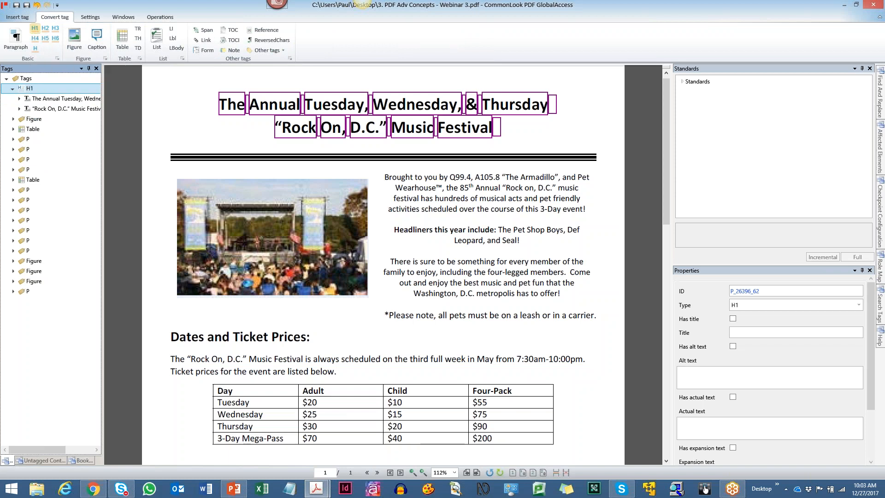
left_click(44, 89)
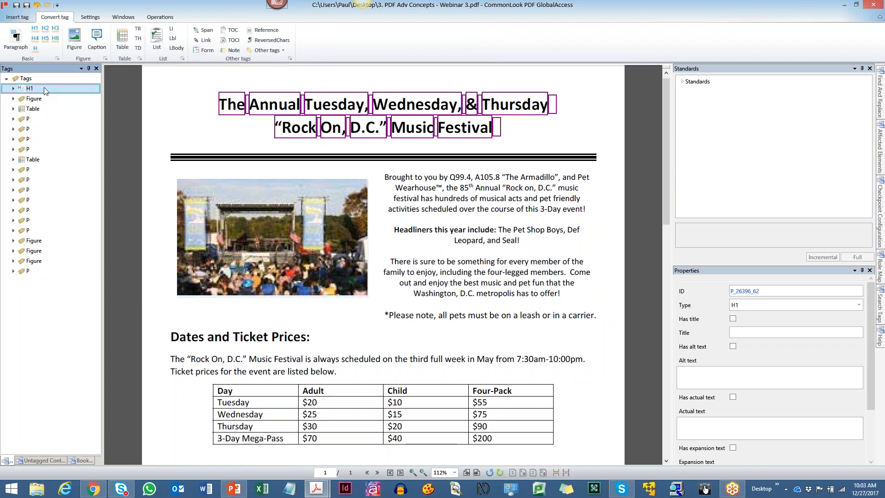
Step: Untag the Figure tag of the decorative line below the title
left_click(45, 100)
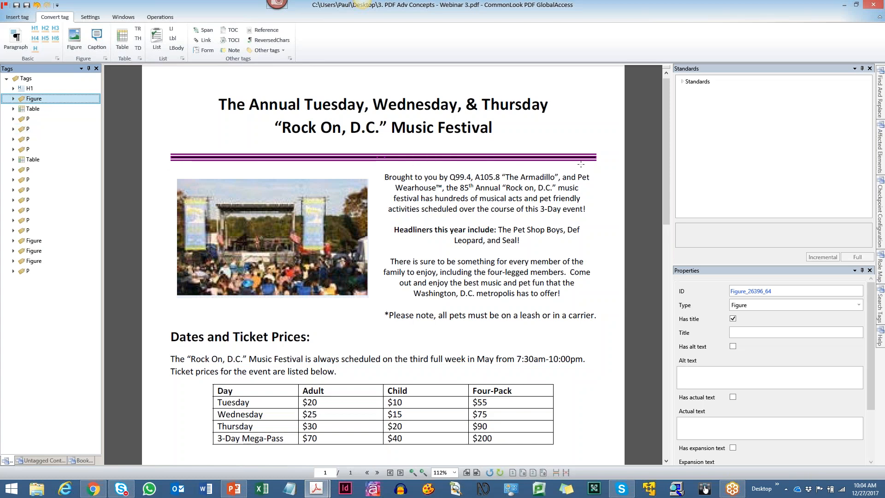
right_click(54, 103)
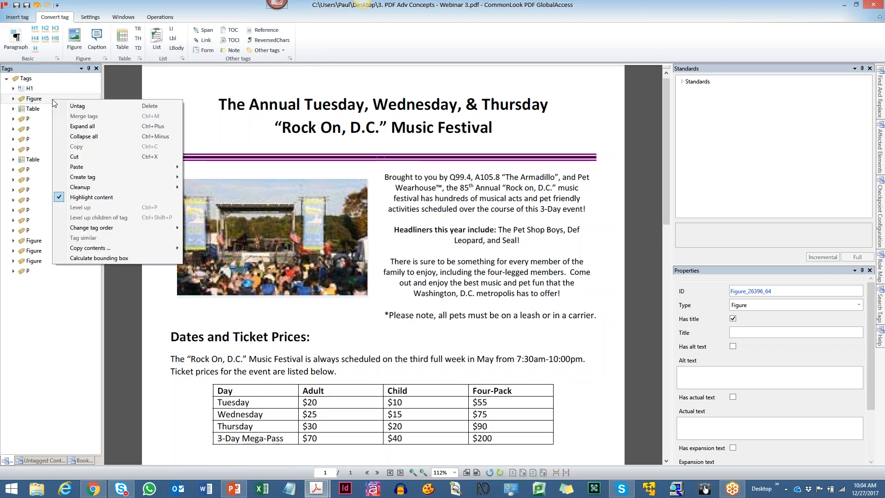
left_click(136, 106)
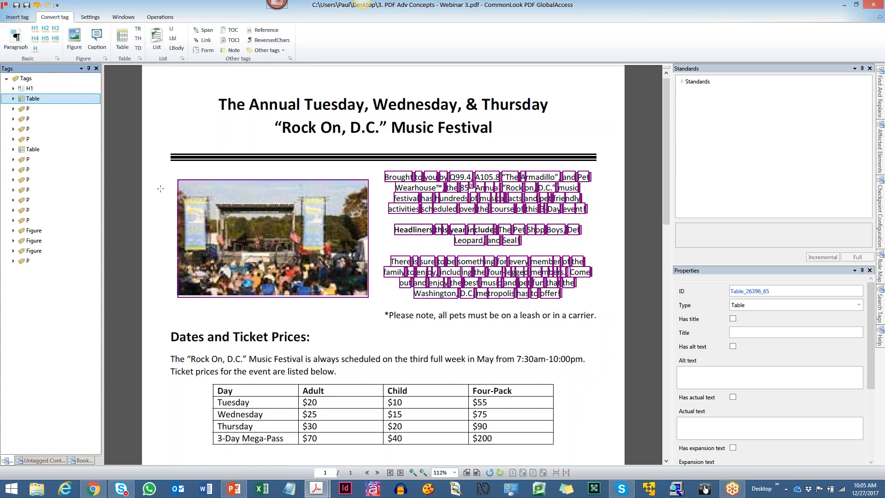
Step: Linearize the layout table holding the stage photo and intro text horizontally, and check the resulting Figure and P tags
right_click(44, 101)
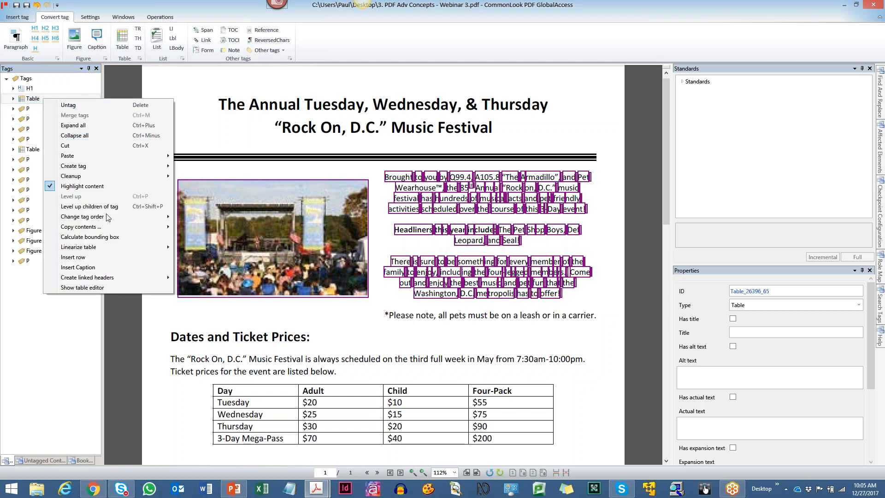
mouse_move(115, 252)
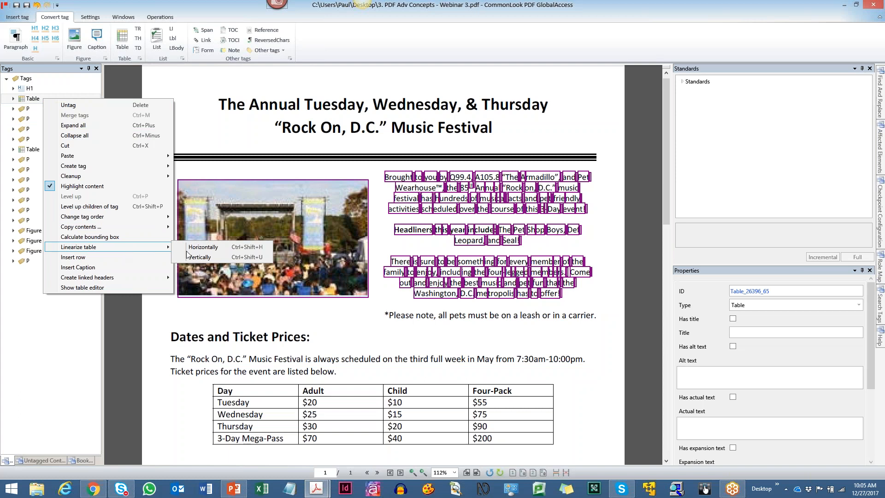
left_click(223, 248)
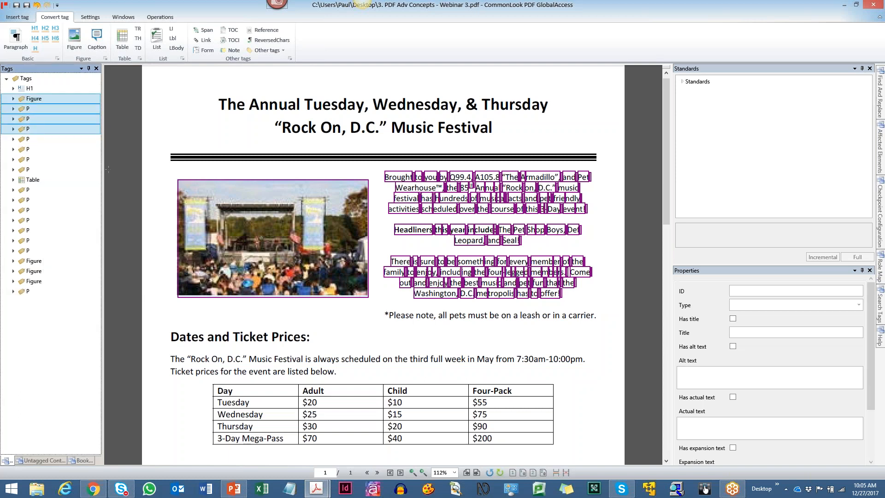
left_click(47, 98)
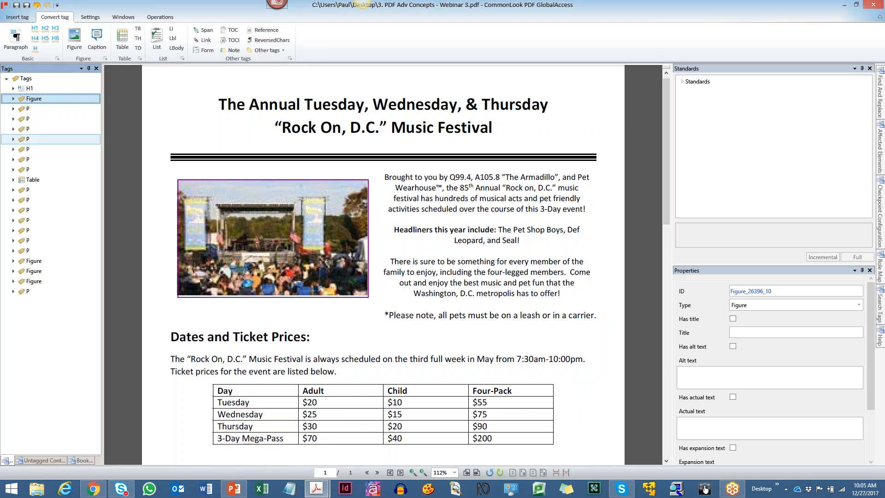
left_click(33, 109)
left_click(32, 119)
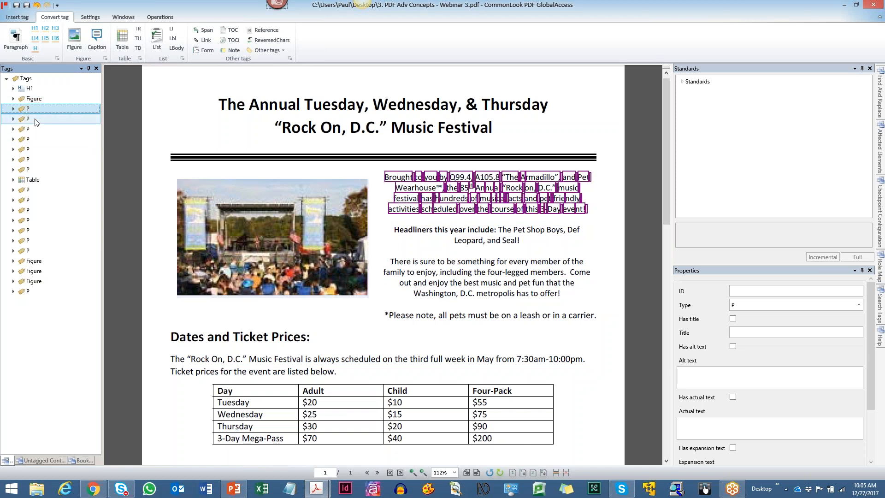
left_click(32, 129)
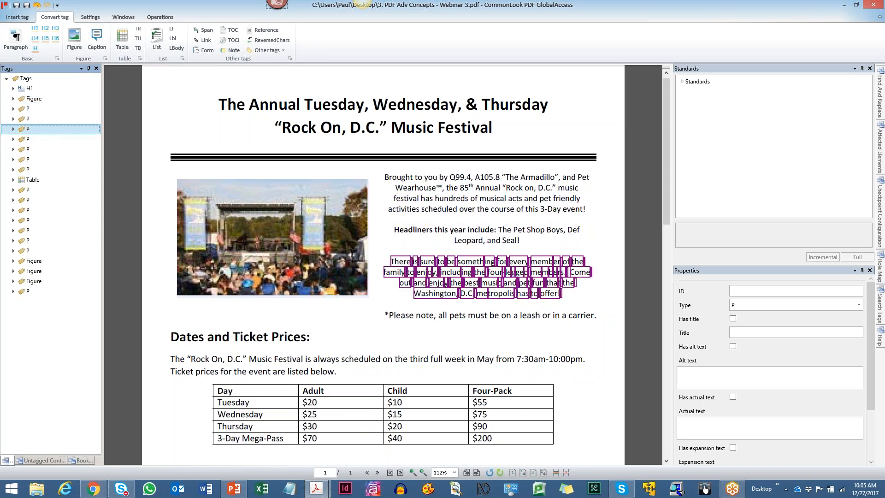
Step: Set the stage photo's alt text to "The main stage at the music festival"
left_click(33, 98)
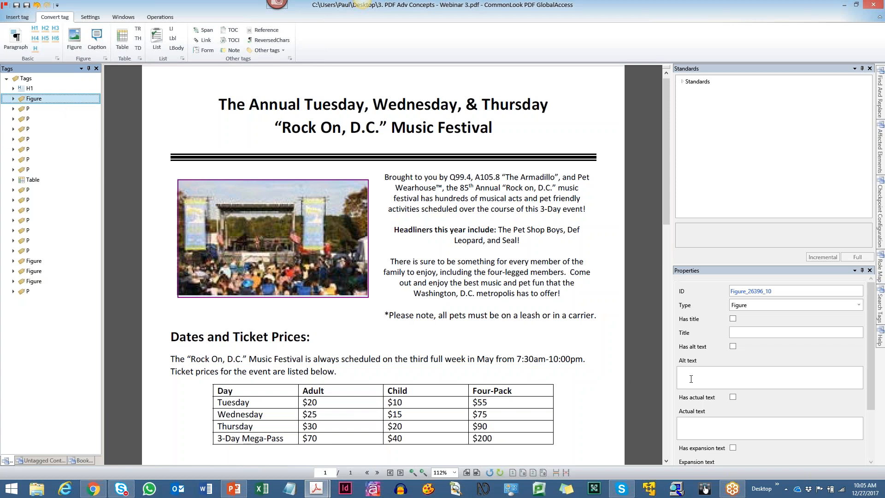
key("ctrl")
key("ctrl")
key("ctrl")
key("ctrl")
left_click(694, 374)
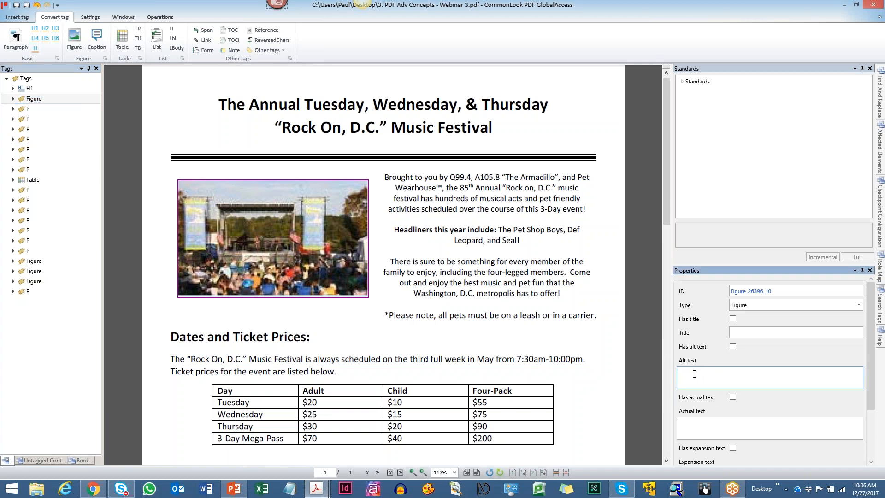
key("ctrl")
type("The main stage at the music festival")
key("Tab")
Step: Examine the reading order of the P tags following the photo and expand the tag of the pets note
left_click(28, 108)
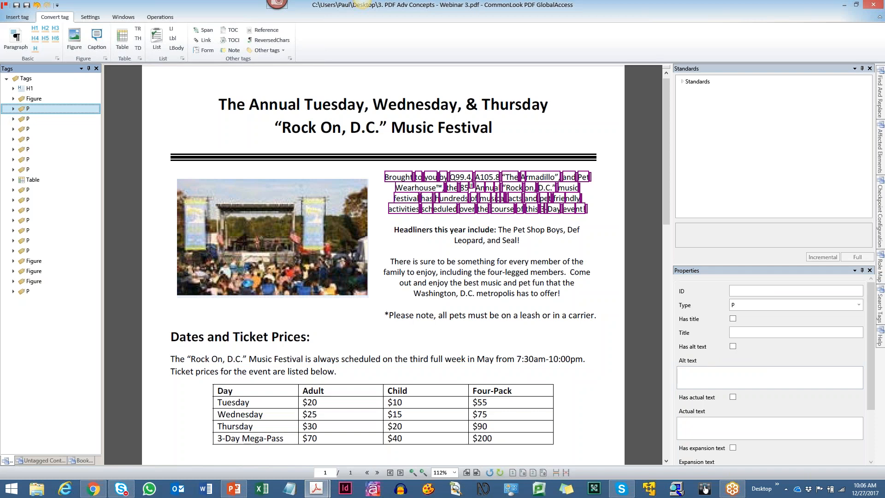
key("Down")
key("Down")
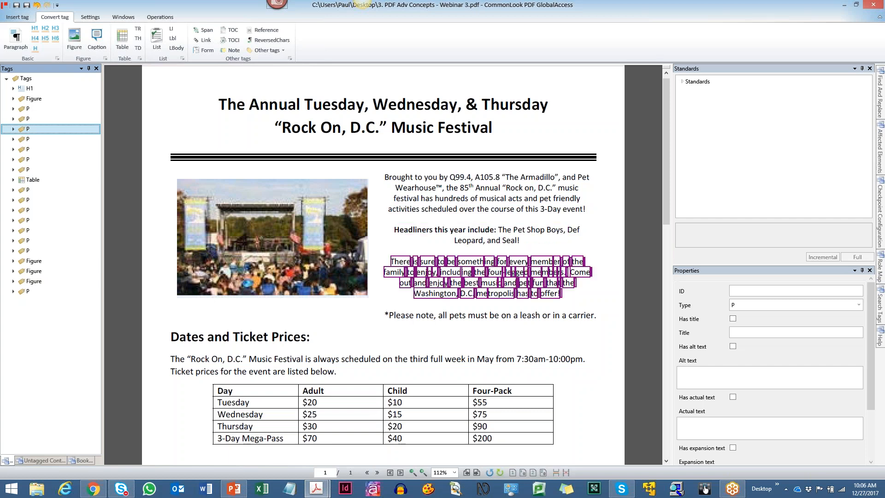
key("Down")
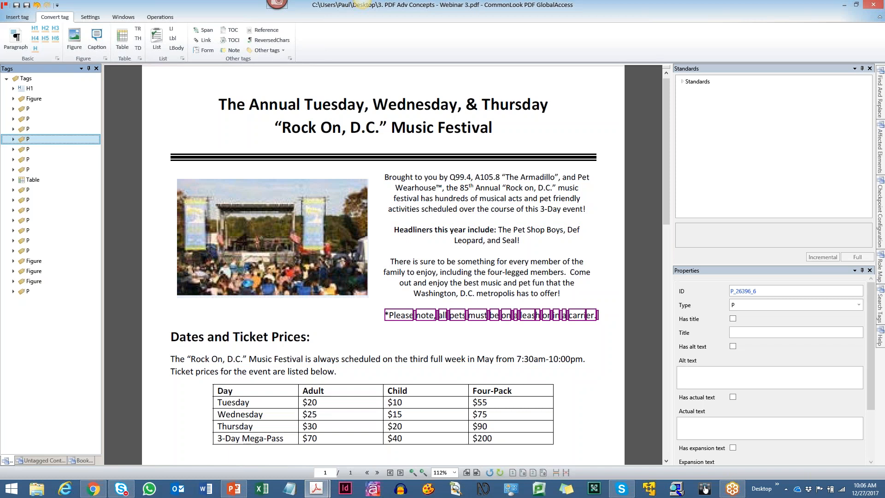
key("Down")
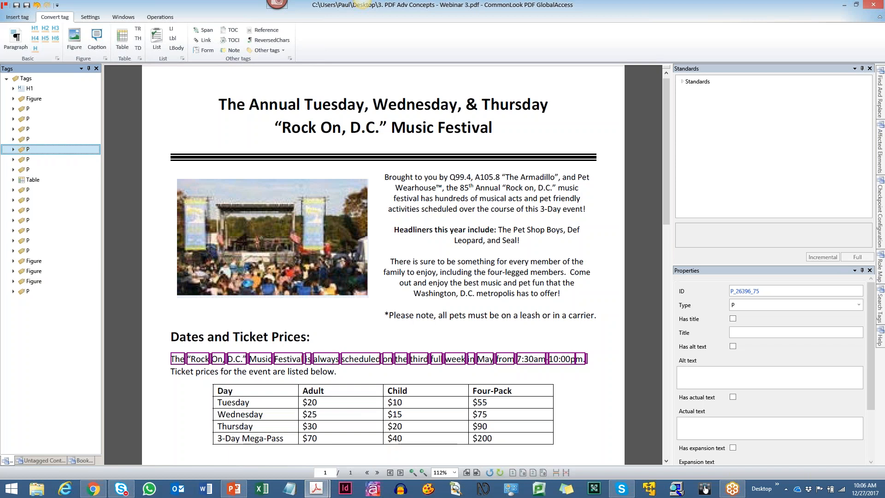
key("Up")
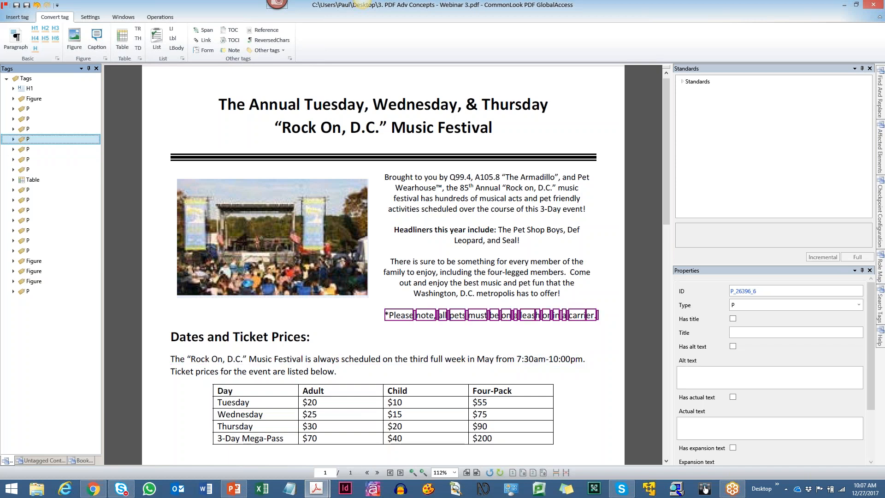
key("Right")
key("Right")
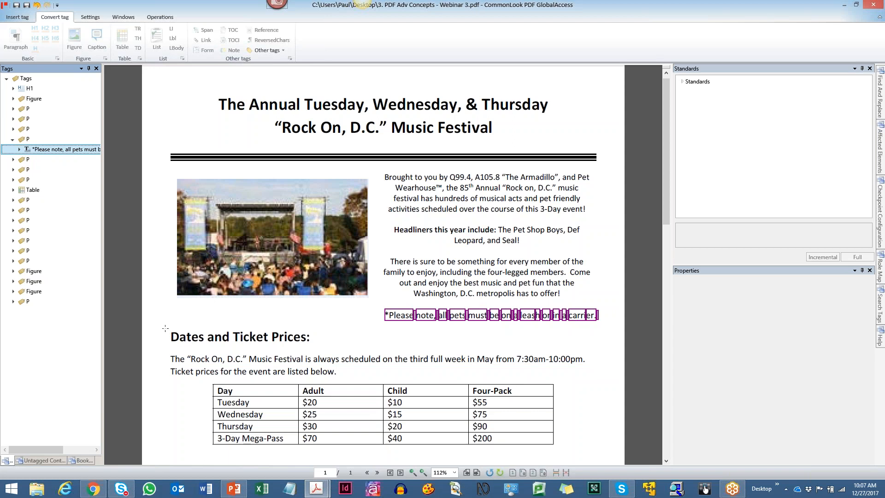
Step: Locate the tag of the "Dates and Ticket Prices:" heading from the page and convert it to H2
left_click_drag(164, 326, 321, 354)
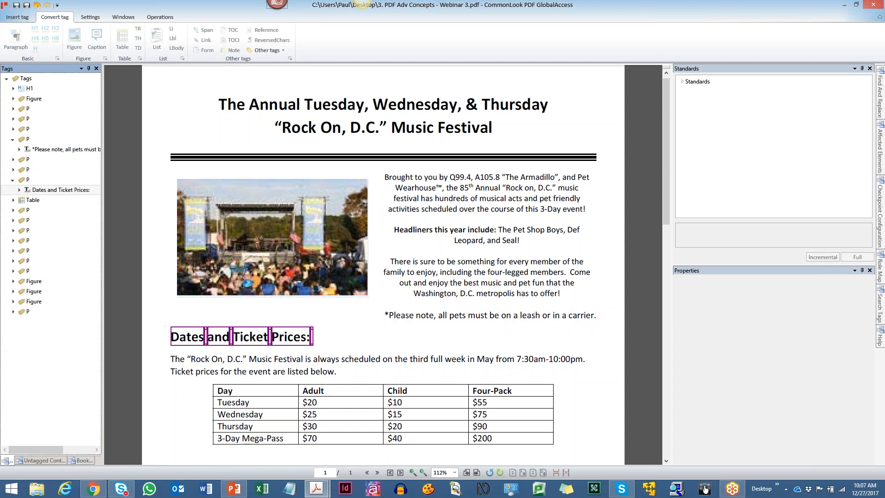
left_click(37, 180)
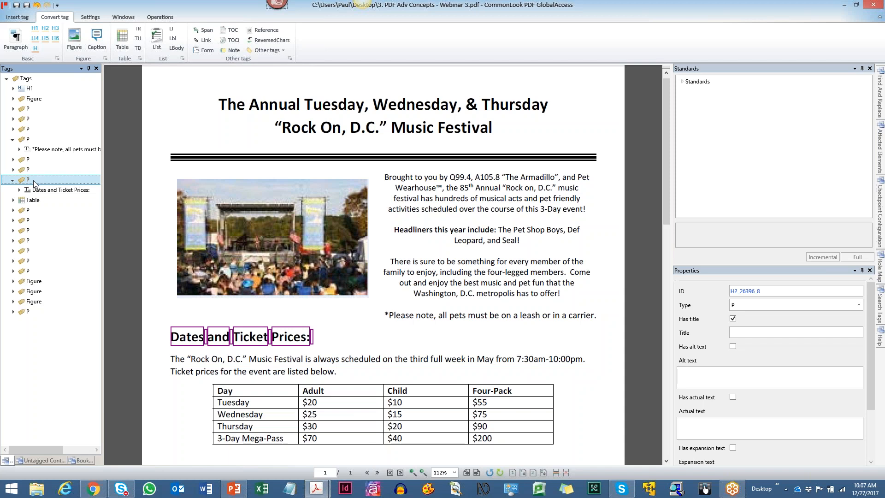
key("2")
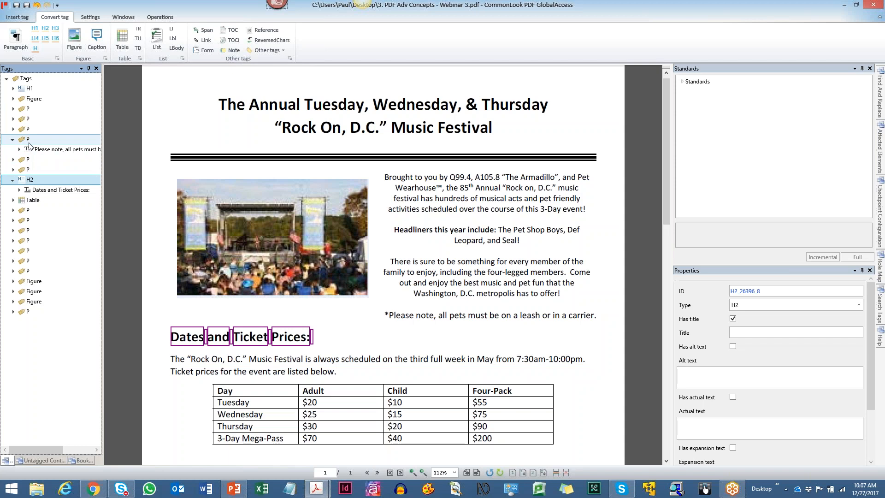
Step: Move the "Dates and Ticket Prices:" H2 tag up in the tag order so it directly follows the pets note's P tag
left_click(34, 180)
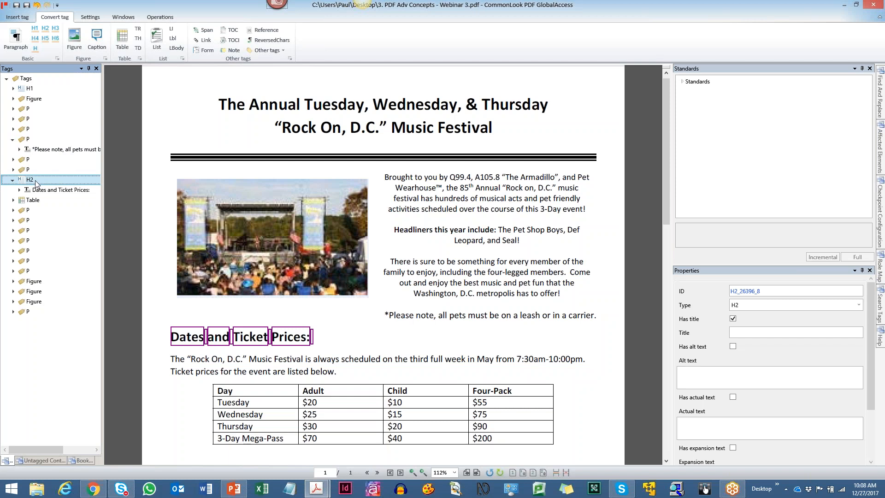
right_click(36, 184)
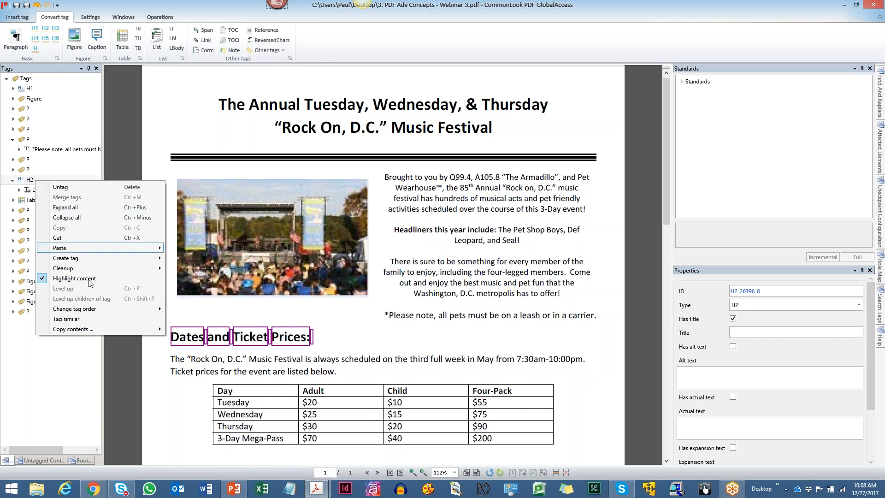
mouse_move(107, 312)
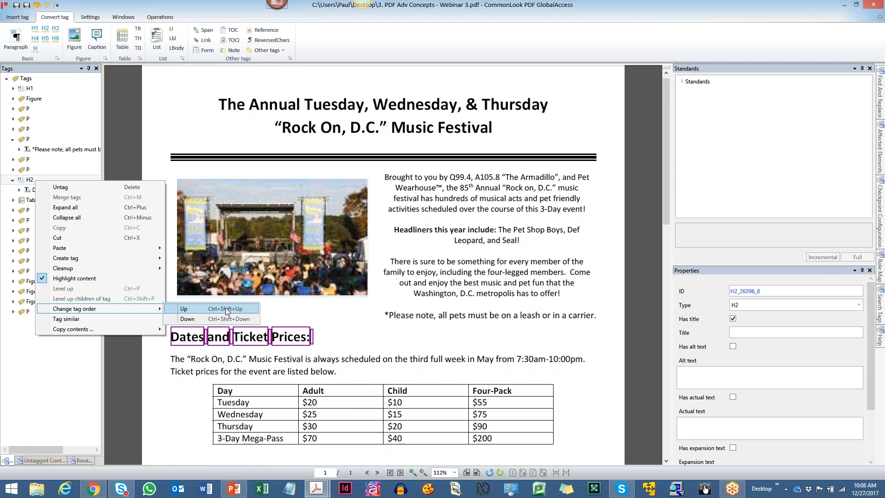
left_click(28, 181)
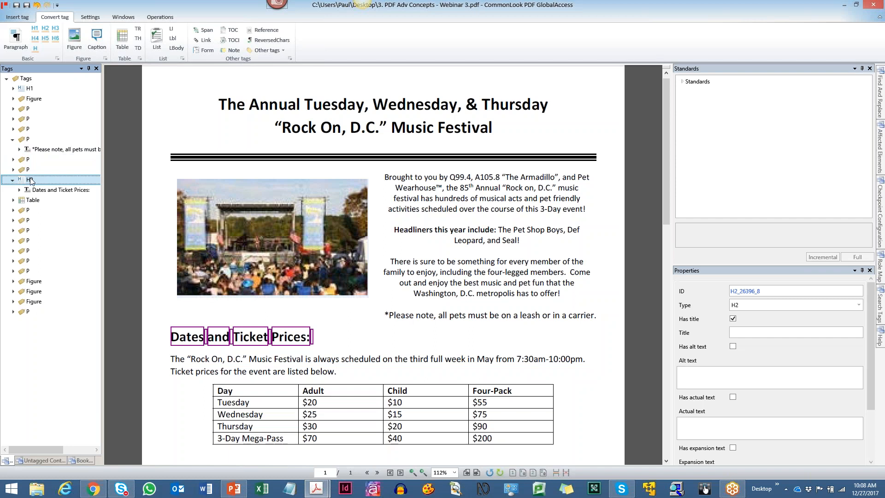
key("ctrl+Up")
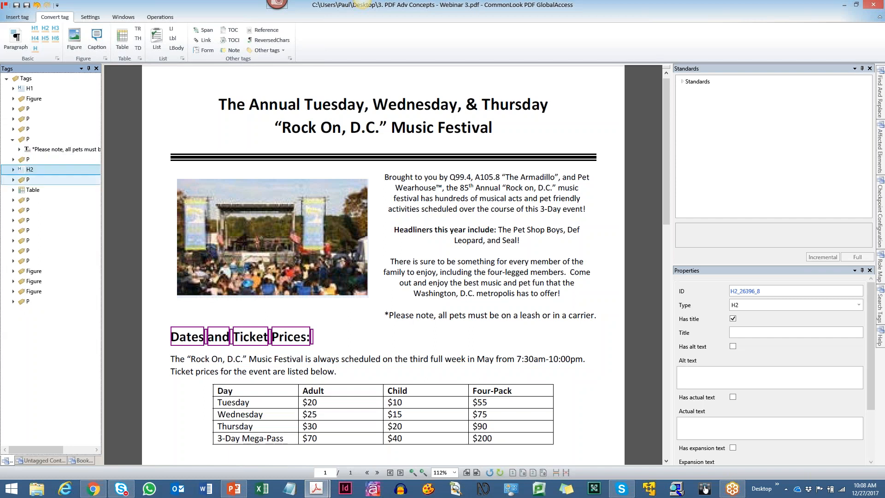
key("ctrl+Up")
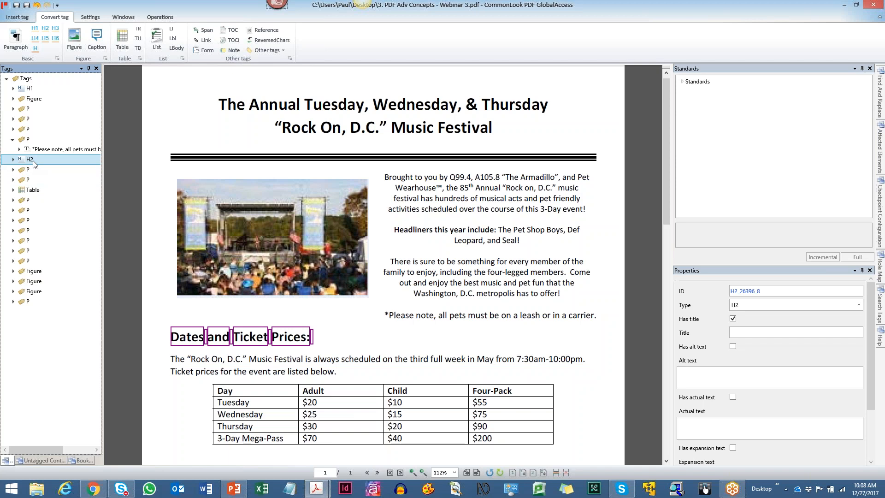
key("ctrl+Up")
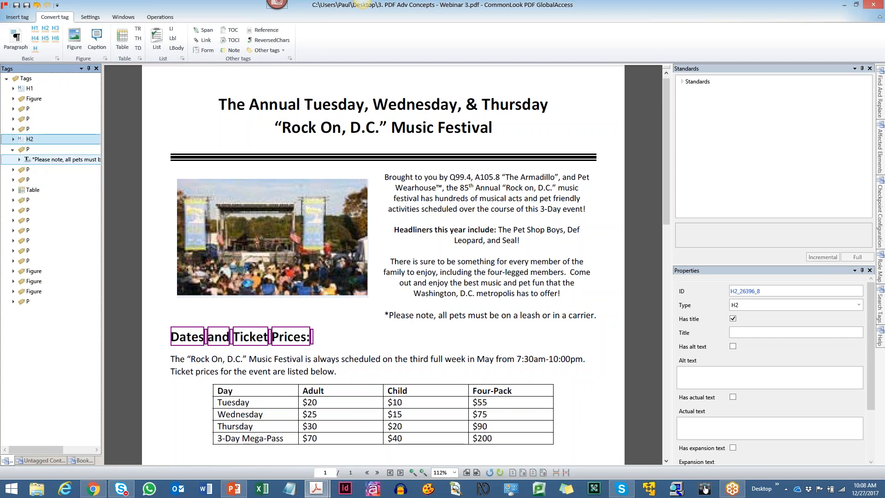
key("ctrl+Down")
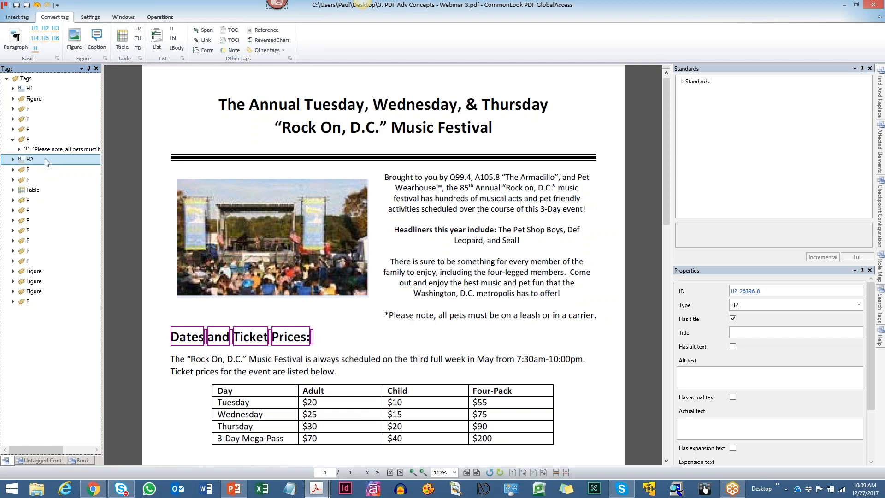
Step: Collapse the pets note's tag and check the reading order from the "Dates and Ticket Prices:" heading through to the ticket price table
double_click(28, 140)
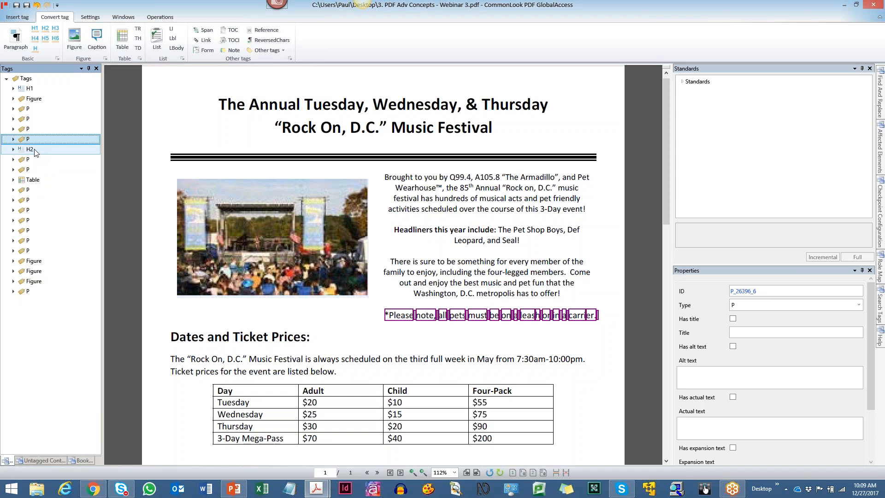
left_click(29, 149)
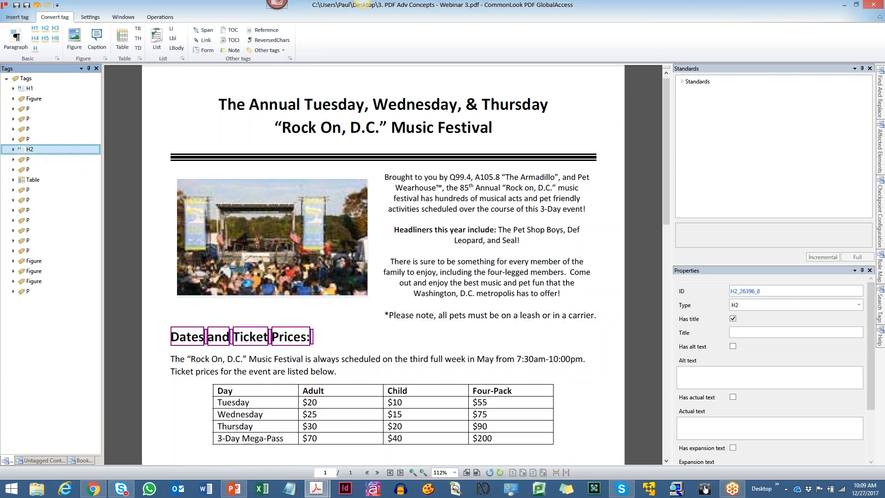
left_click(38, 161)
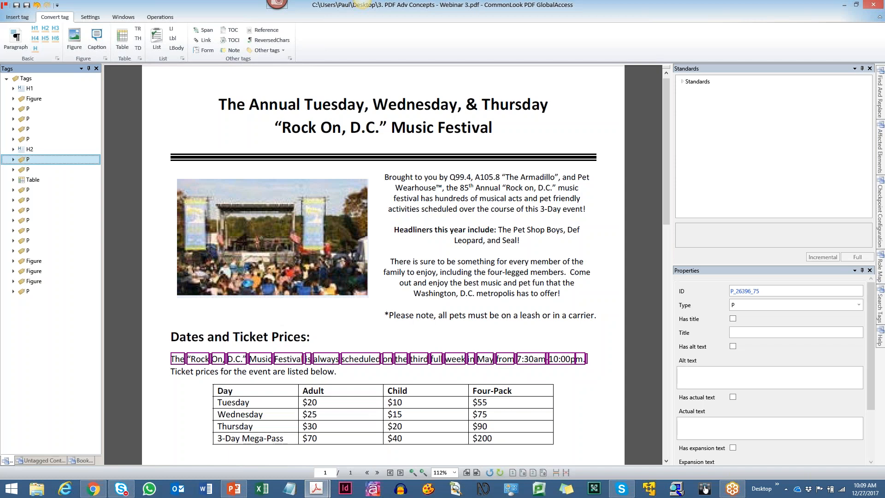
left_click(39, 170)
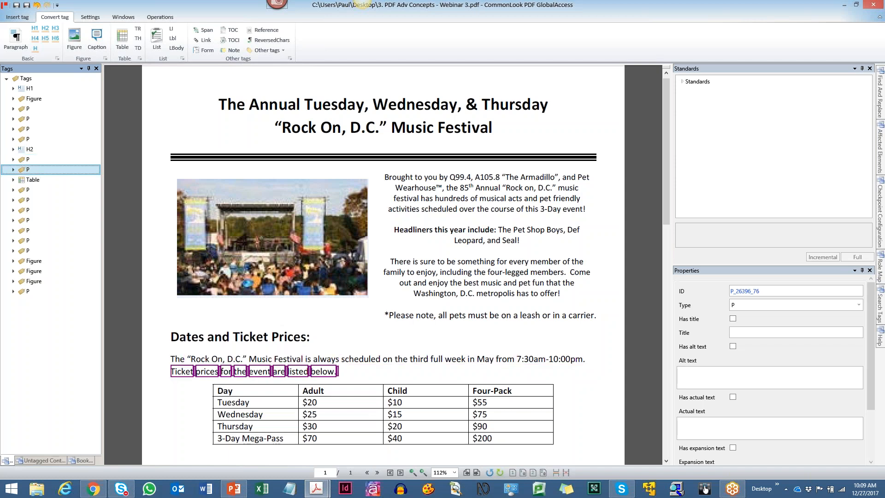
left_click(37, 179)
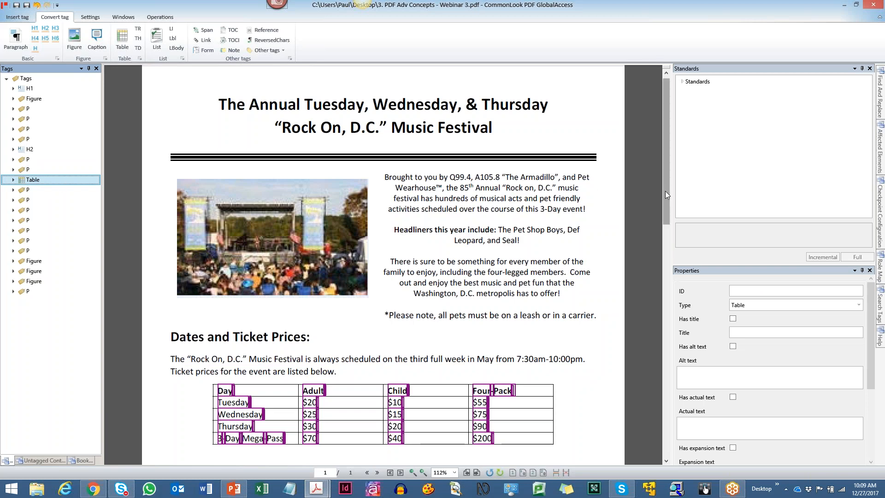
Step: Open the ticket price table in the table editor, make its Day, Adult, Child and Four-Pack cells column headers, and check their scope
left_click_drag(665, 193, 677, 436)
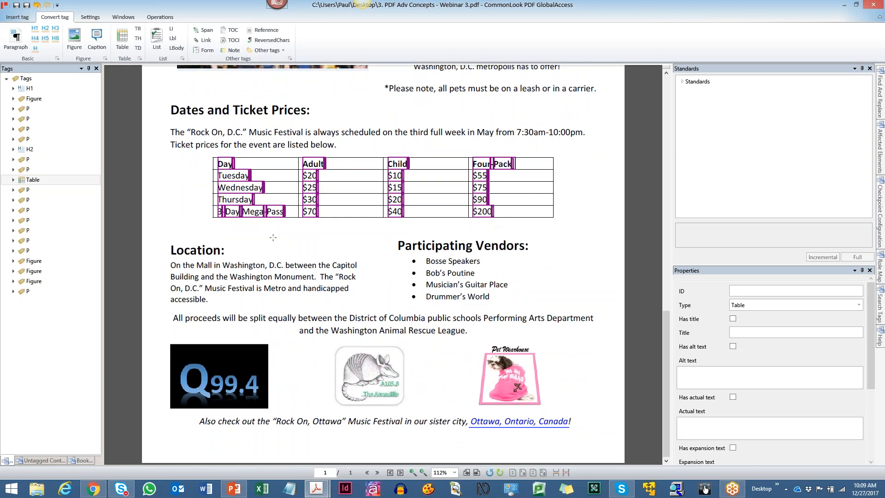
left_click(37, 181)
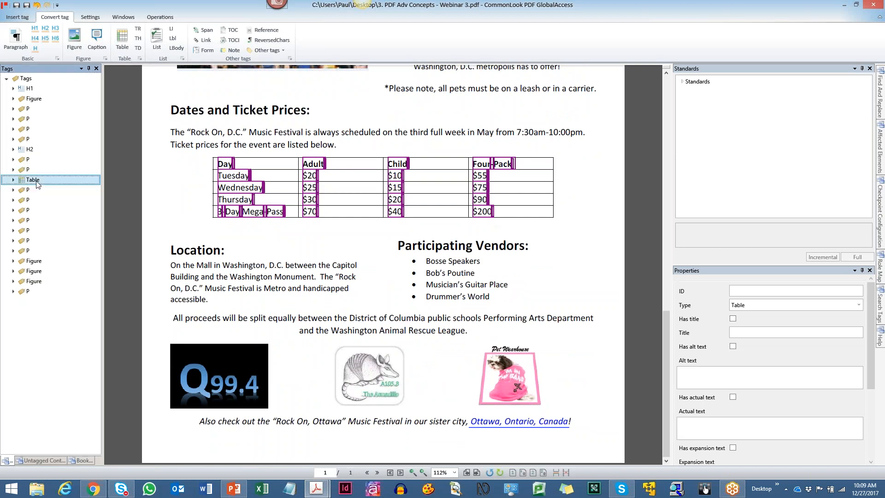
right_click(39, 184)
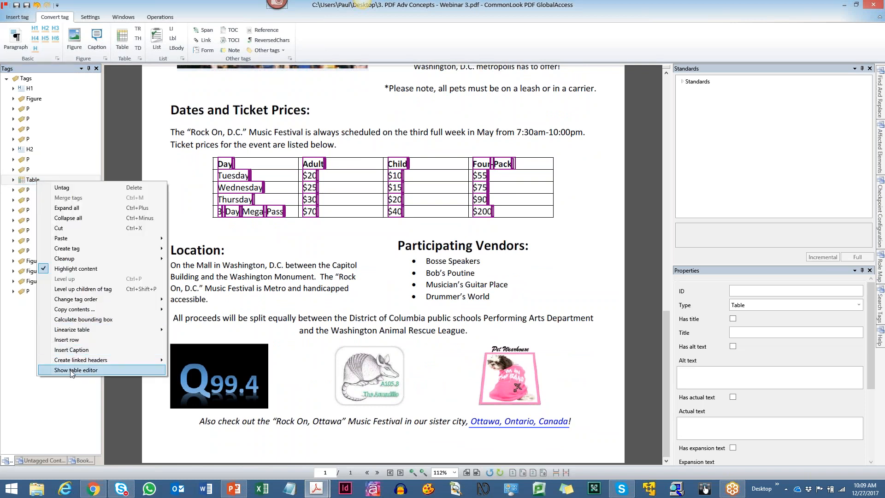
left_click(103, 371)
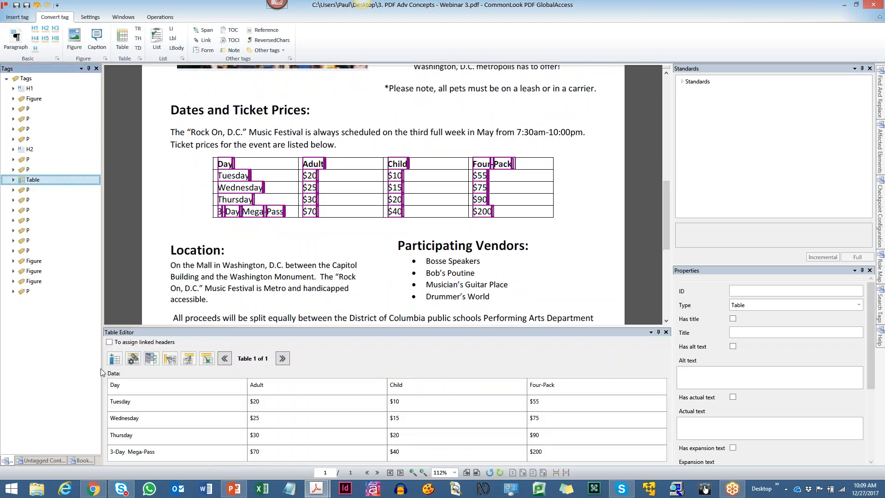
left_click(161, 390)
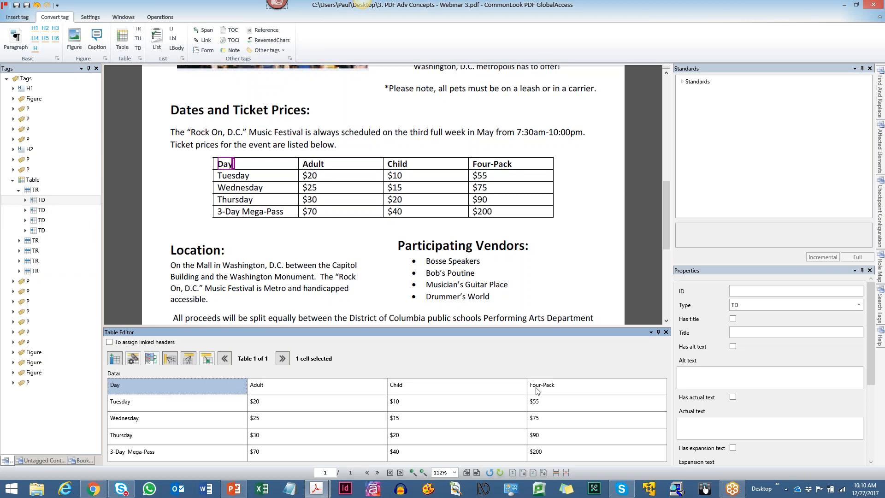
left_click(576, 387, "shift")
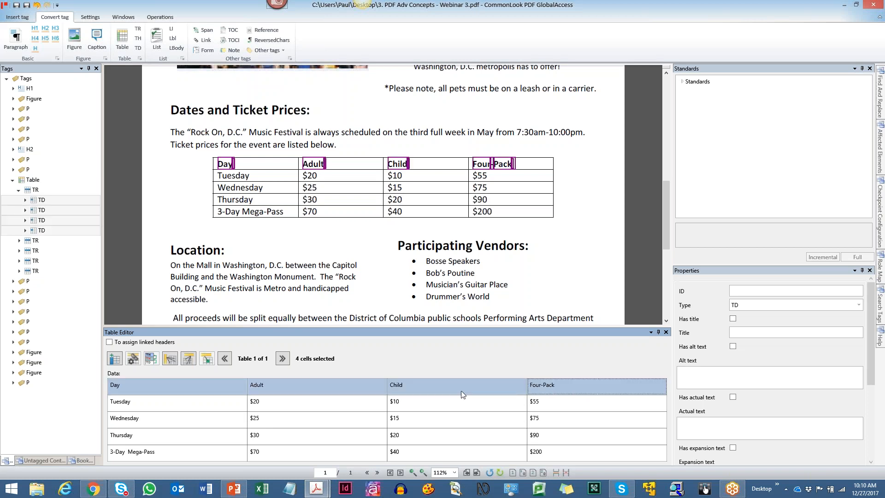
left_click(188, 359)
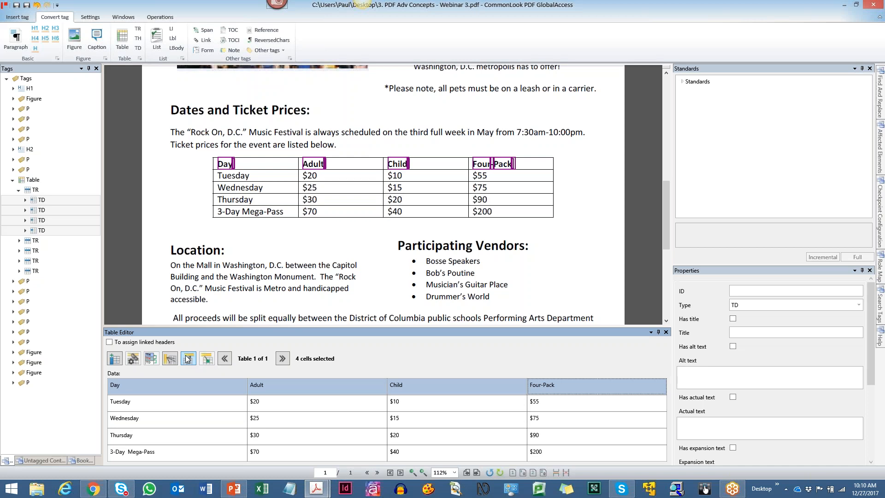
left_click(187, 358)
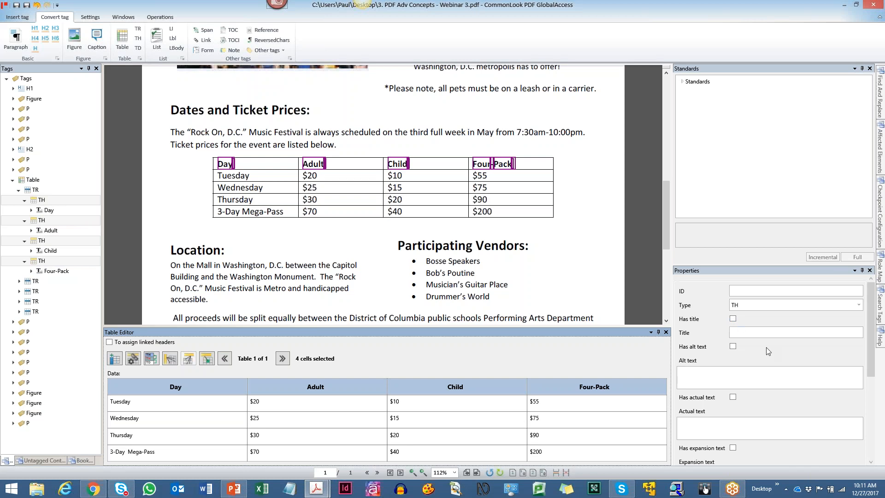
scroll(766, 347, "down", 3)
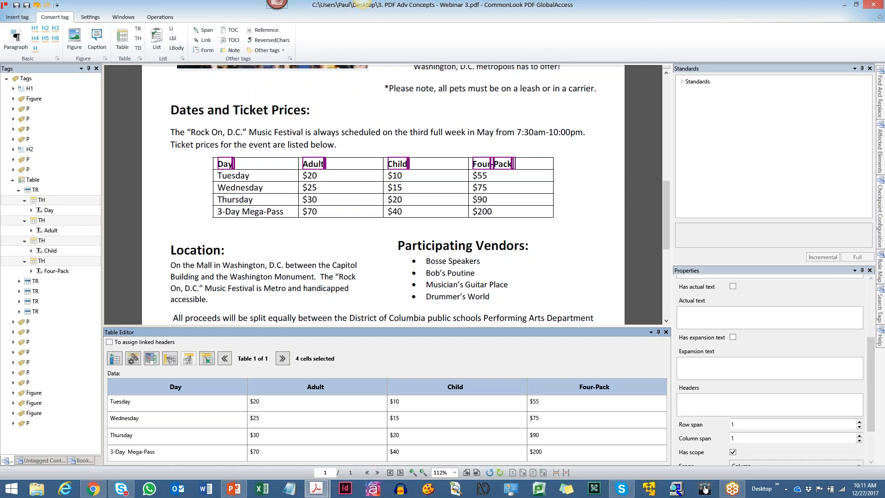
scroll(768, 362, "down", 2)
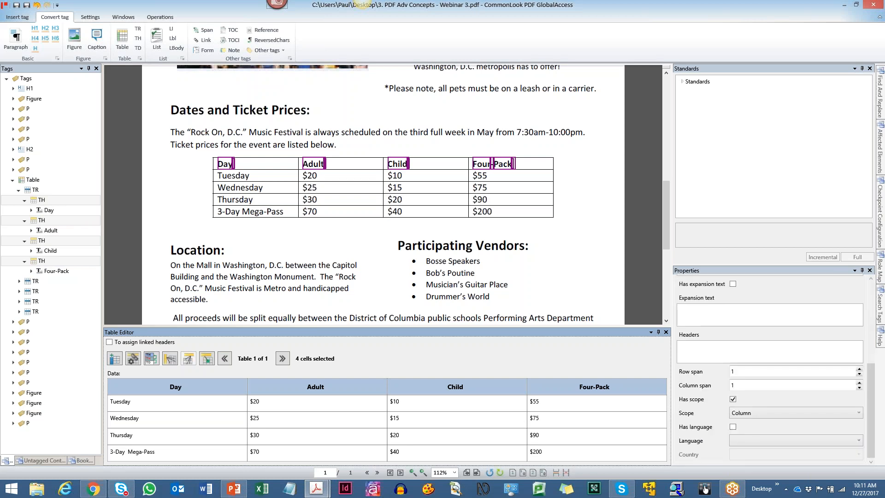
Step: Make the cells from Tuesday to 3-Day Mega-Pass row headers, close the table editor and collapse the Table tag
left_click(168, 407)
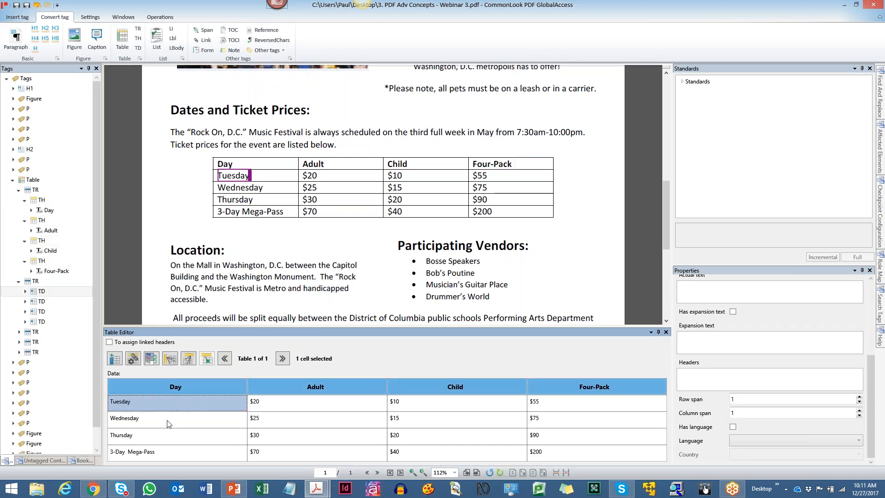
left_click(169, 454, "shift")
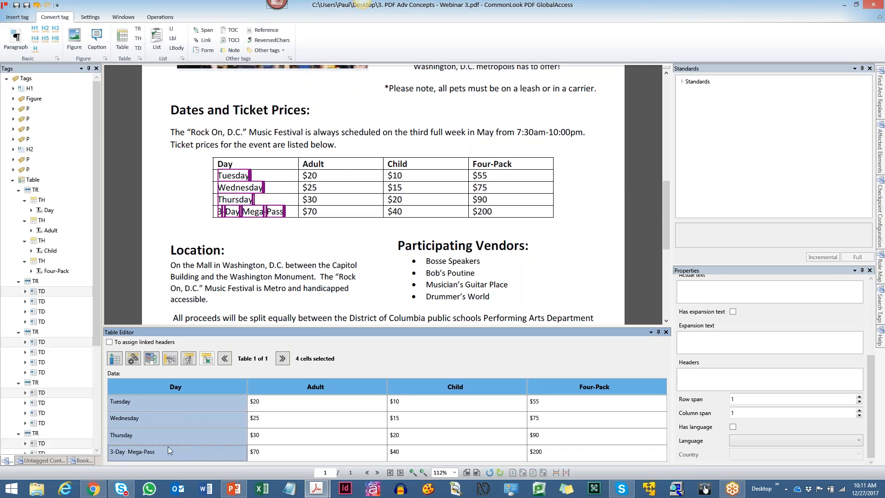
left_click(170, 359)
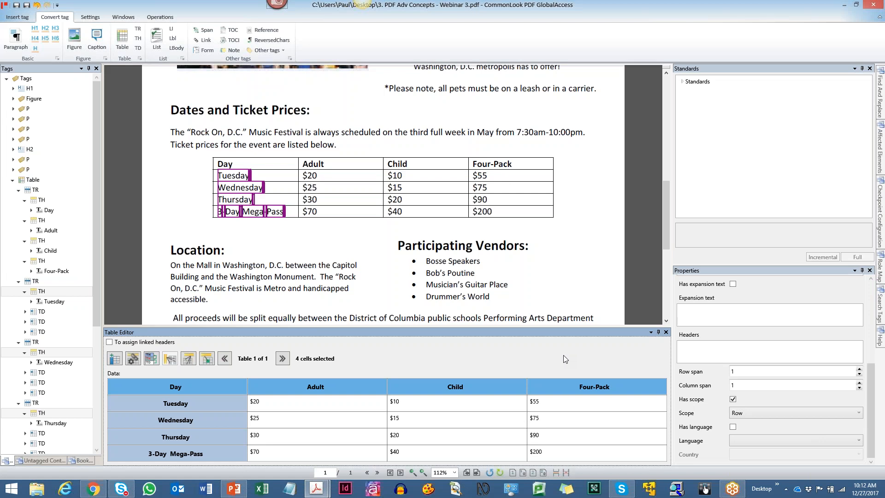
left_click(666, 332)
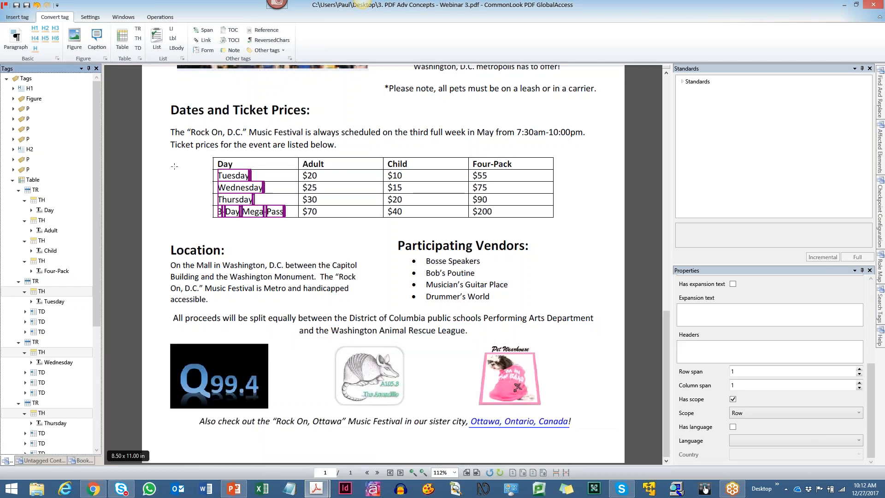
double_click(31, 183)
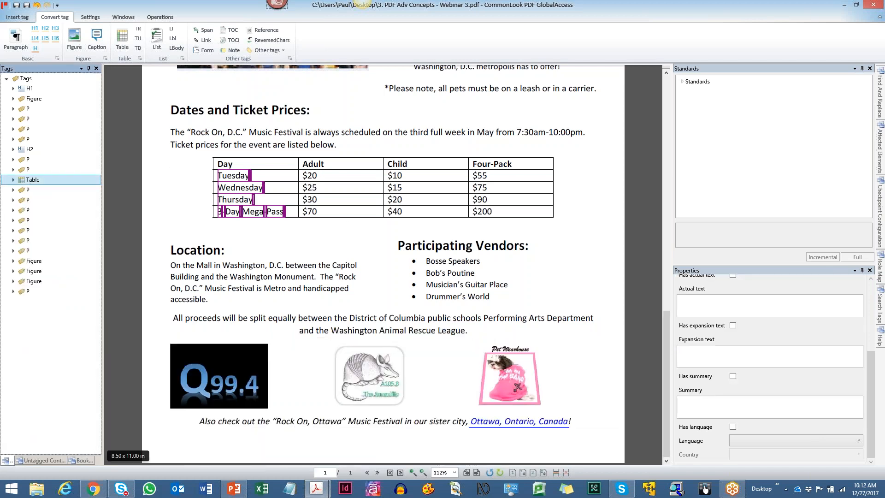
Step: Convert the P tags of the "Location:" and "Participating Vendors:" headings to H2
left_click(28, 190)
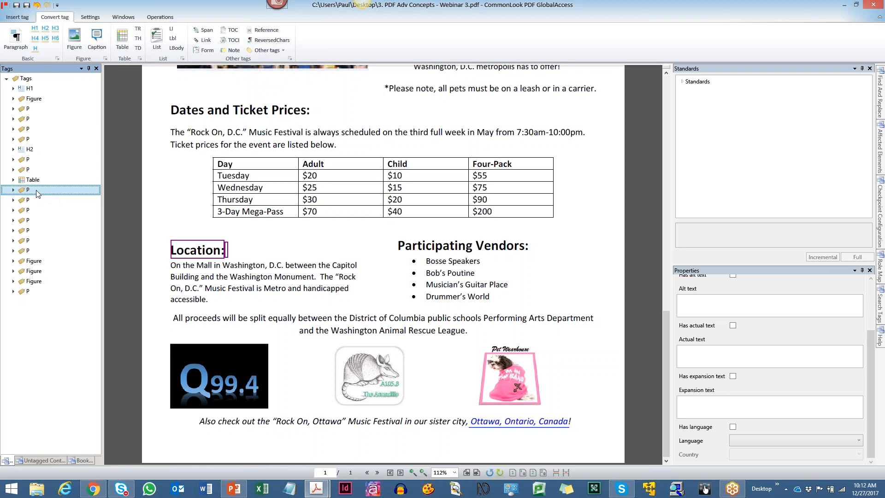
key("2")
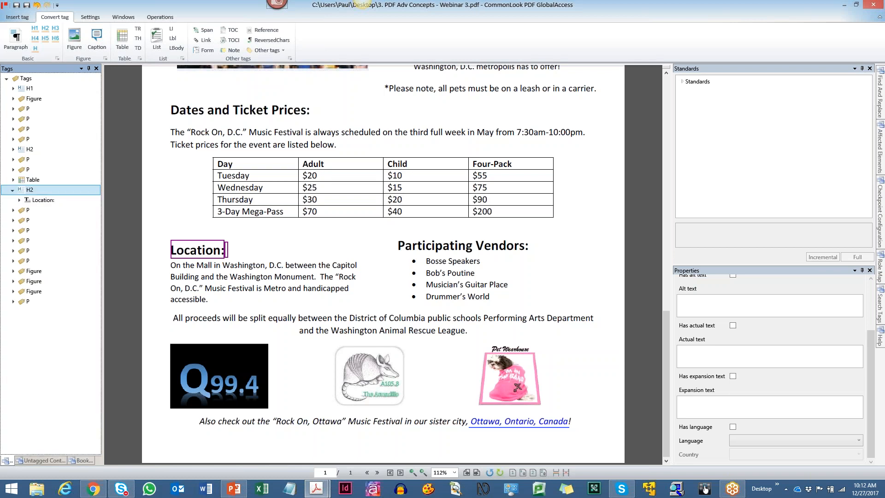
key("Down")
key("Down")
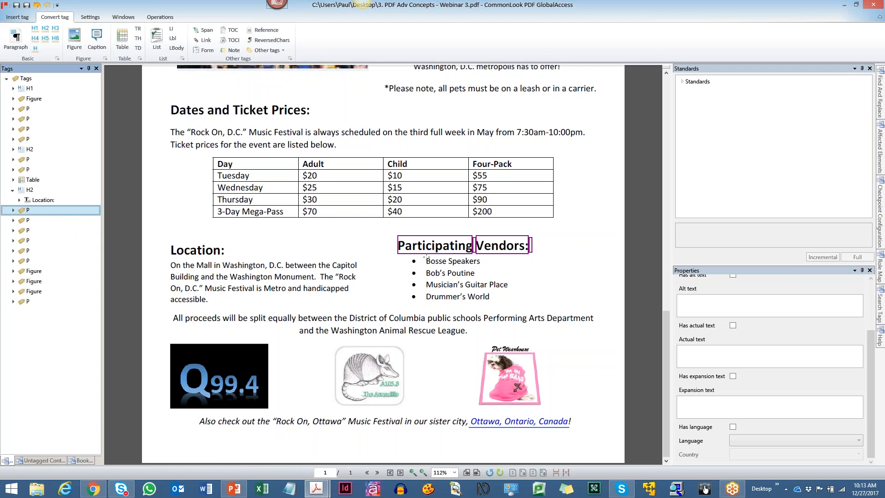
key("2")
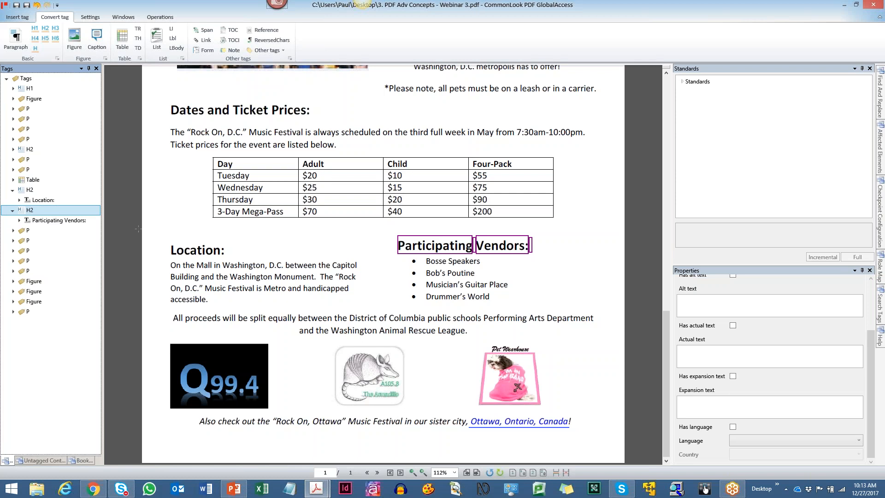
Step: Check which text each of the four P tags following the "Participating Vendors:" heading covers on the page
left_click(51, 232)
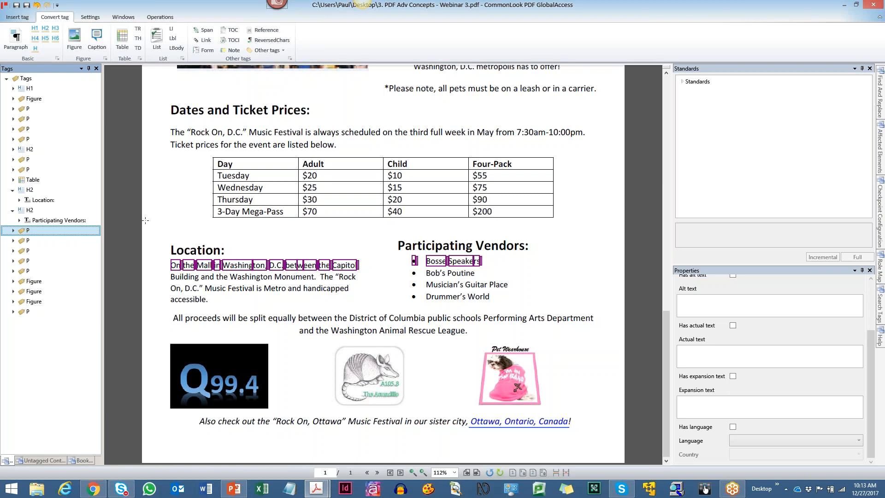
key("Down")
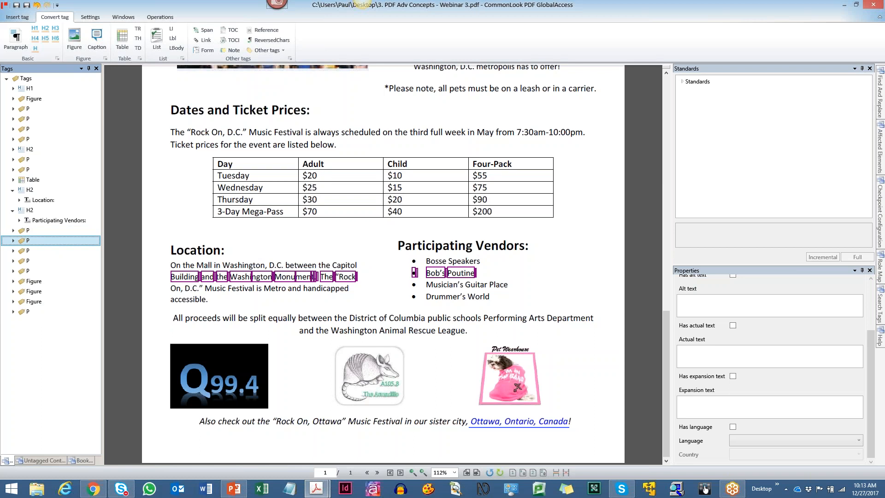
left_click(37, 251)
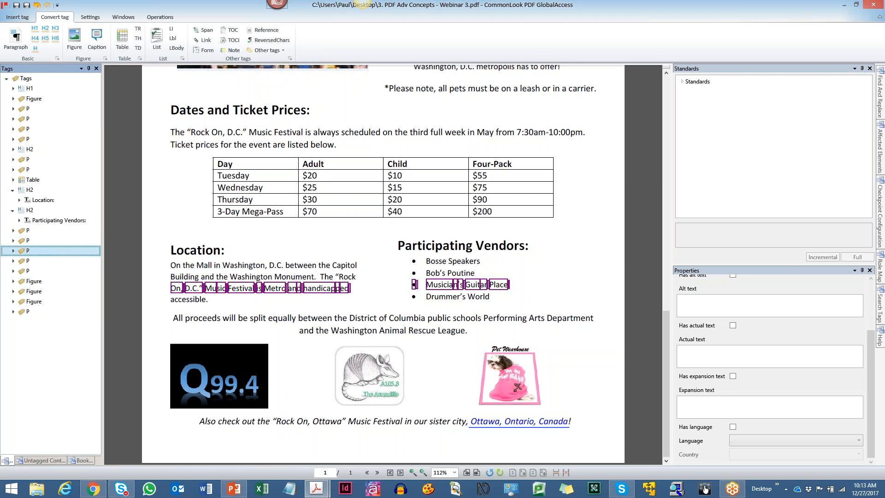
left_click(38, 262)
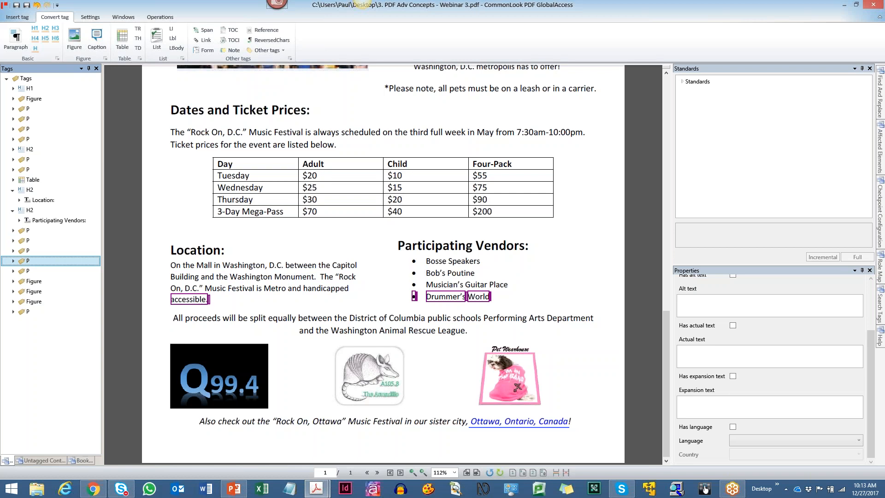
Step: Select the whole four-line description below "Location:" on the page and tag it as a single paragraph
left_click_drag(162, 256, 369, 306)
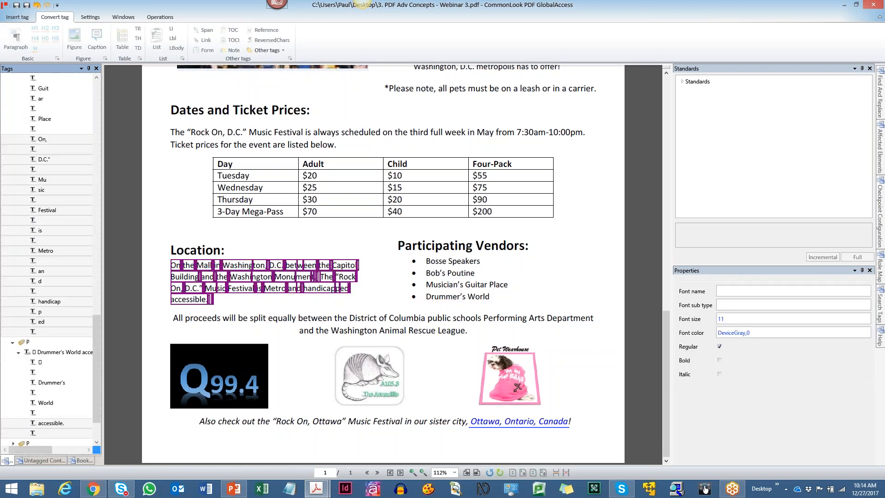
left_click(19, 18)
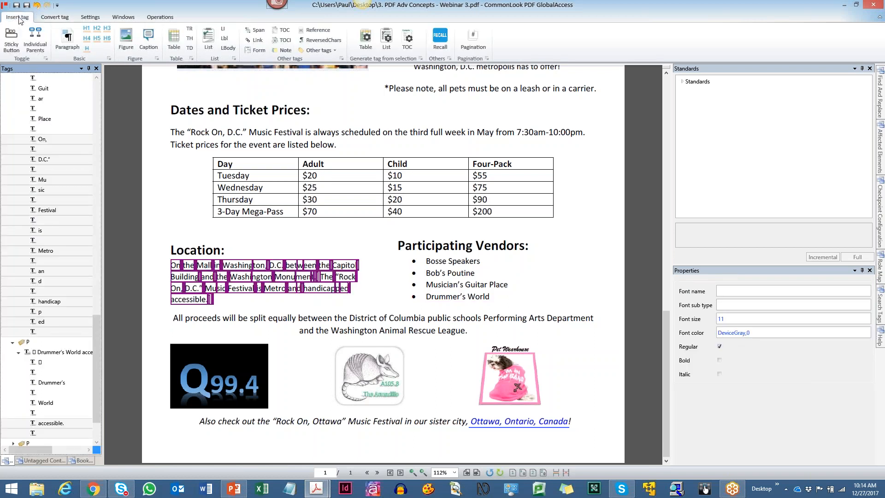
left_click(69, 39)
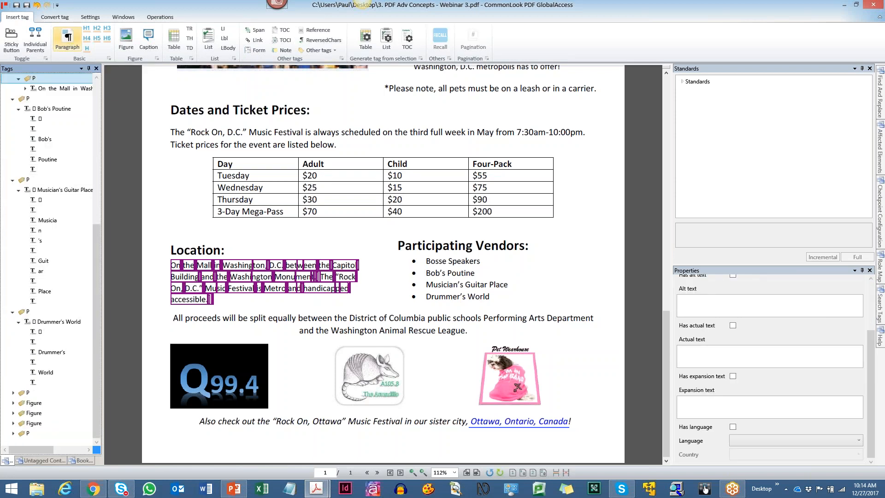
Step: Cut the location description's P tag out of the Bosse Speakers tag and paste it as a sibling of the "Location:" H2
left_click_drag(93, 233, 92, 120)
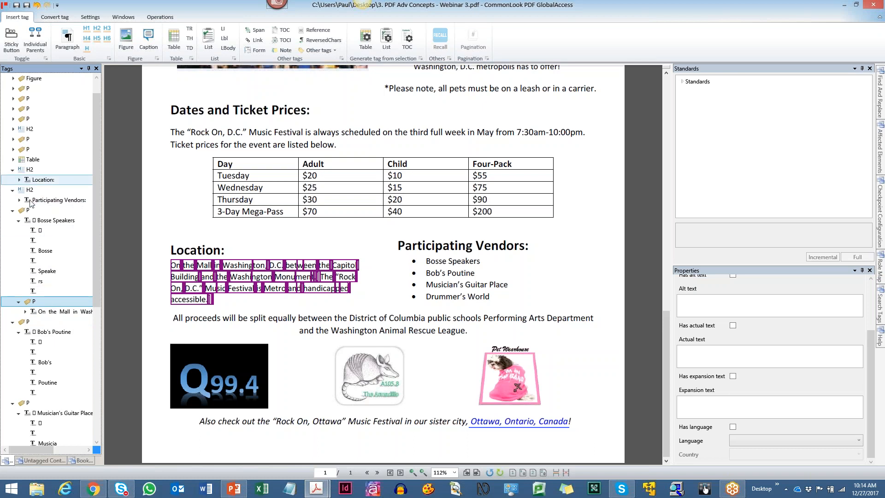
right_click(44, 304)
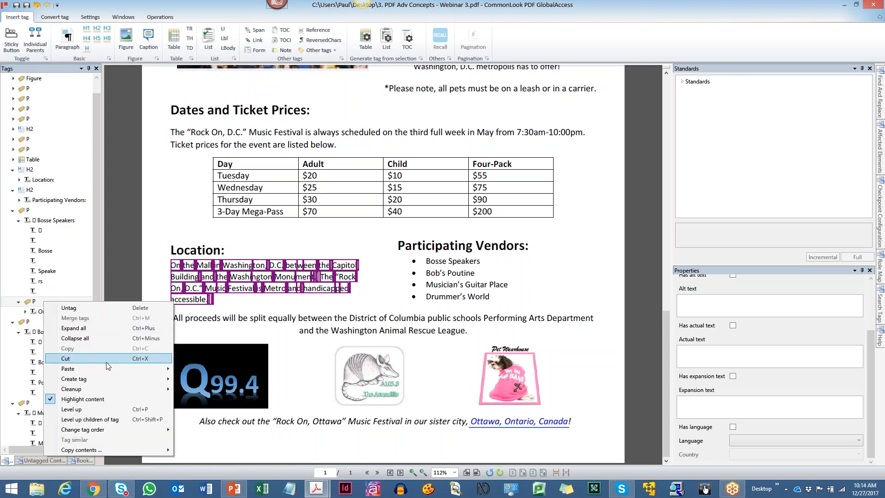
left_click(154, 358)
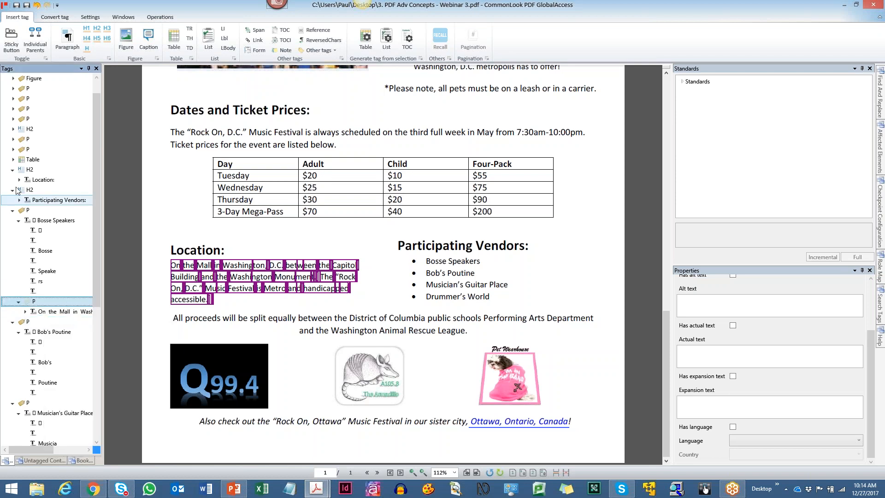
left_click(28, 170)
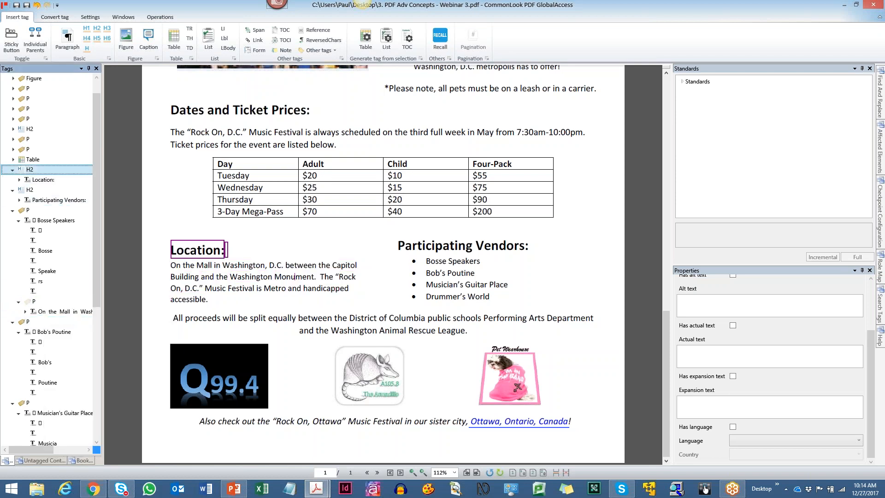
right_click(28, 174)
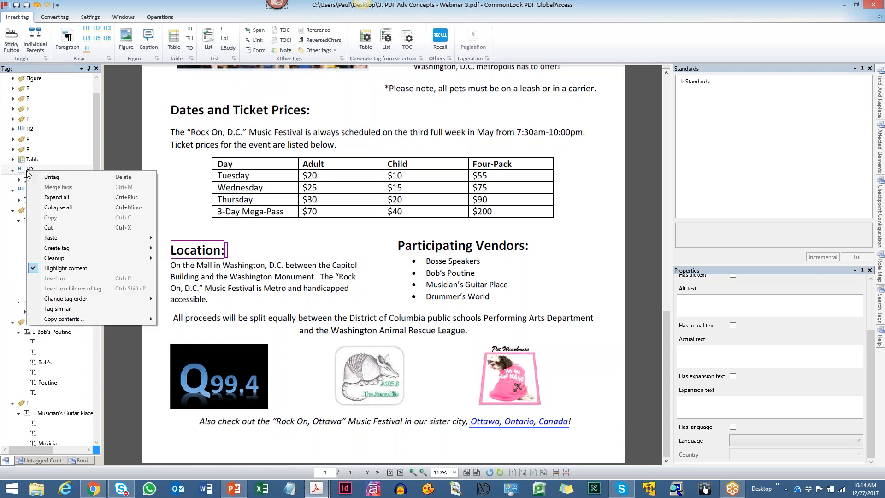
mouse_move(55, 240)
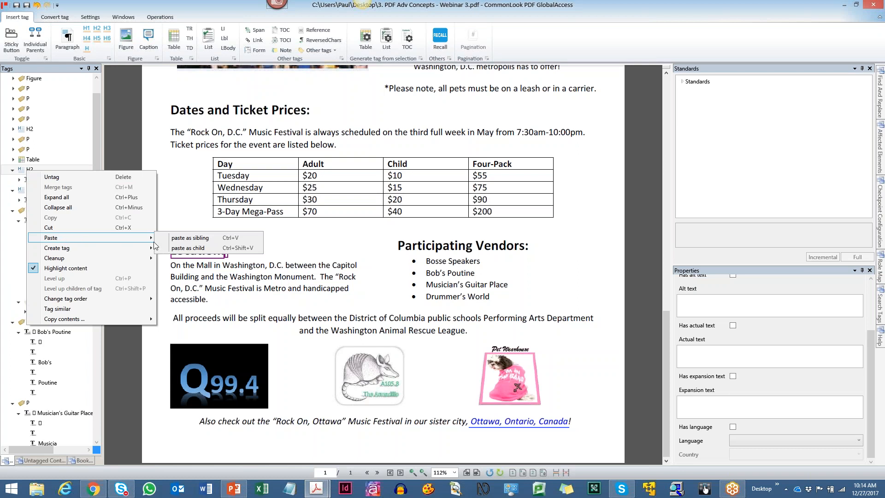
left_click(225, 241)
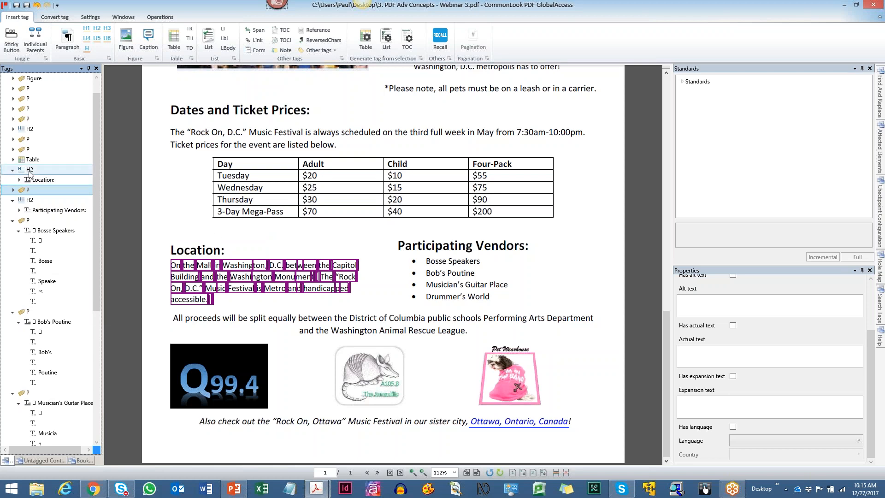
Step: Collapse the "Location:" heading tag and check the reading order through its description to the "Participating Vendors:" heading
double_click(29, 170)
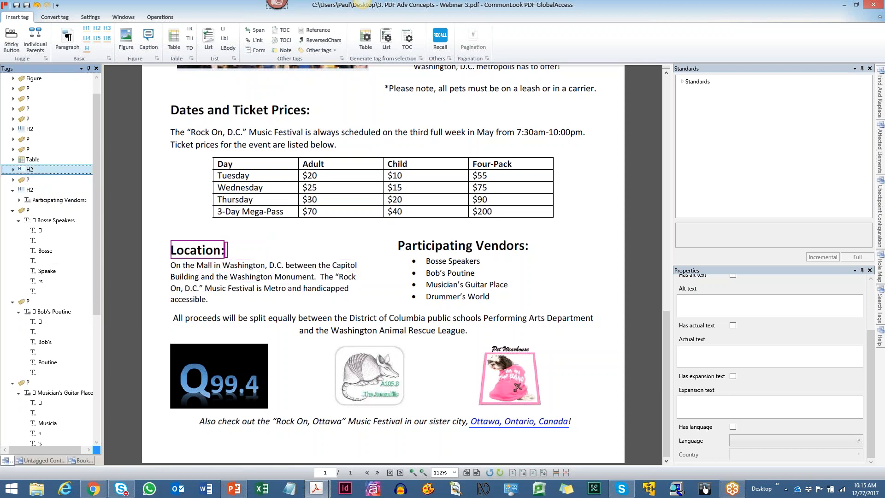
key("Down")
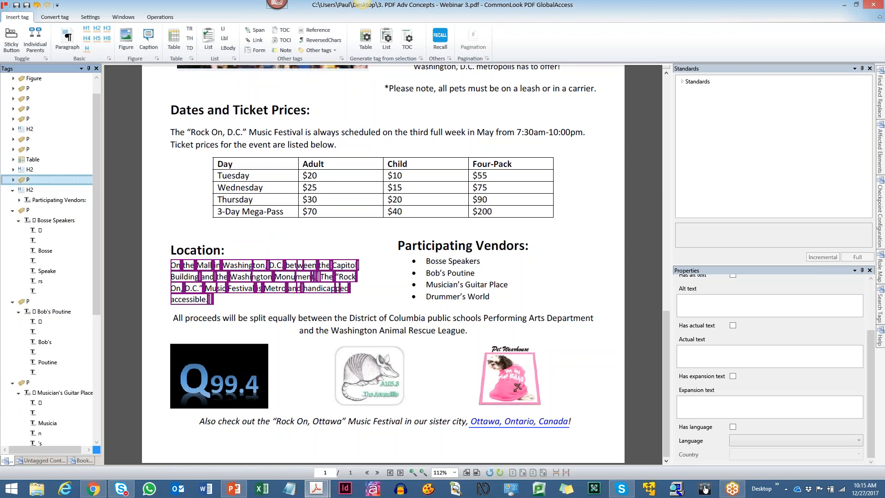
left_click(29, 190)
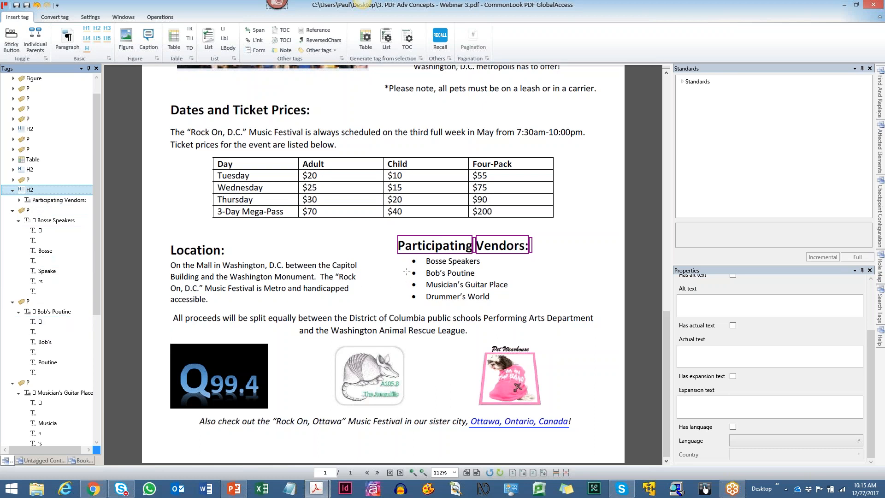
Step: Select the four bulleted vendors on the page, from Bosse Speakers to Drummer's World, and generate a list tag from the selection
left_click(406, 273)
left_click_drag(406, 251, 514, 309)
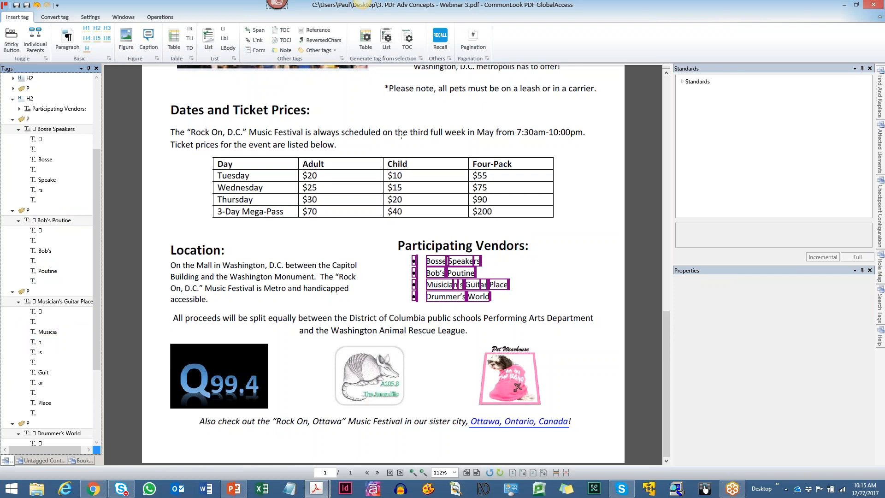
left_click(388, 59)
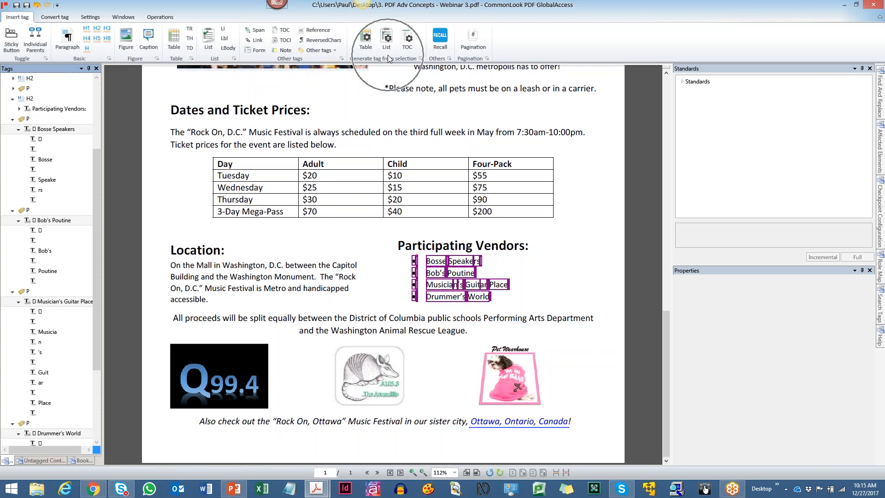
key("ctrl")
key("ctrl")
key("ctrl")
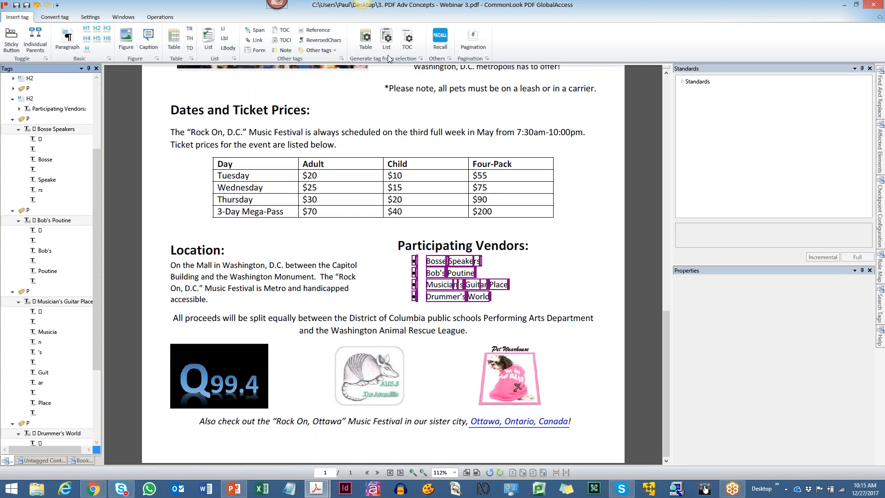
left_click(386, 36)
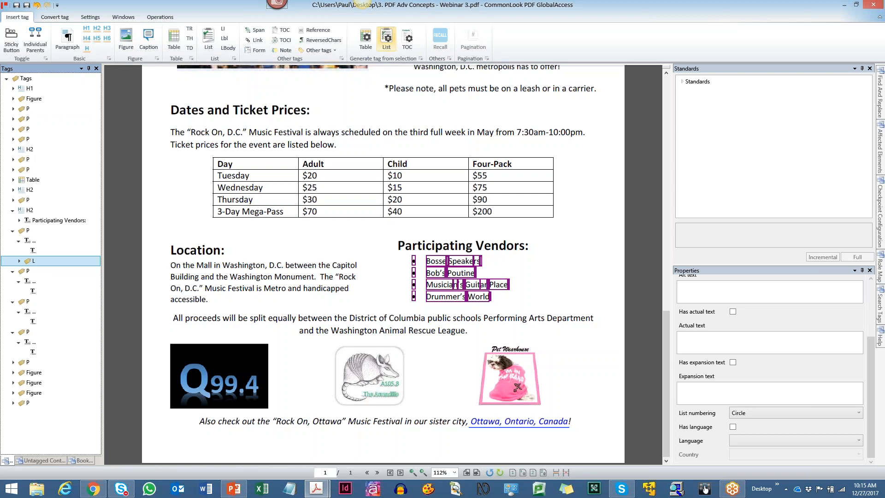
Step: Move the vendors' L tag up one level and clean up the leftover empty tags with the option that skips empty cells
right_click(43, 265)
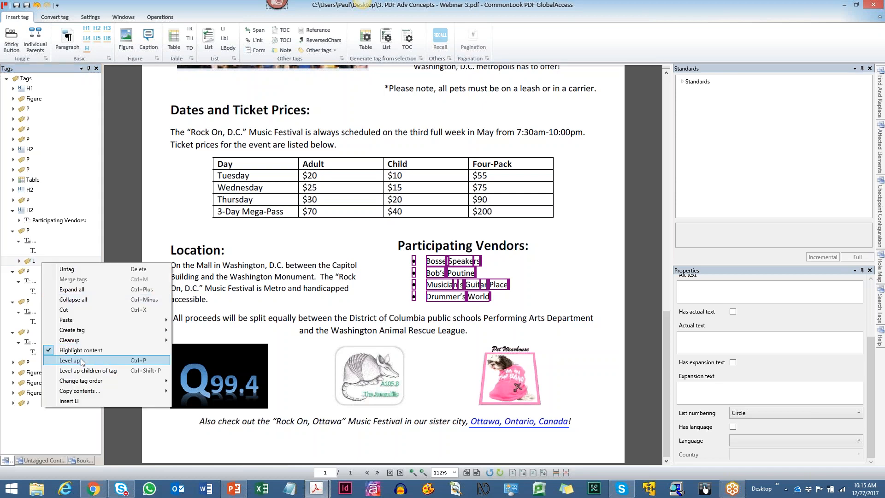
left_click(125, 361)
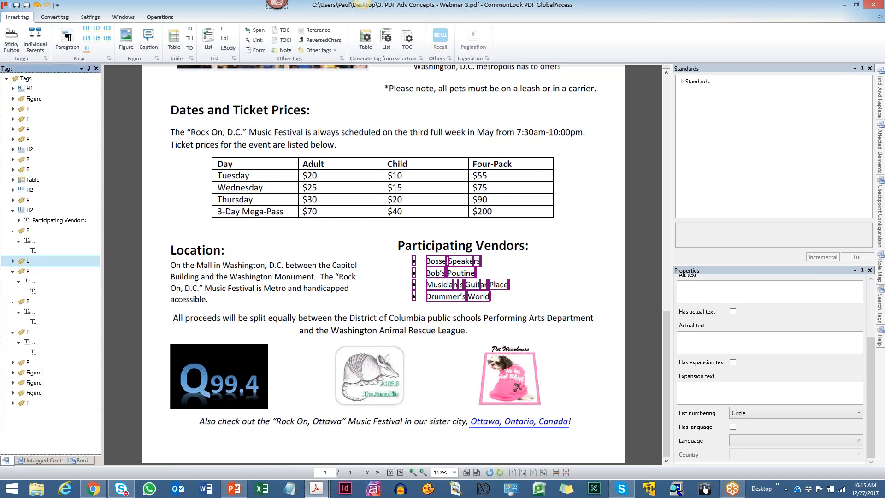
right_click(53, 267)
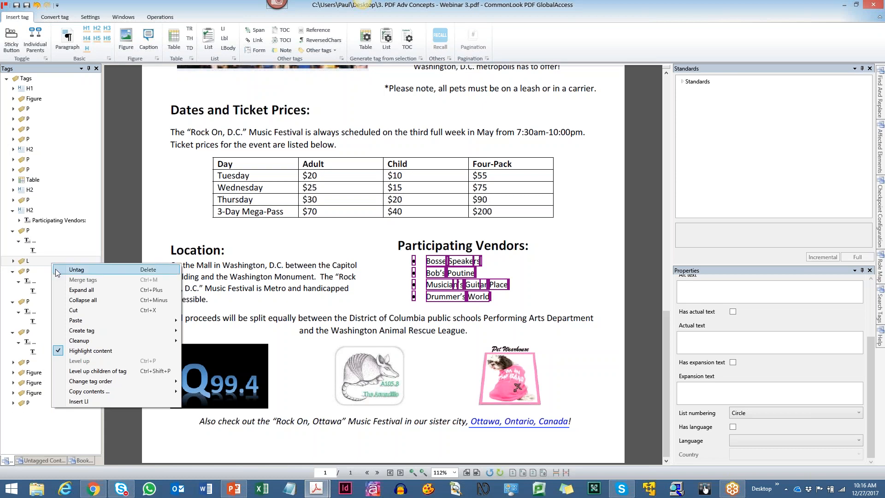
mouse_move(95, 345)
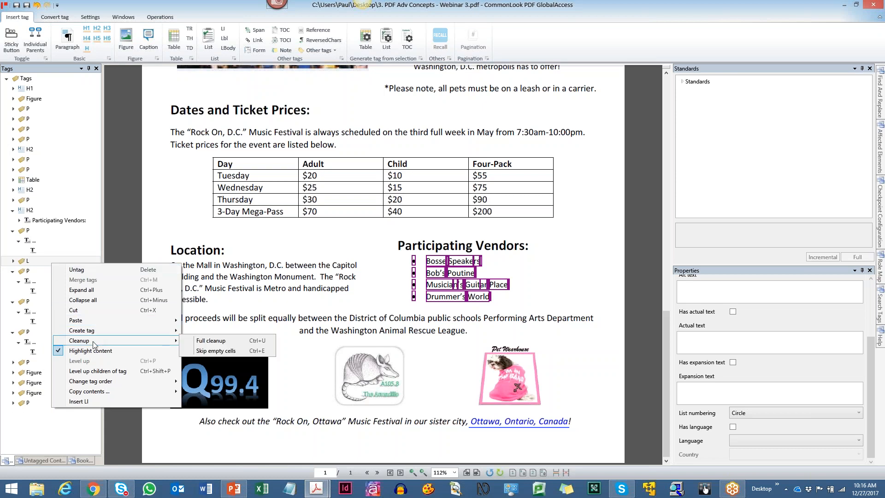
left_click(249, 352)
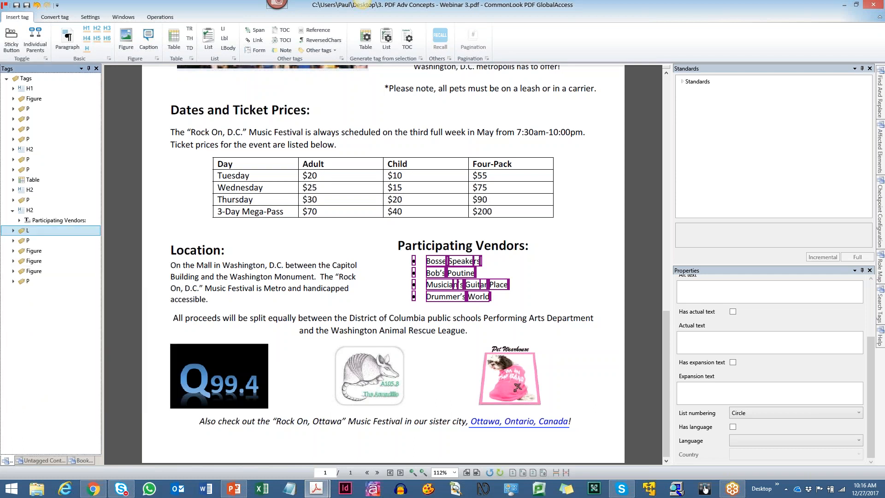
Step: Collapse the "Participating Vendors:" heading tag, expand the list tag and check the Lbl and LBody of the Bosse Speakers item
left_click(37, 212)
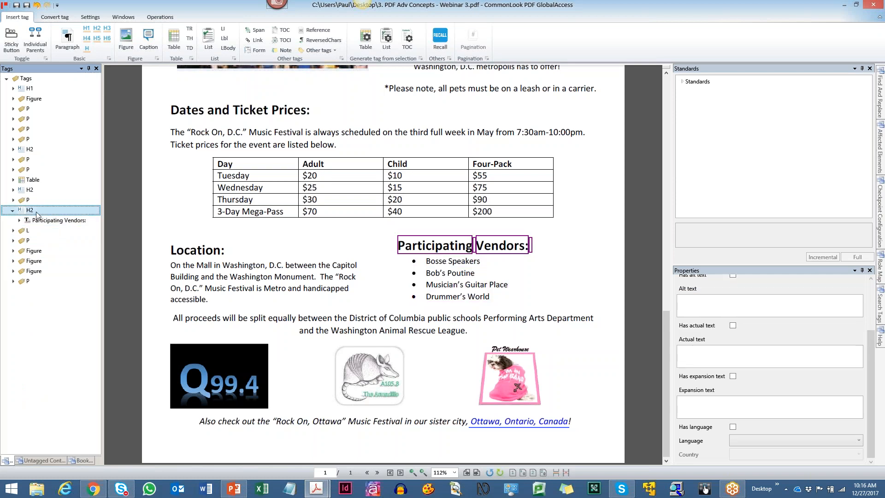
double_click(37, 213)
left_click(38, 221)
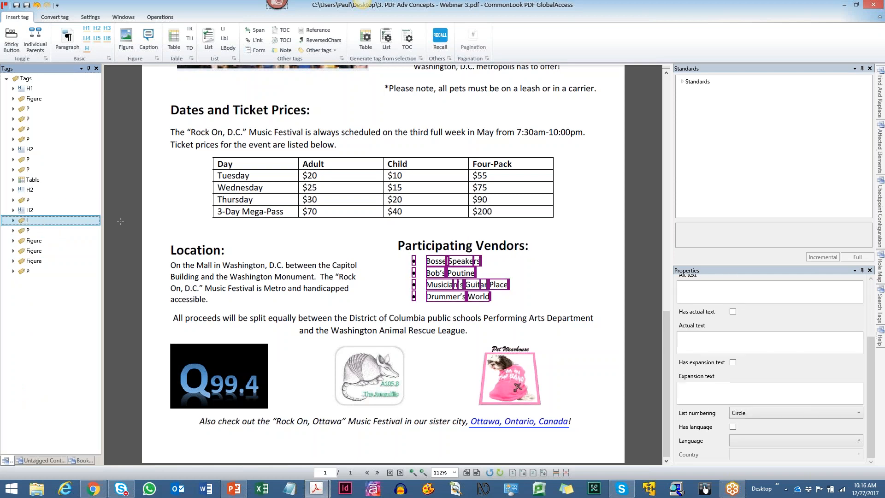
key("Right")
key("Down")
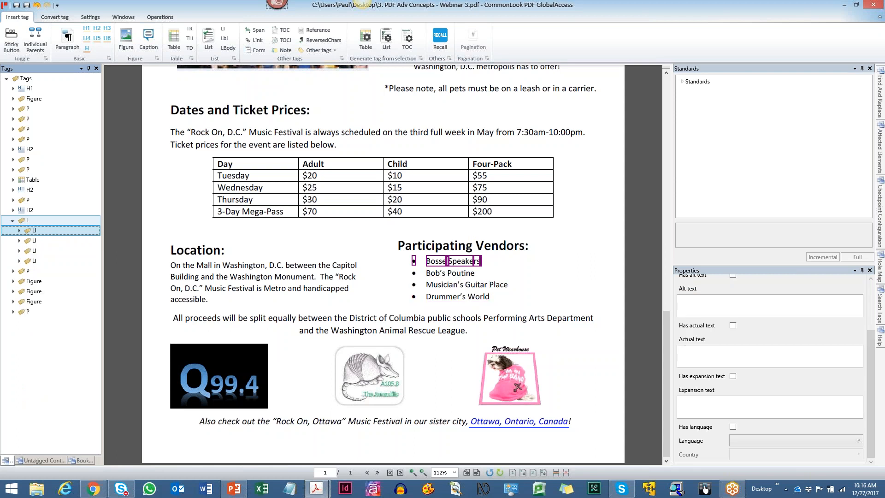
key("Right")
key("Down")
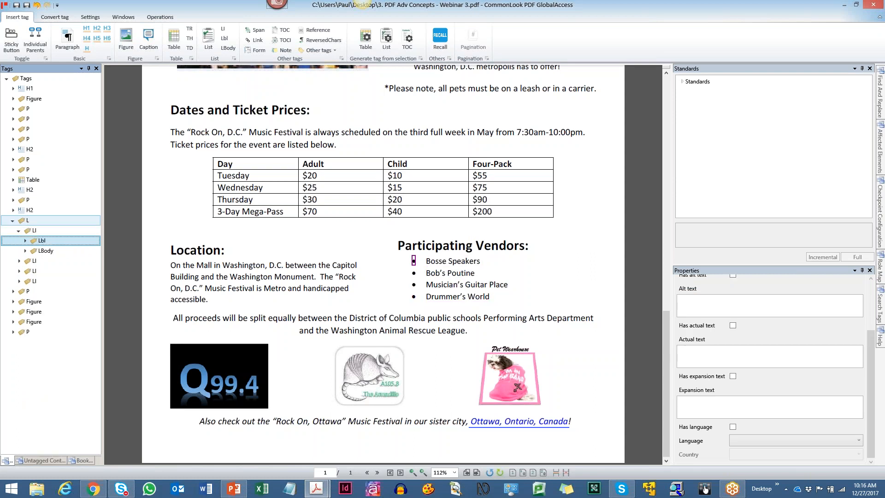
key("Down")
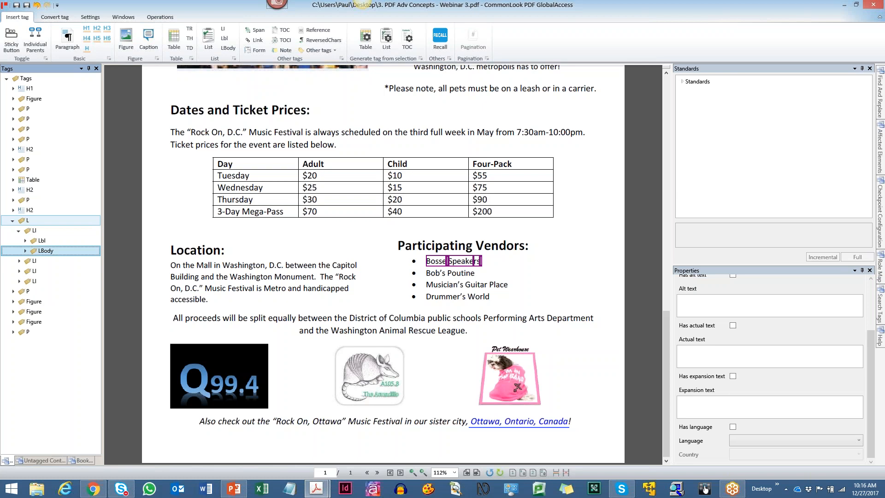
Step: Expand the LI tags for Bob's Poutine, Musician's Guitar Place and Drummer's World and check their Lbl and LBody tags
key("Down")
key("Right")
key("Down")
key("Down")
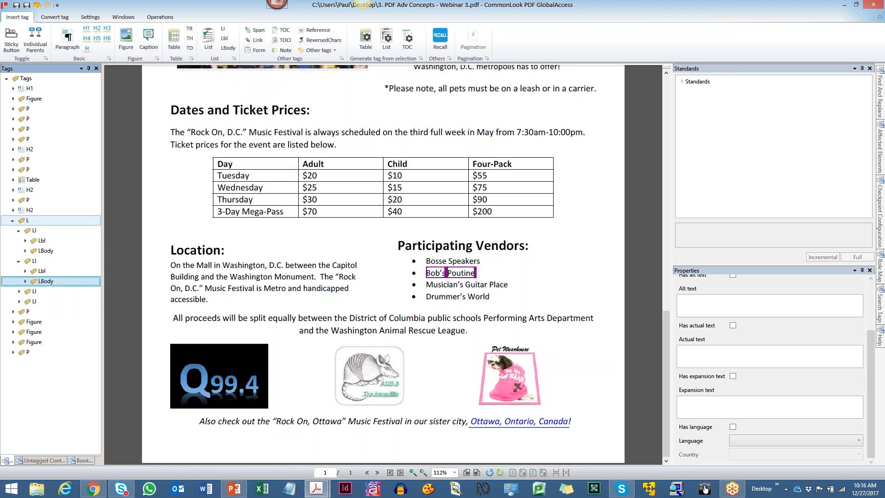
key("Down")
key("Right")
key("Down")
key("Down")
key("Down")
key("Right")
key("Down")
key("Down")
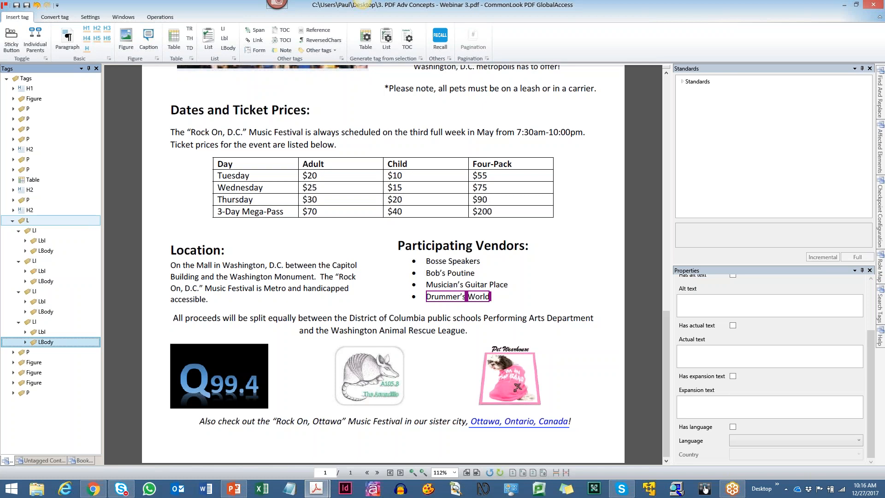
Step: Collapse the vendor list's L tag and check the content of the P tag that follows it
key("Left")
key("Left")
key("Left")
key("Left")
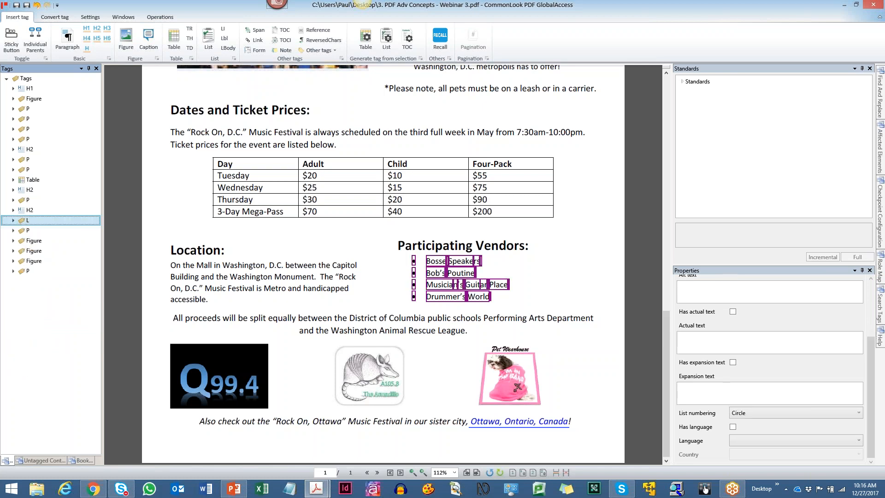
key("Down")
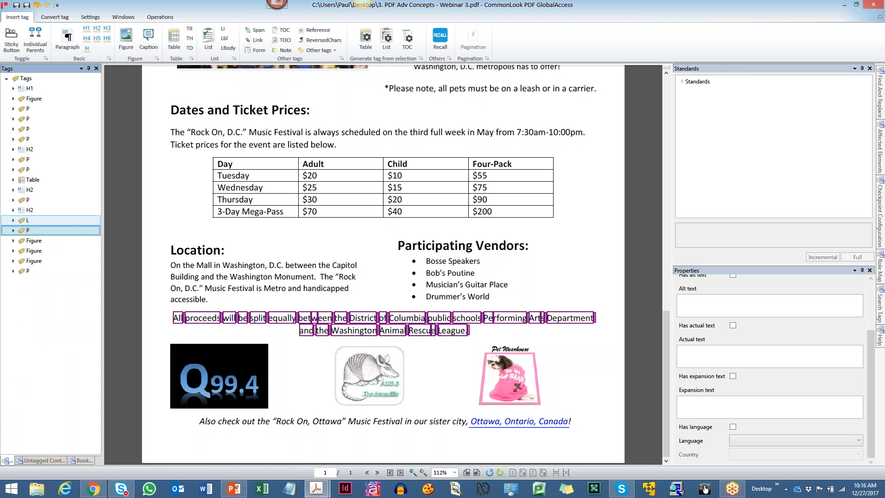
Step: Check the alt text and matching image of the three Figure tags for the logos near the end of the flyer
key("Down")
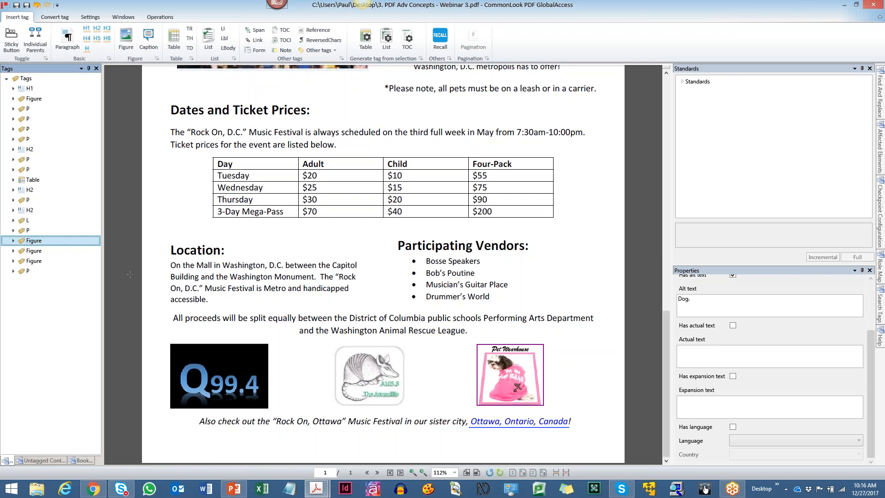
key("Down")
key("Down")
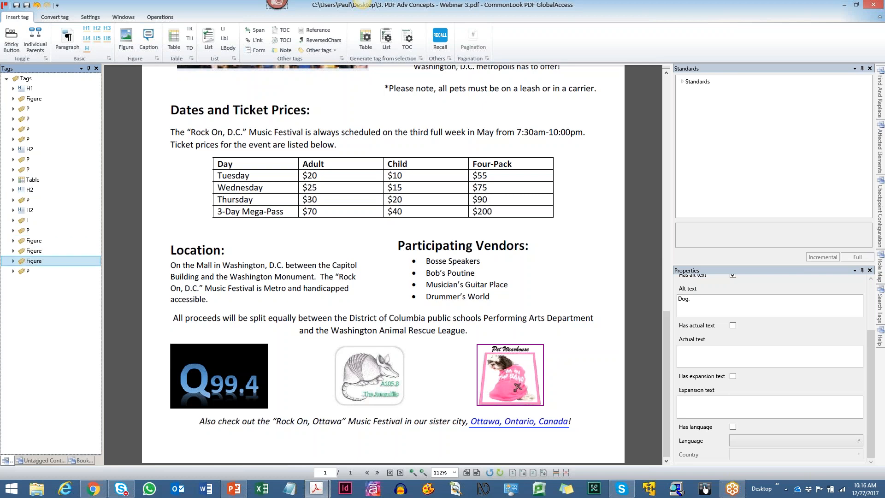
left_click(43, 244)
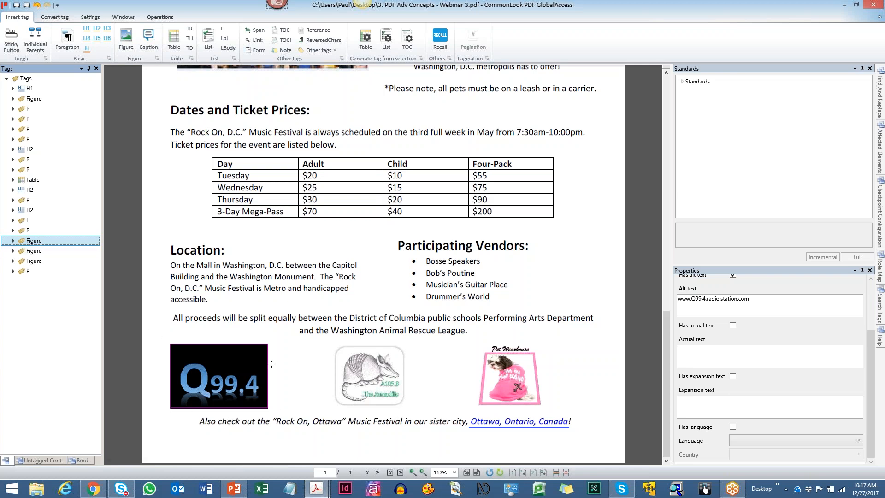
left_click(36, 251)
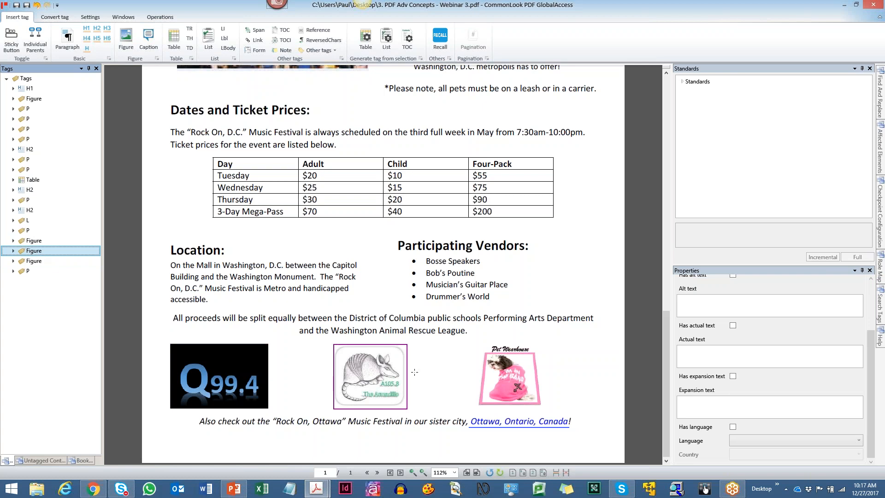
key("Down")
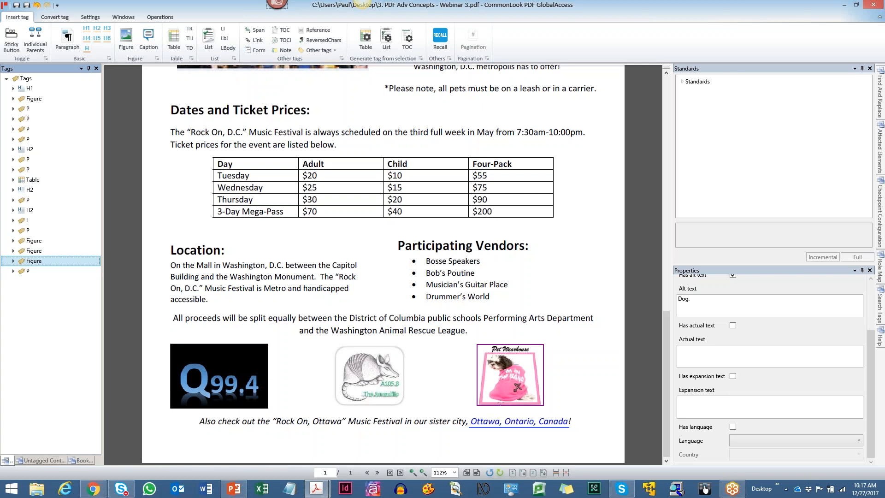
Step: Check the final P tag's content, expand it and inspect its Annotation for the Ottawa link
left_click(29, 271)
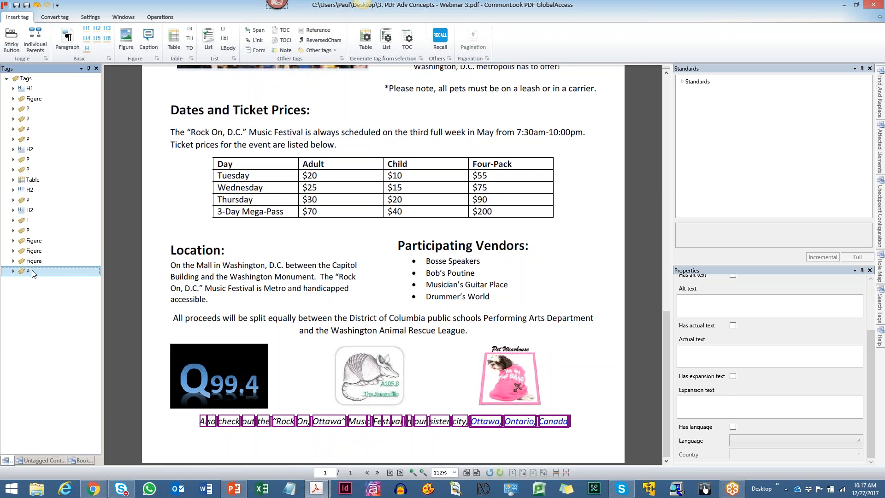
left_click(242, 439)
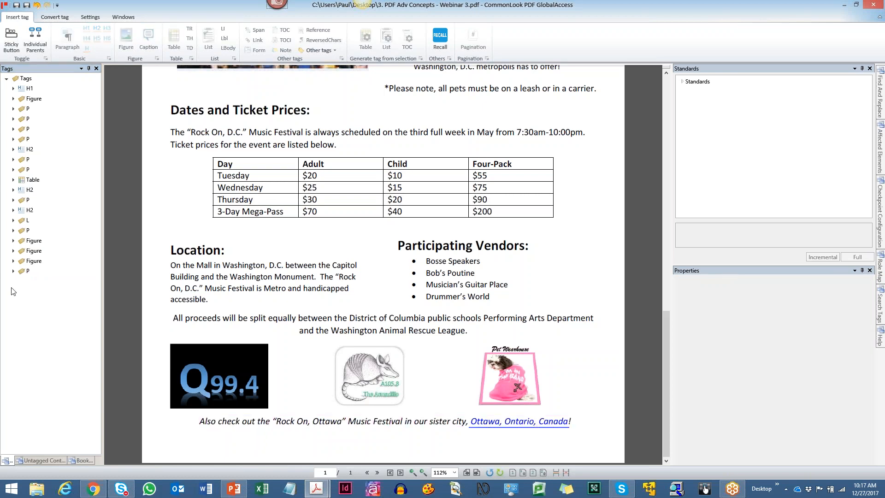
double_click(21, 272)
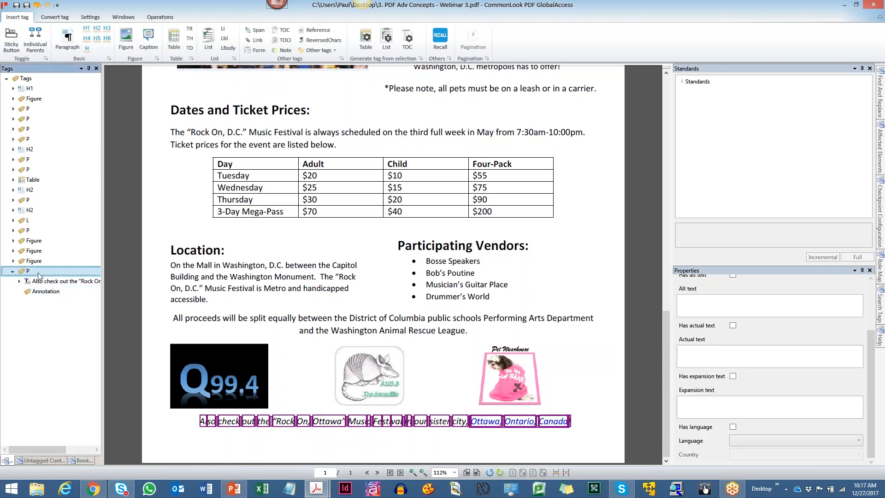
left_click(47, 292)
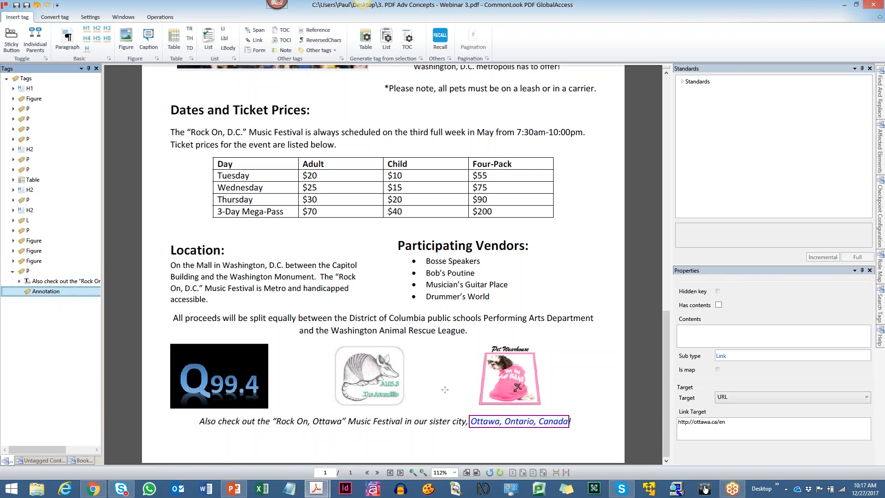
Step: Tag the text "Ottawa, Ontario, Canada" together with its Annotation as a Link, leaving out the exclamation mark and trailing blank item
left_click(465, 404)
left_click_drag(470, 411, 570, 432)
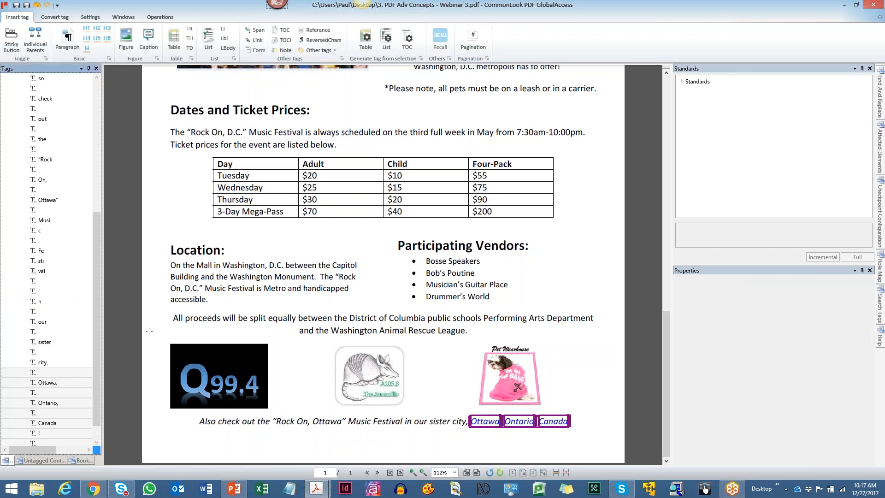
left_click_drag(97, 316, 98, 373)
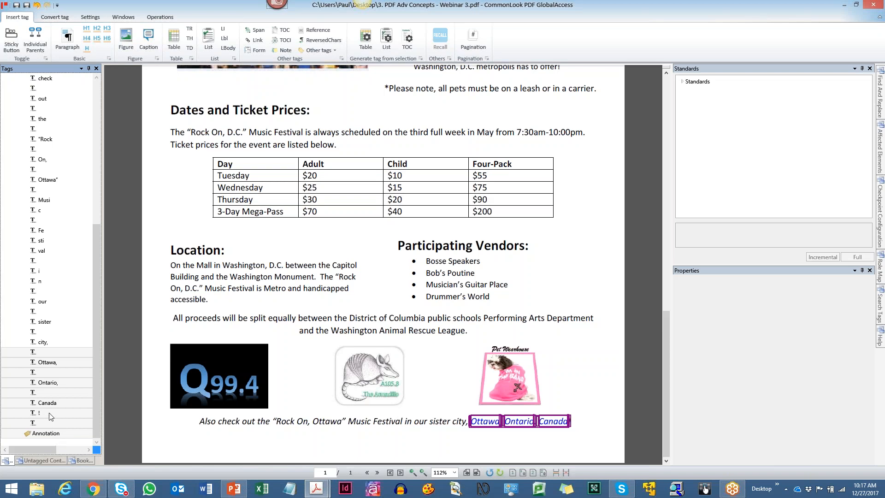
left_click(49, 413, "ctrl")
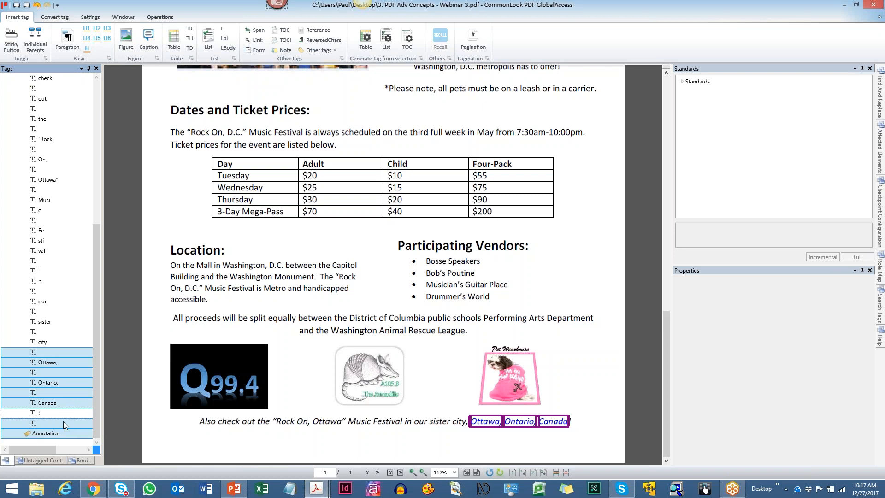
left_click(64, 422, "ctrl")
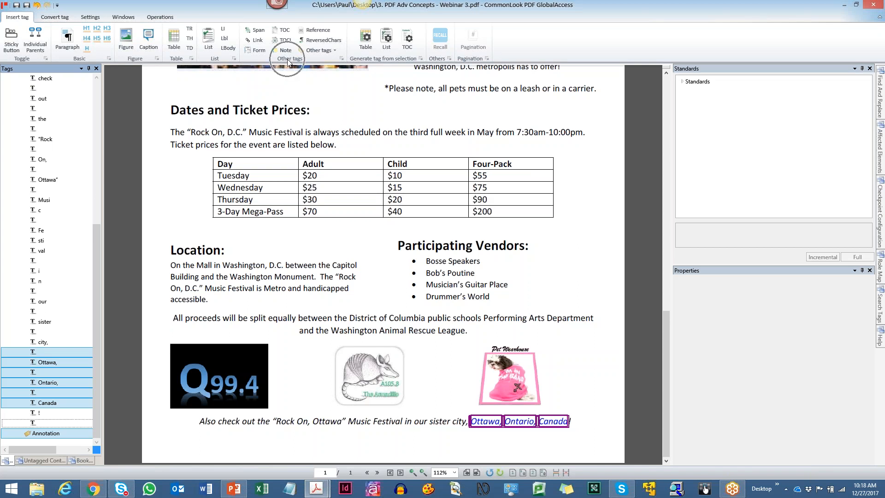
left_click(257, 42)
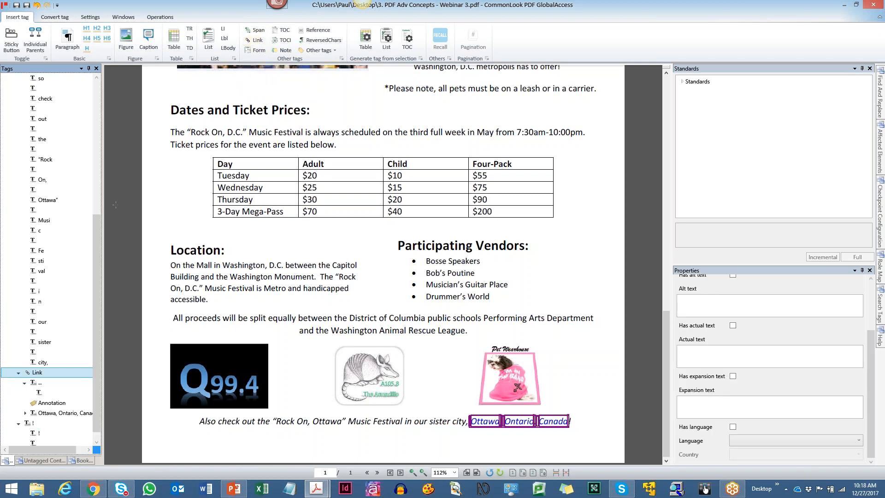
Step: Check the order of the sister city sentence, Link and exclamation mark within the final P tag, and collapse these tags
left_click_drag(100, 262, 99, 129)
left_click(63, 263)
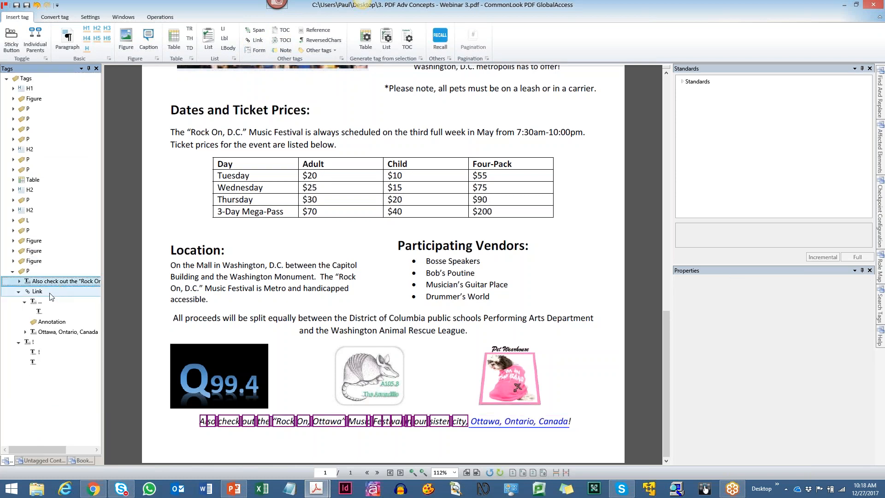
key("Down")
key("Left")
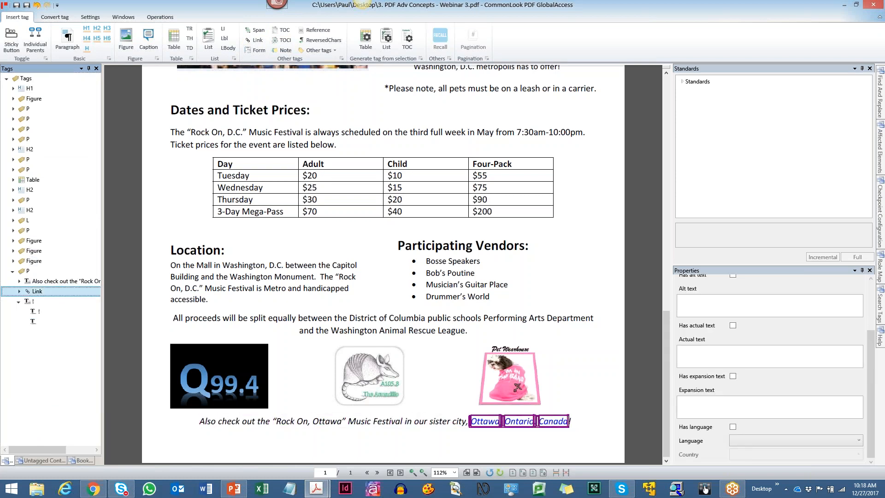
left_click(50, 302)
key("Left")
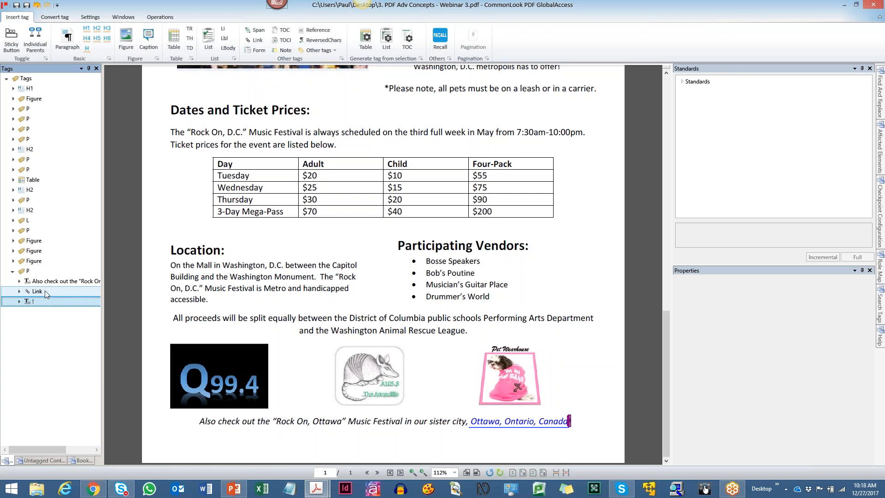
left_click(50, 294)
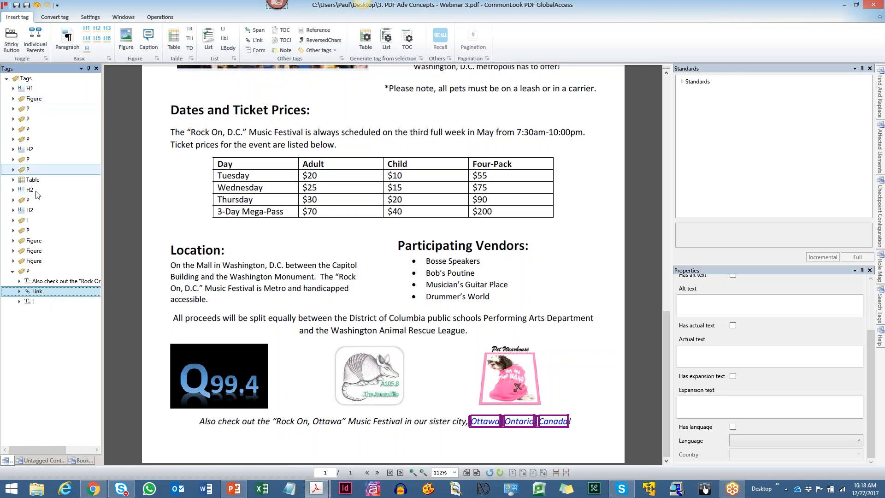
double_click(36, 272)
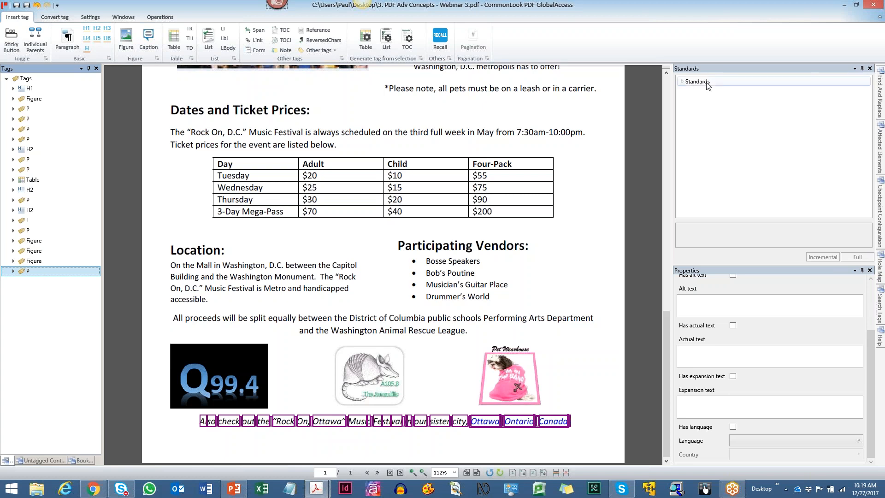
Step: Run a full verification of the document against the ISO 32000-1:2008 and WCAG 2.0 standards
key("ctrl")
key("ctrl")
key("ctrl")
double_click(708, 86)
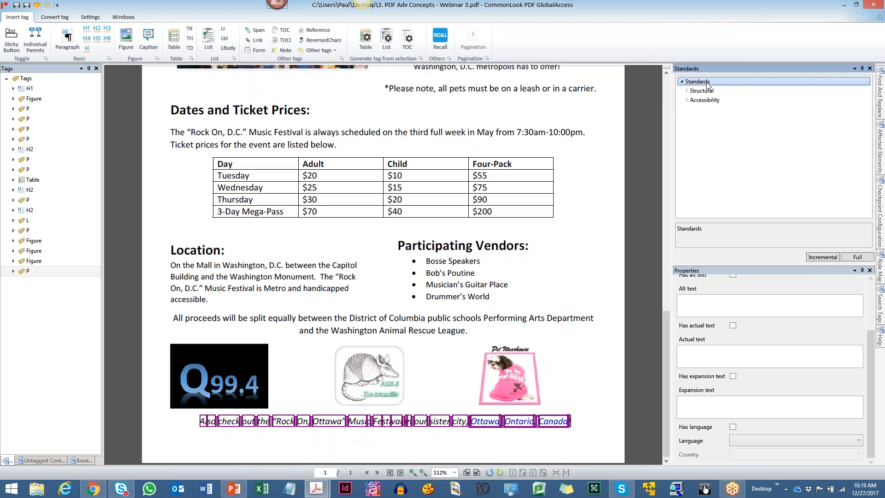
double_click(708, 91)
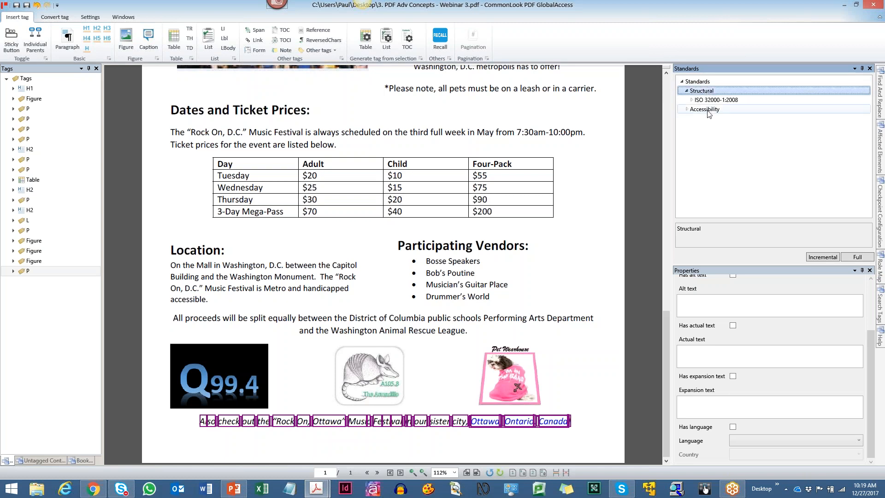
double_click(708, 110)
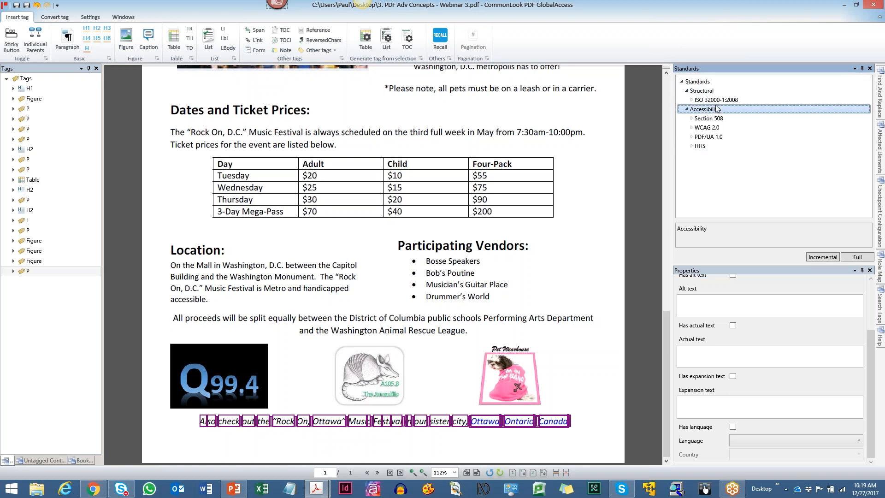
left_click(717, 100)
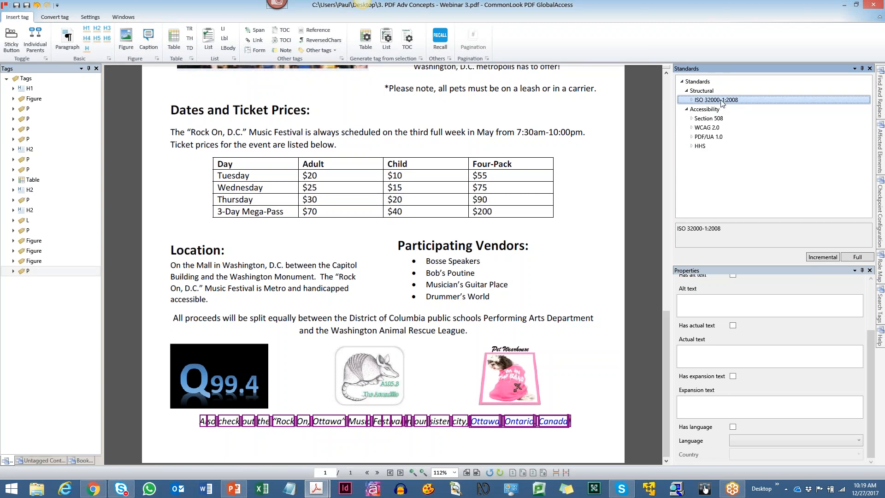
left_click(708, 128)
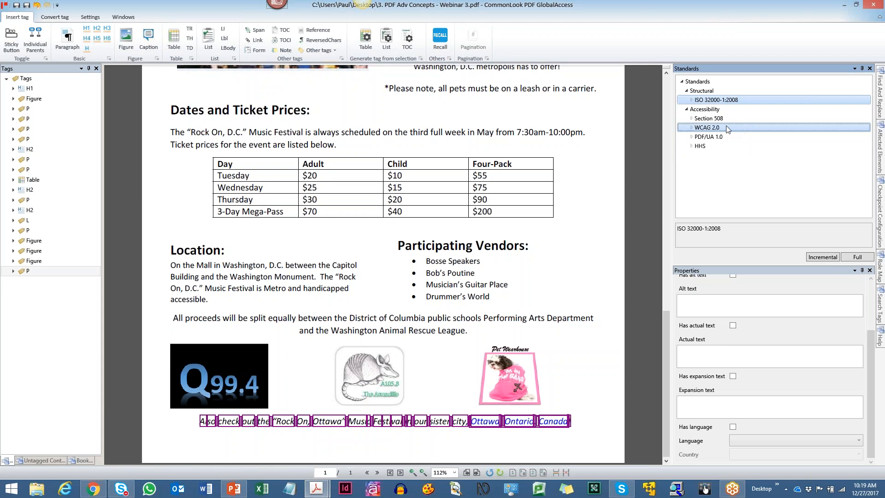
left_click(848, 258)
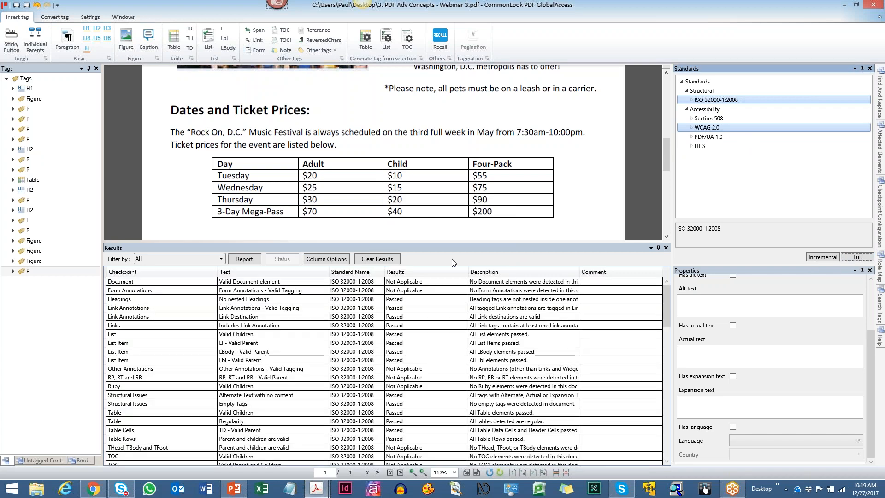
Step: Filter the verification results to Failed, User Verification and Warning only
left_click(142, 259)
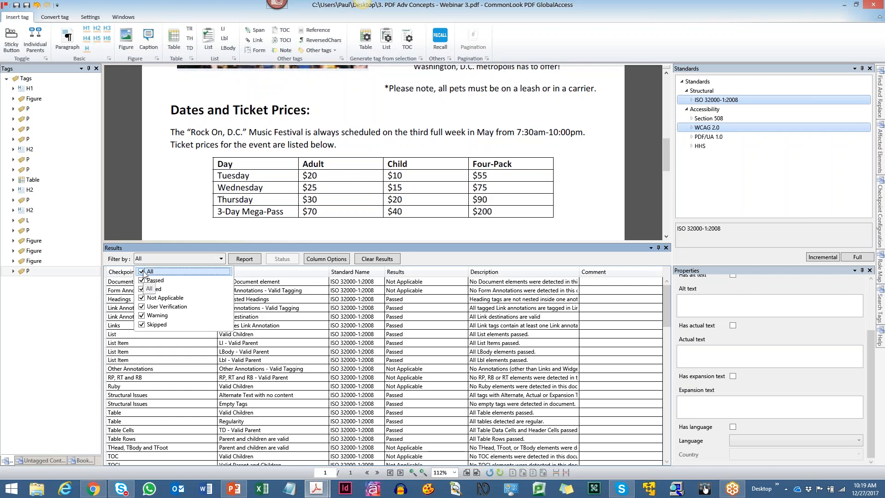
left_click(142, 272)
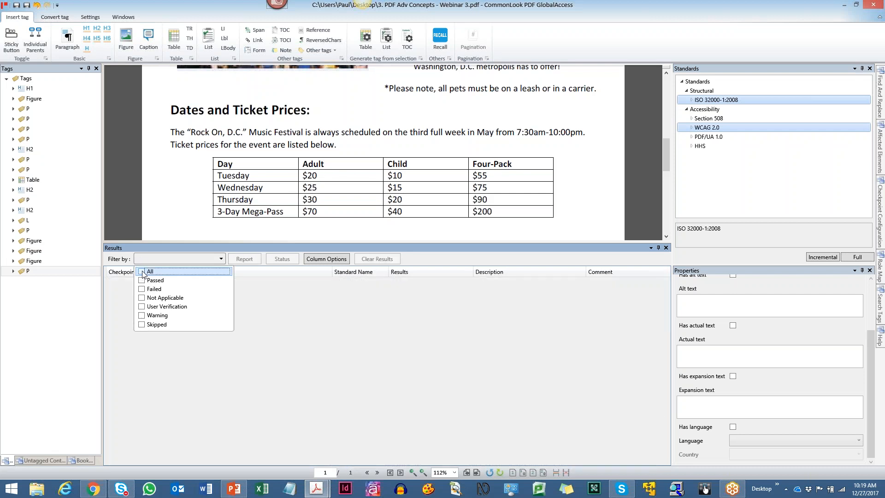
left_click(142, 289)
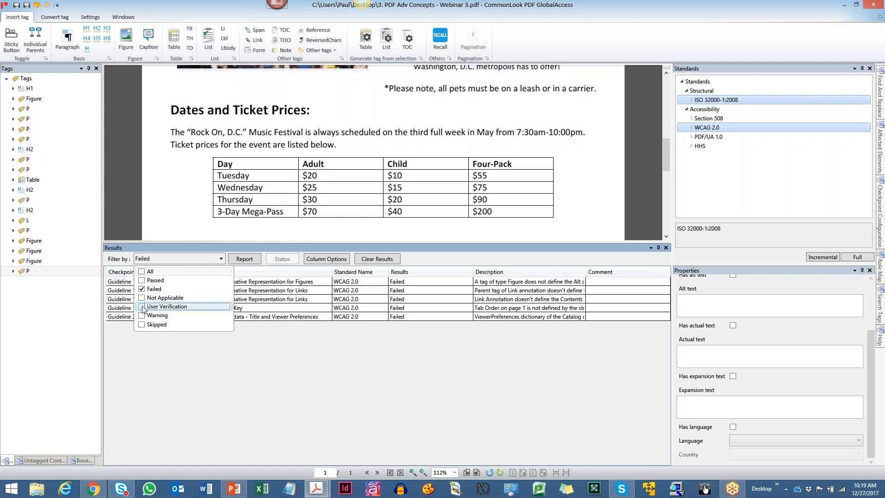
left_click(142, 307)
left_click(142, 316)
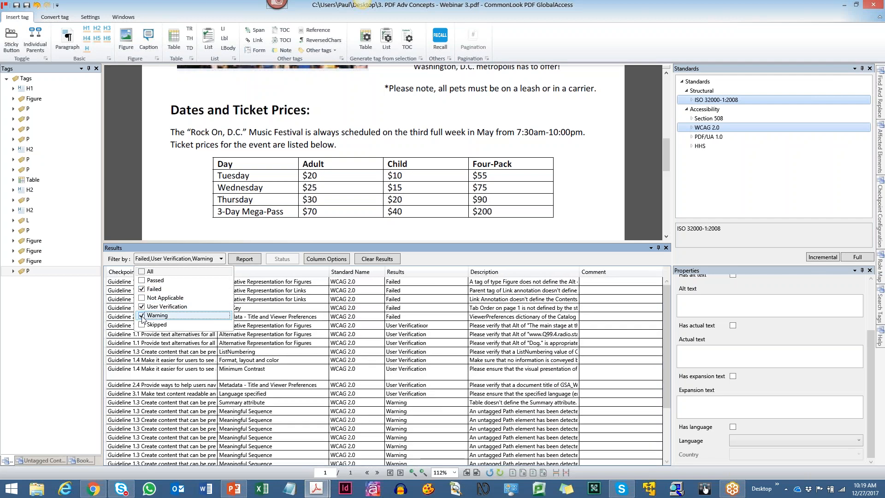
left_click(185, 259)
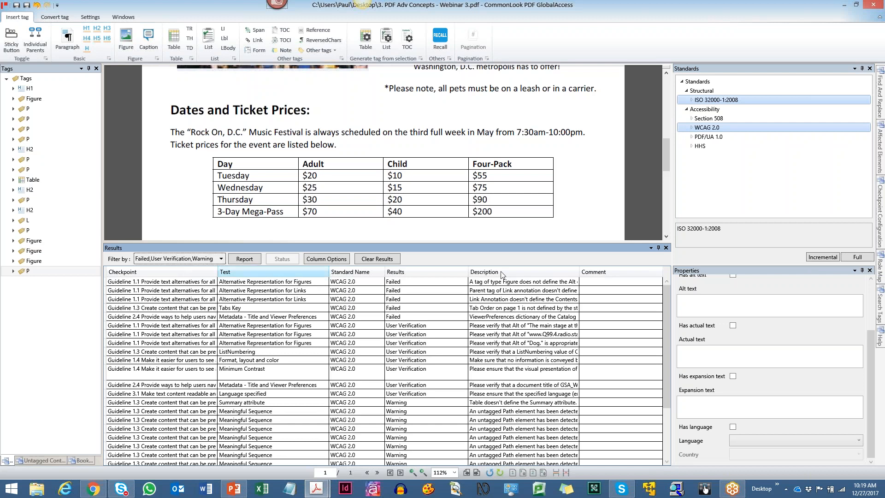
Step: Review the checkpoint status and description of the first failed Alternative Representation for Figures result, and close the dialog without changes
left_click(518, 284)
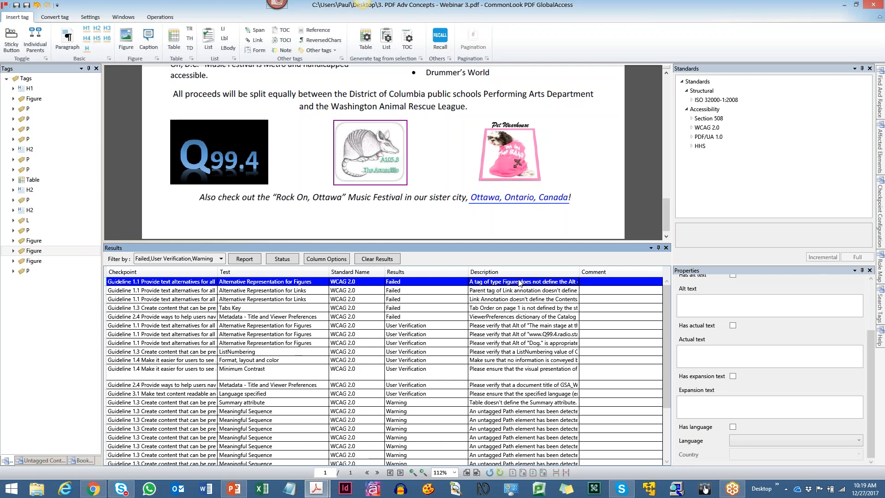
right_click(520, 282)
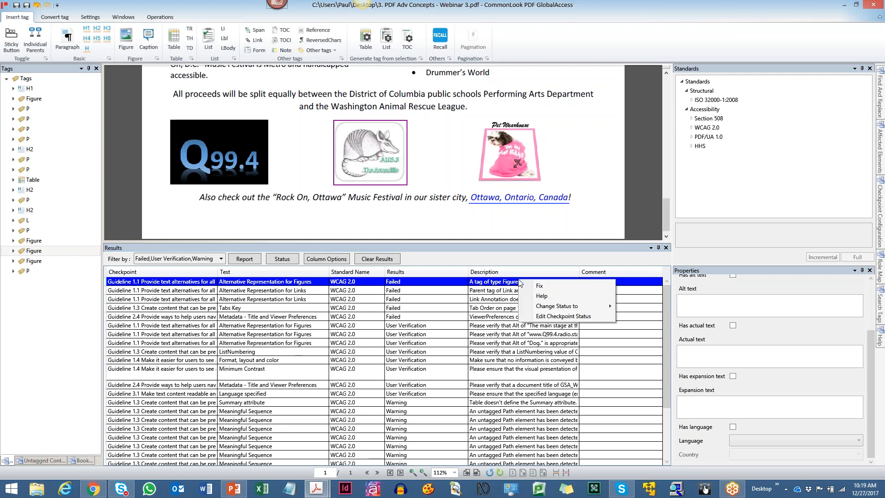
left_click(560, 316)
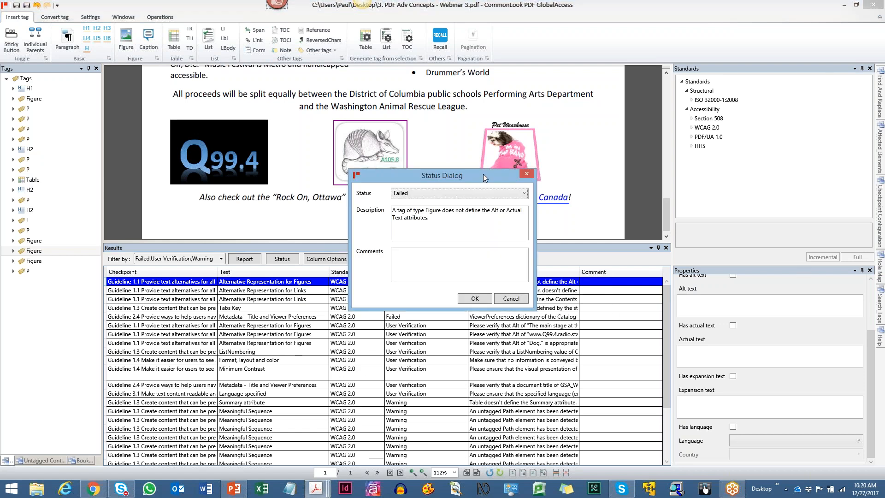
left_click_drag(486, 179, 487, 209)
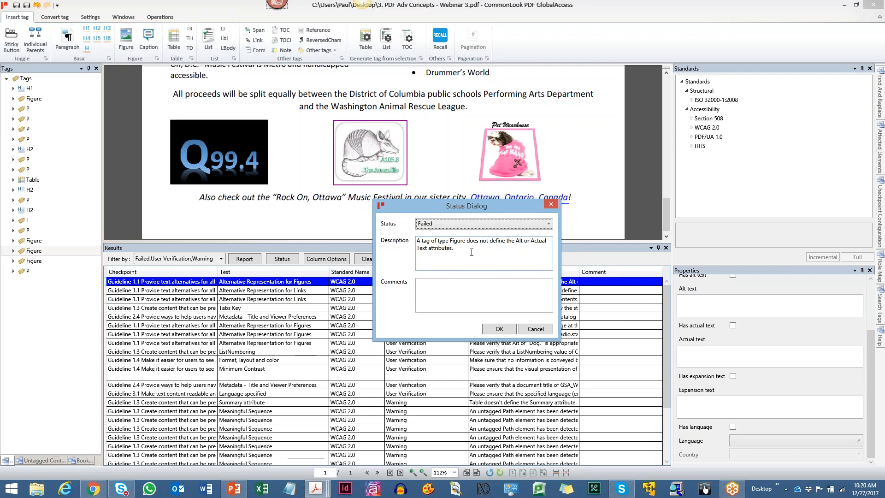
left_click(551, 204)
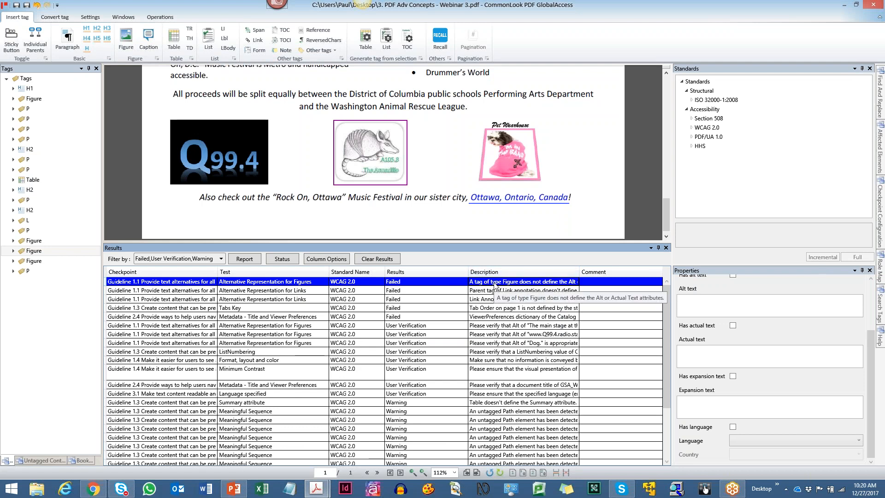
Step: Start fixing the failed Figure alternative representation result, choosing to provide Alt, Actual Text or Expansion Text and specifically Alt text for the tag
double_click(494, 286)
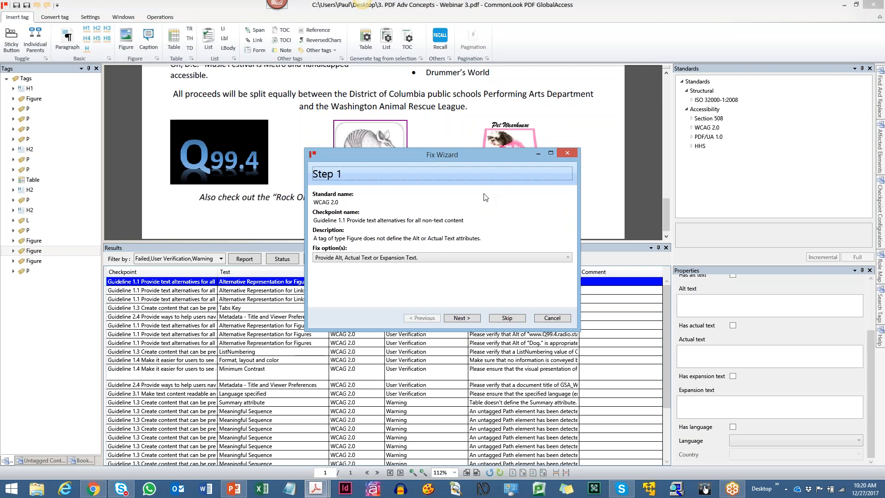
left_click_drag(482, 154, 491, 200)
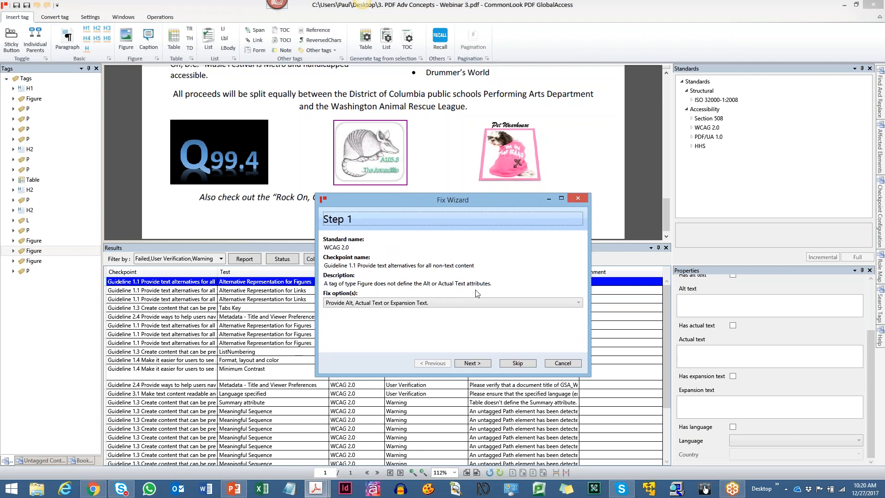
left_click(406, 303)
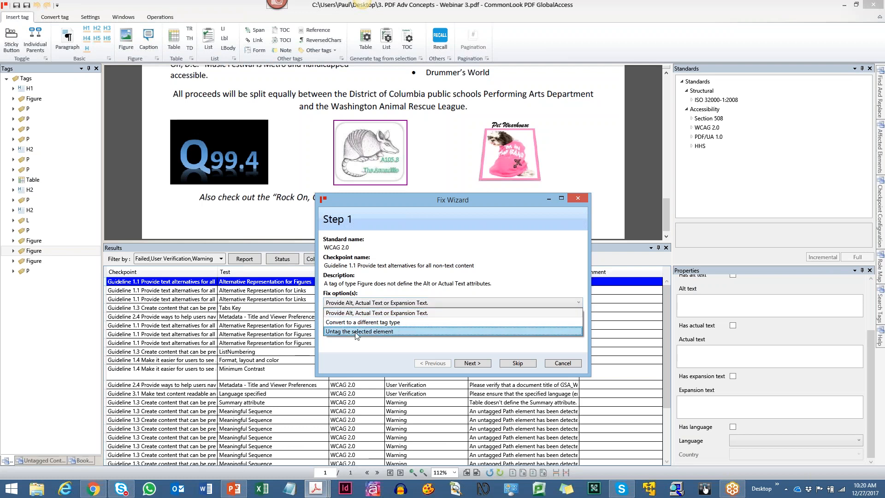
left_click(395, 313)
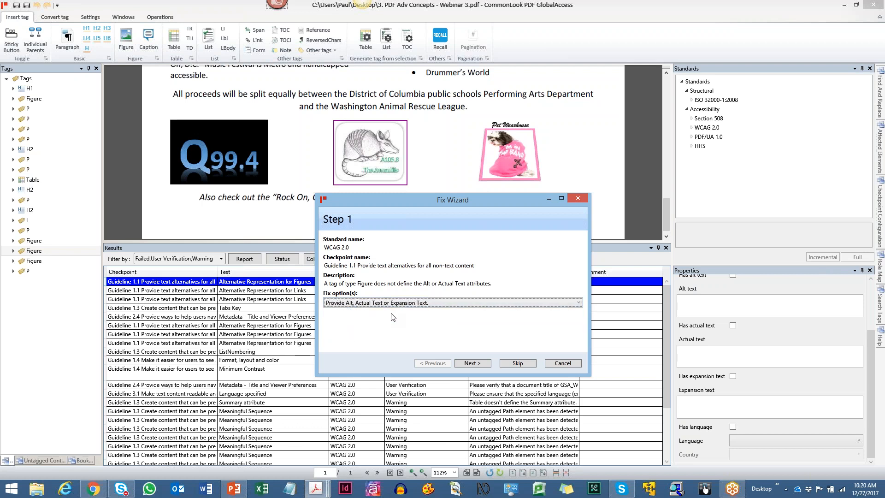
left_click(478, 368)
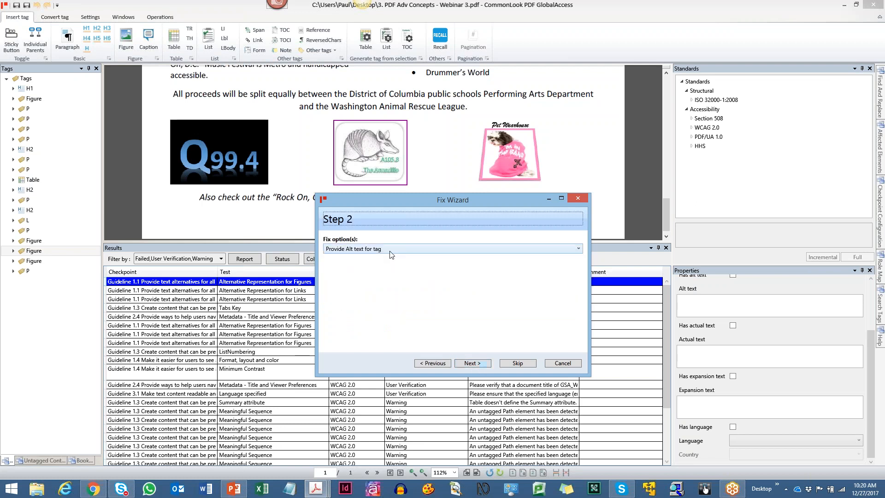
left_click(391, 251)
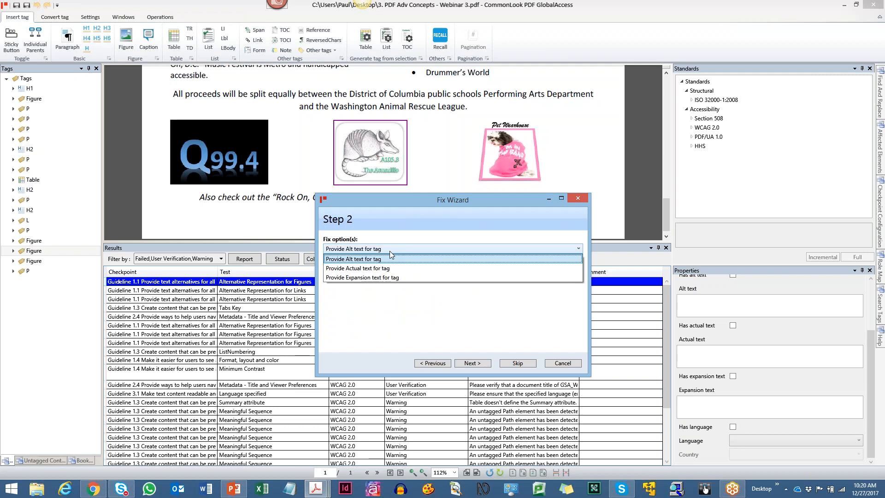
left_click(374, 259)
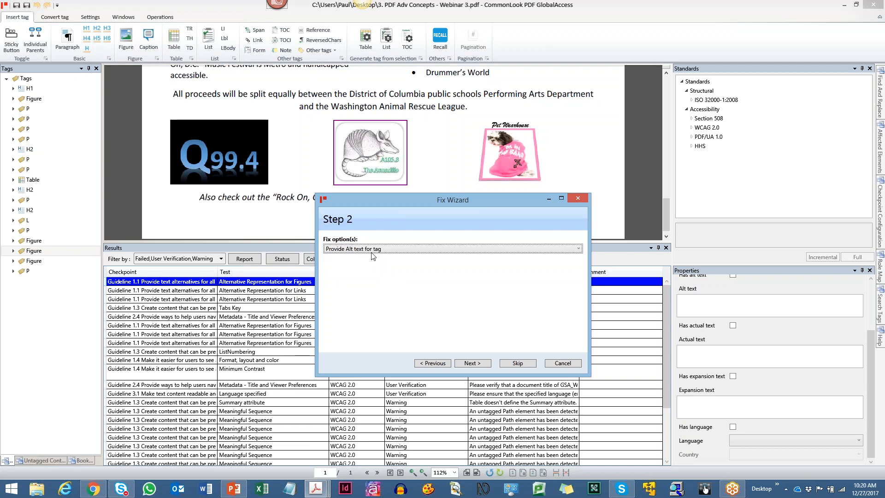
left_click(470, 364)
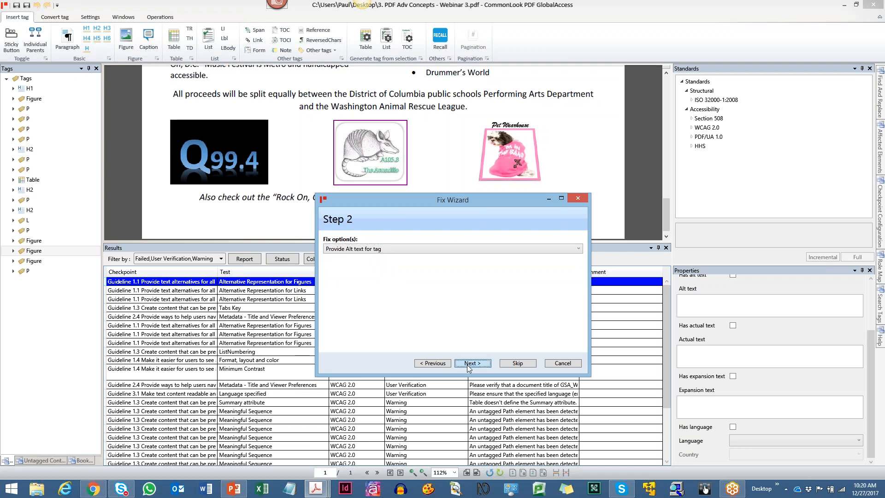
Step: Enter "Logo for radio station A 105.8." as the armadillo figure's alt text and finish the fix
left_click(394, 254)
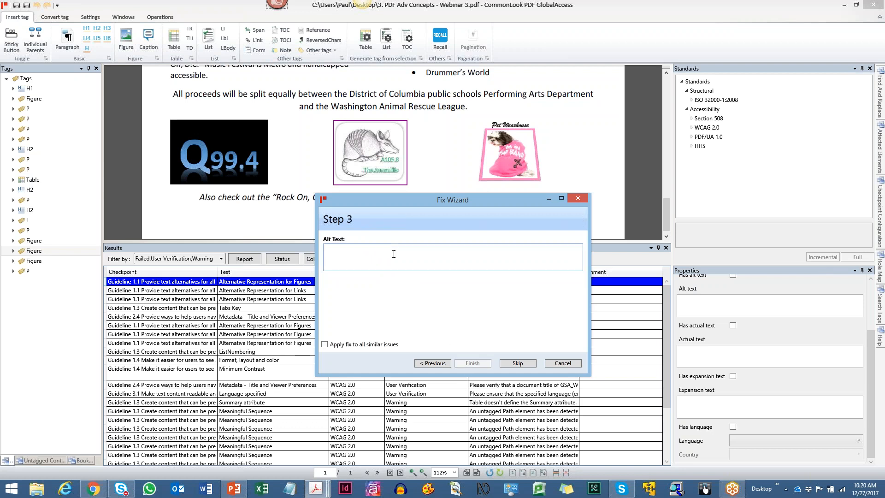
type("A")
key("BackSpace")
type("Logo for radio station A 10")
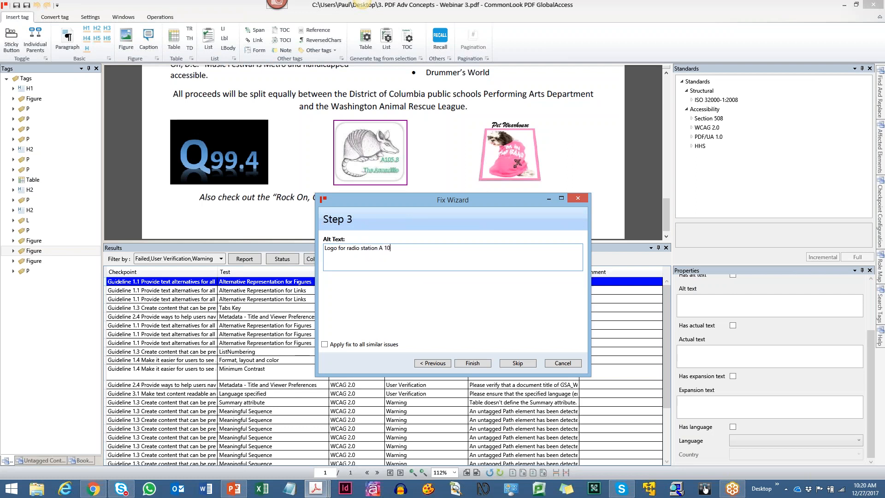
type("5.8.")
left_click(472, 363)
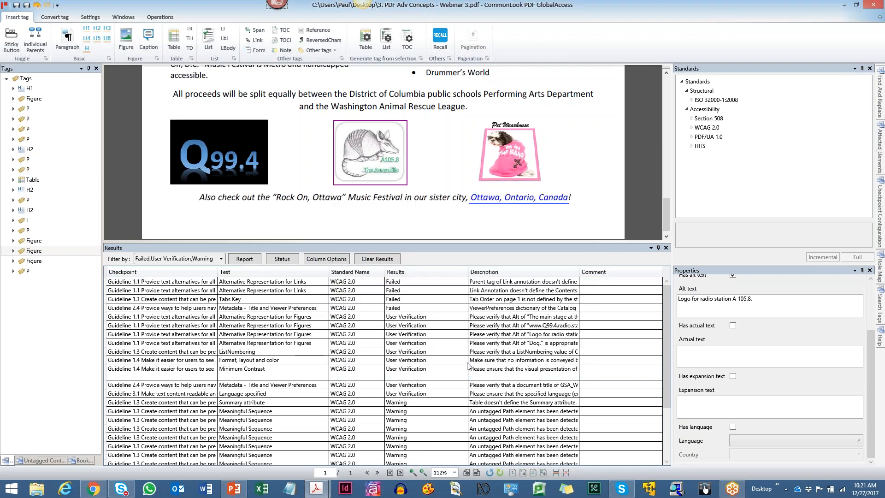
Step: Review the two failed link results and fix the parent Link tag by accepting "Ottawa, Ontario, Canada" as its alt text
left_click(483, 283)
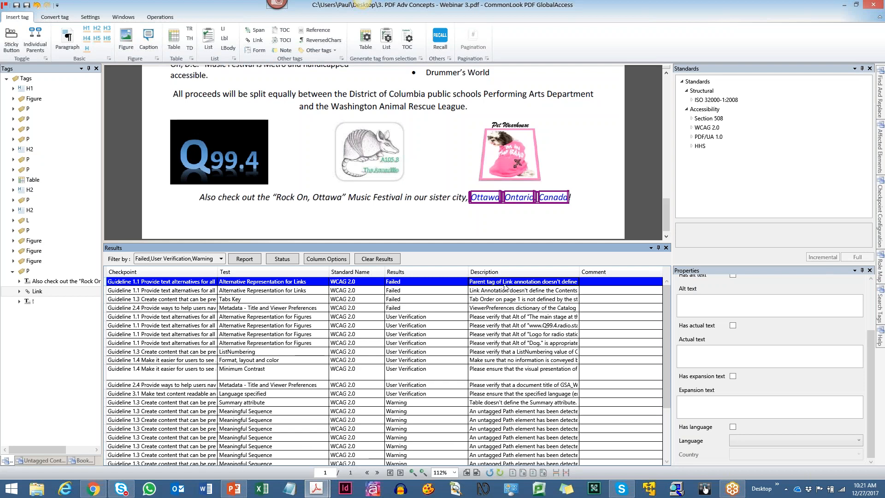
left_click(506, 292)
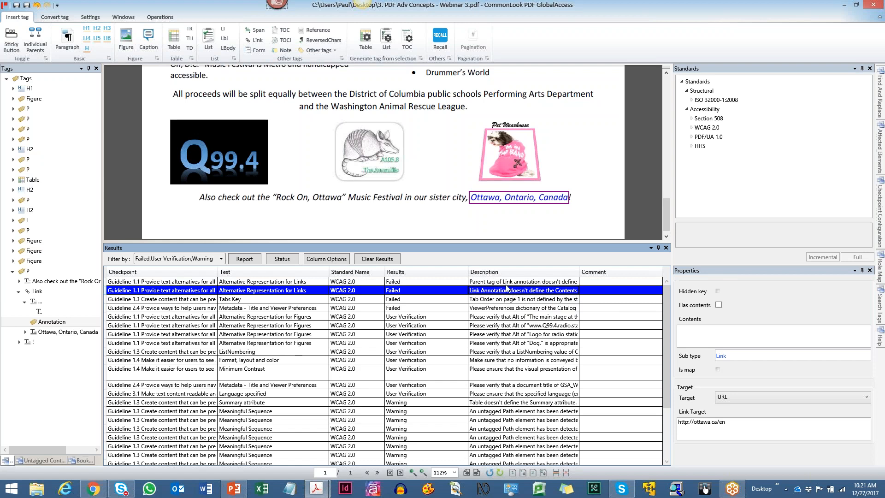
left_click(505, 282)
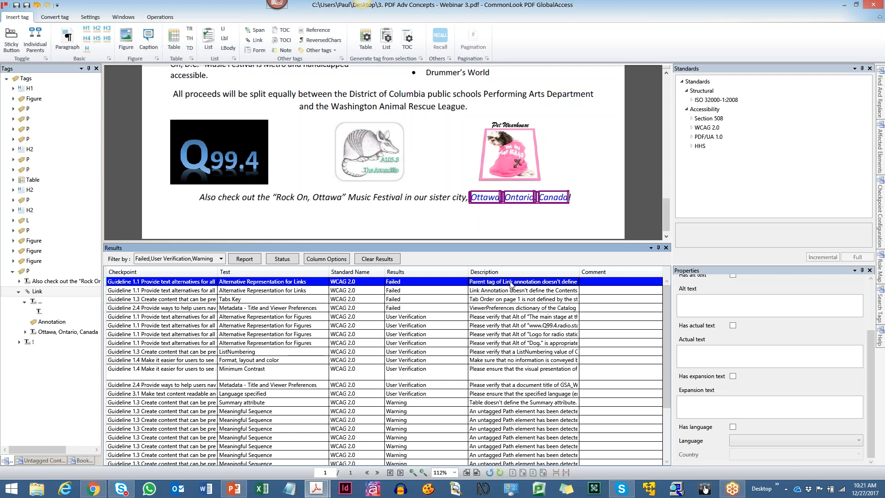
double_click(511, 284)
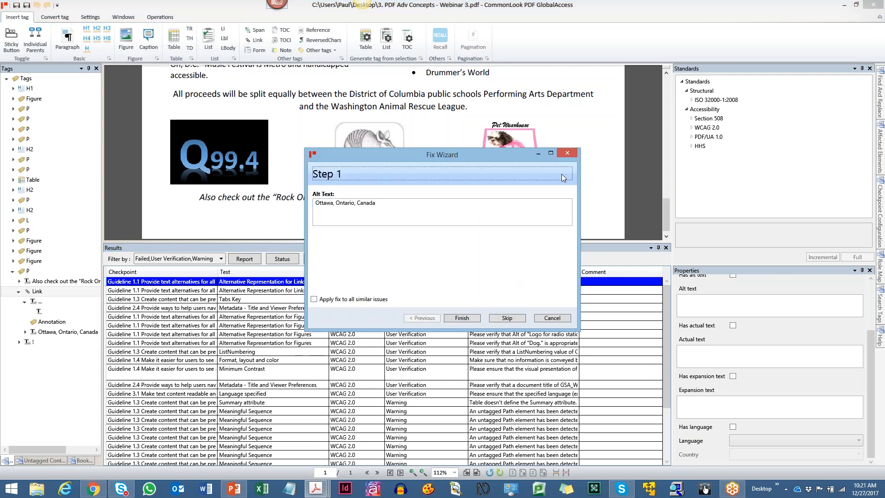
left_click(567, 153)
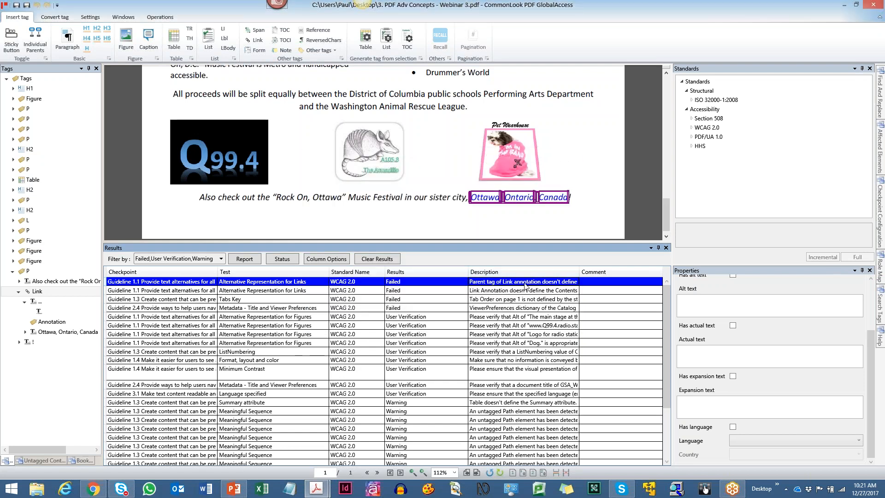
right_click(525, 284)
left_click(548, 289)
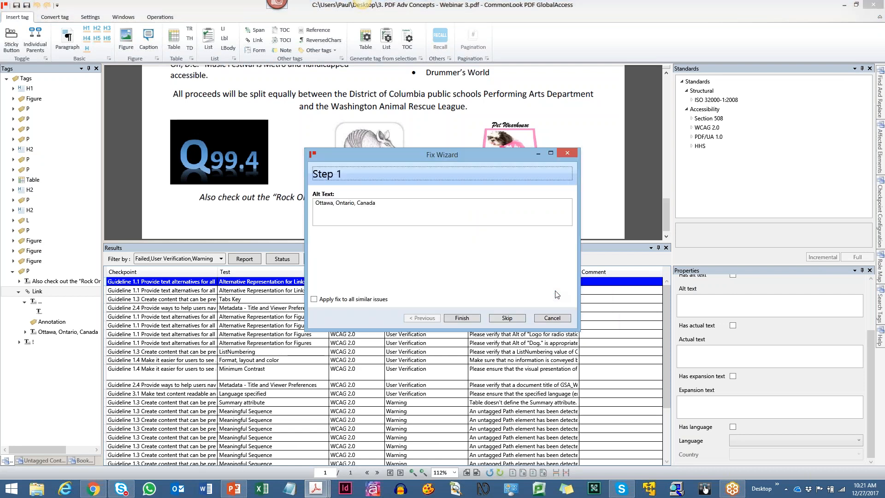
left_click_drag(391, 155, 405, 220)
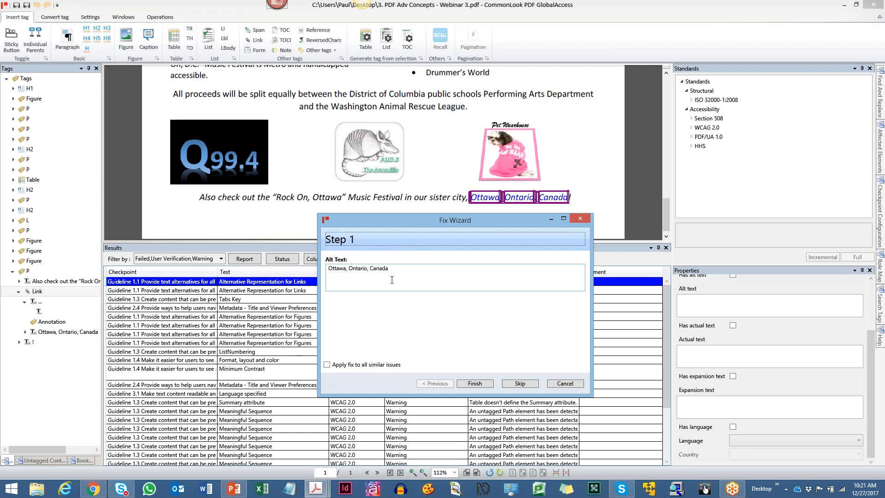
left_click(475, 384)
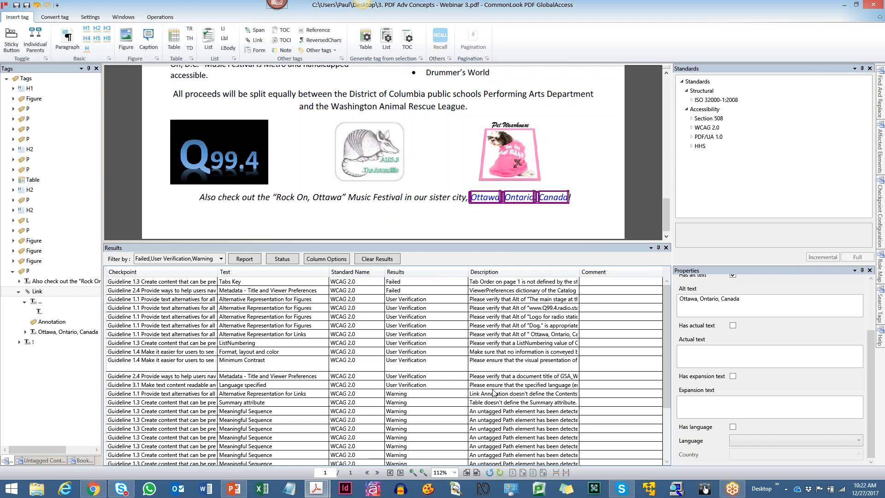
Step: Fix the failed Tabs Key result by setting page 1's tab order to follow logical structure
double_click(484, 282)
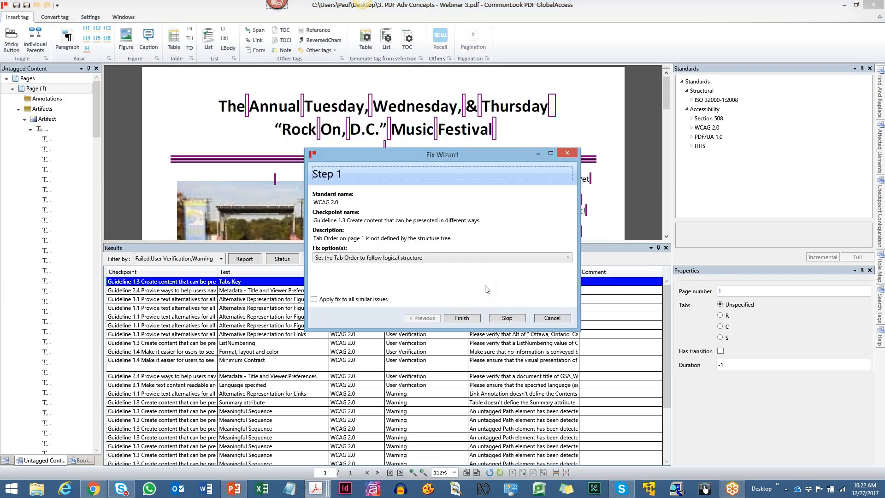
left_click(392, 258)
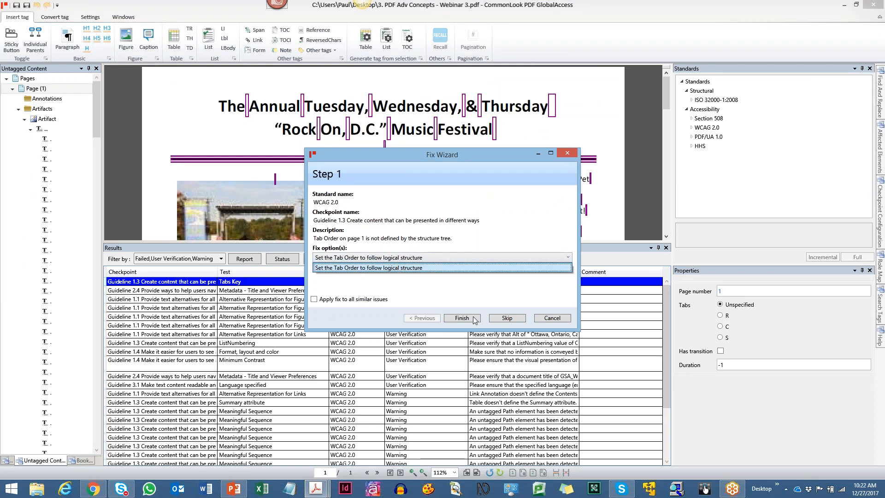
left_click(474, 320)
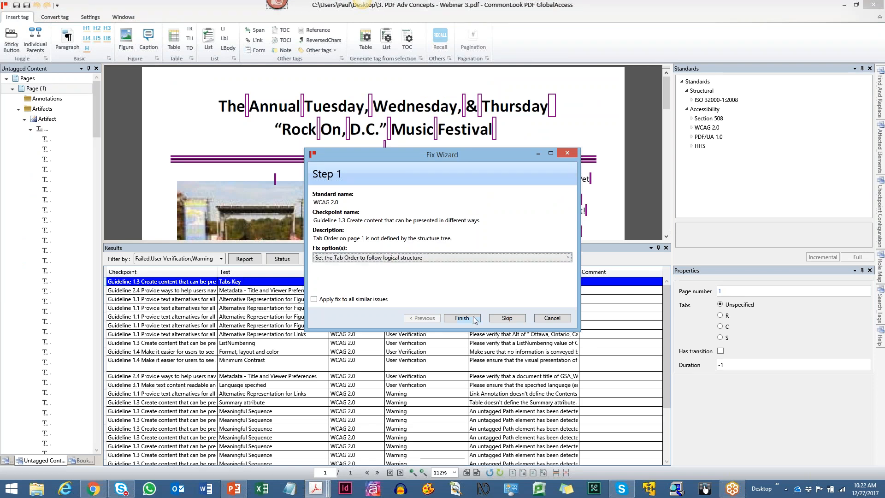
left_click(464, 319)
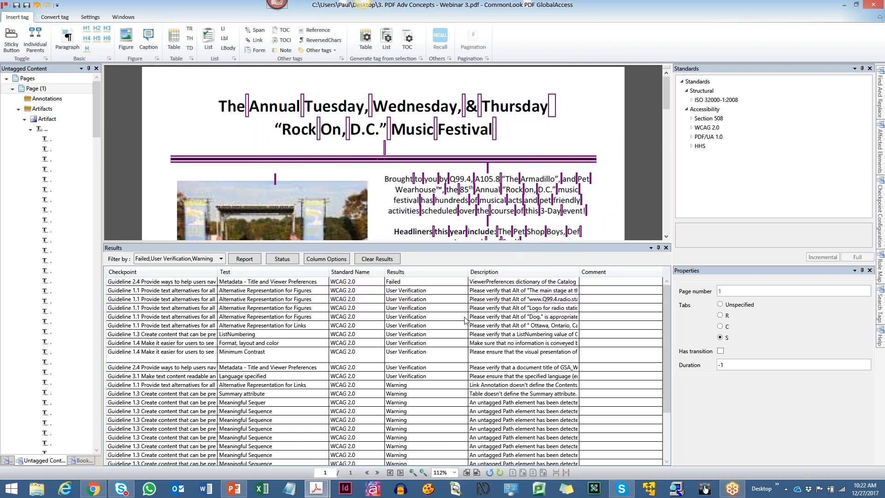
Step: Fix the failed Metadata - Title and Viewer Preferences result by setting the viewer preferences to display the document title
double_click(483, 285)
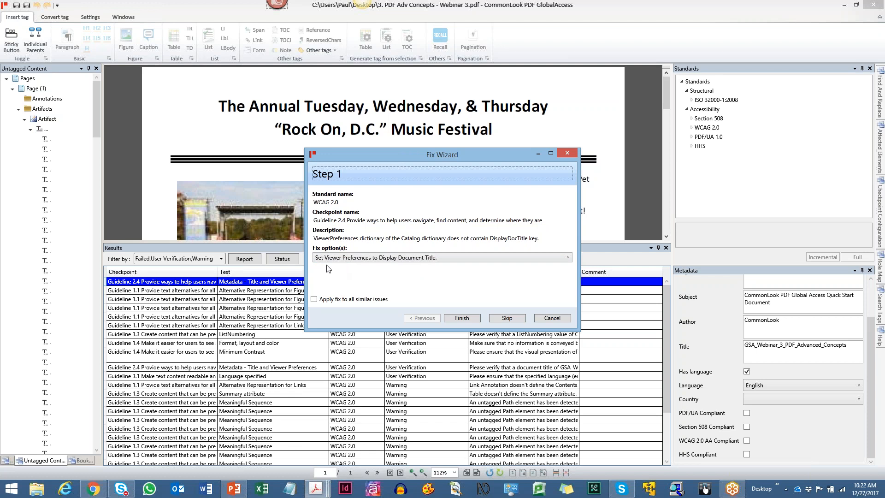
left_click(413, 259)
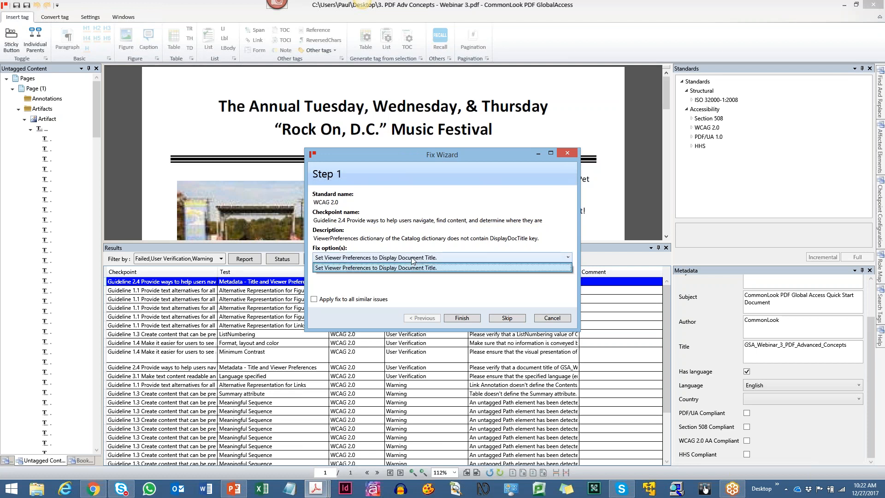
left_click(413, 267)
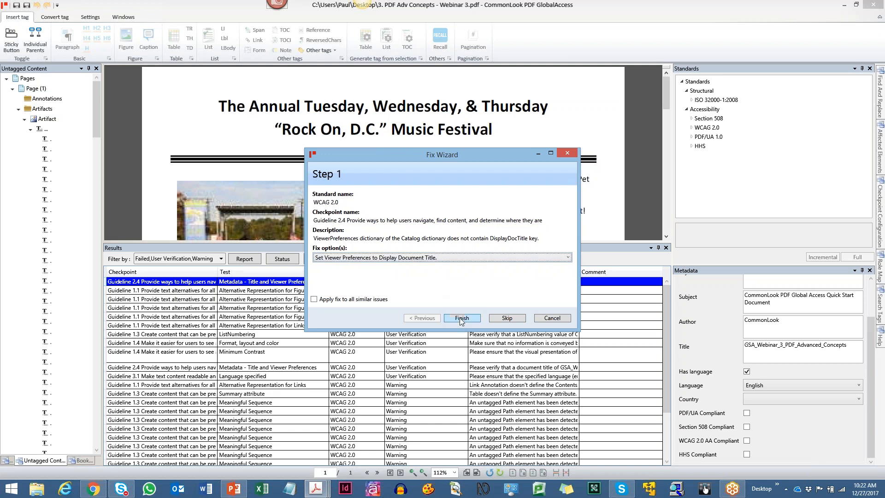
left_click(460, 318)
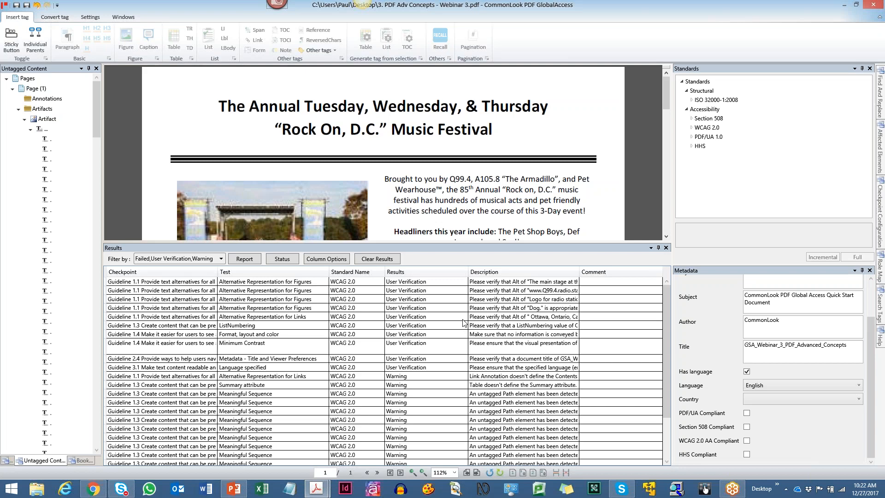
Step: Check the main stage figure's alt text against its image and change that user verification result's status to Passed
left_click(493, 283)
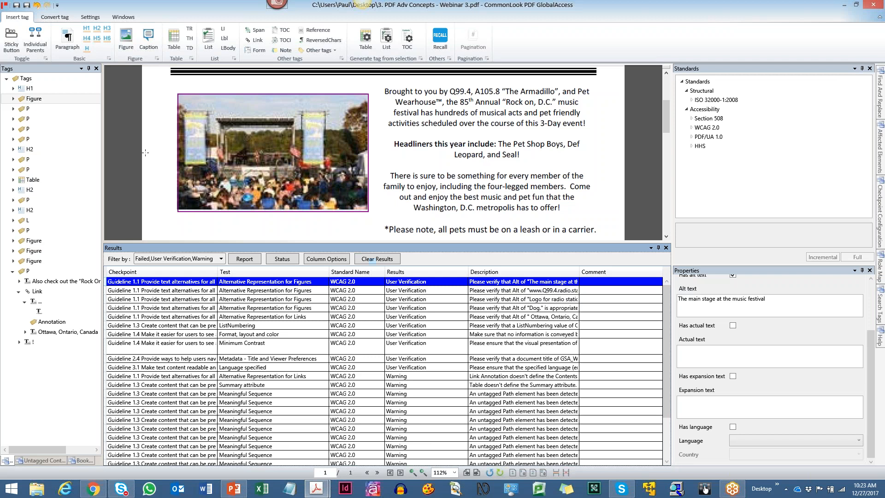
left_click(48, 101)
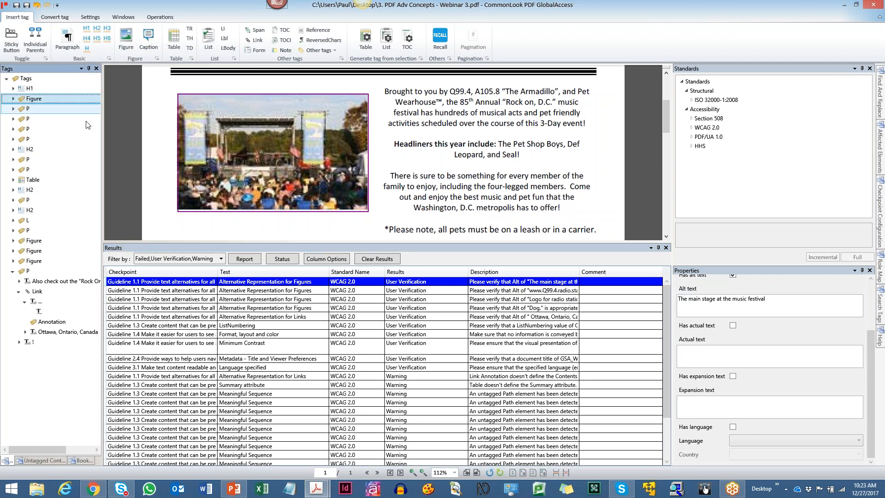
key("ctrl")
key("ctrl")
key("ctrl")
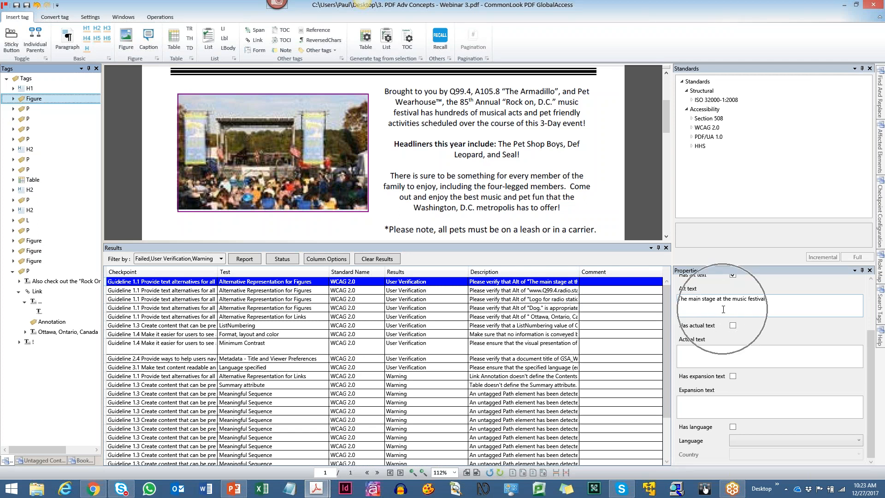
key("ctrl")
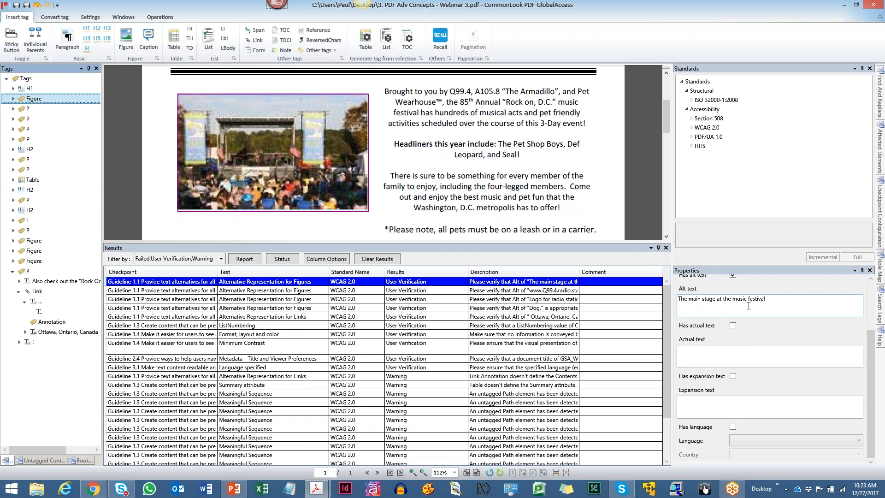
right_click(531, 285)
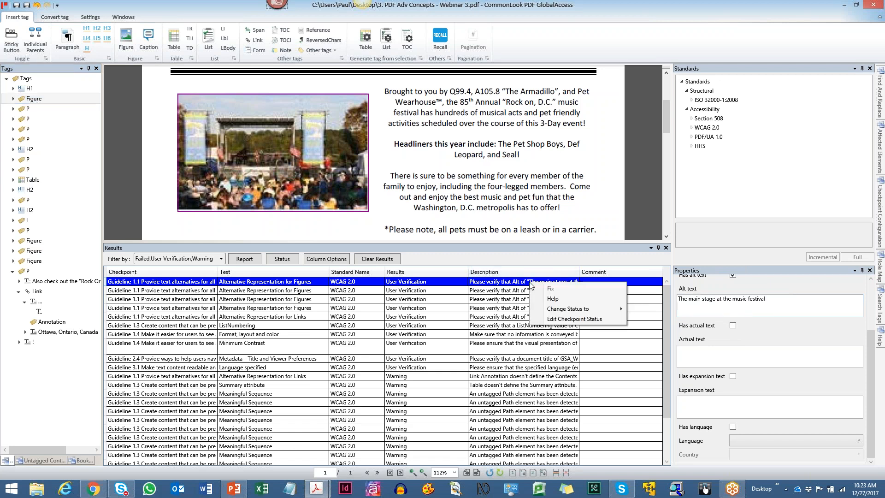
mouse_move(571, 313)
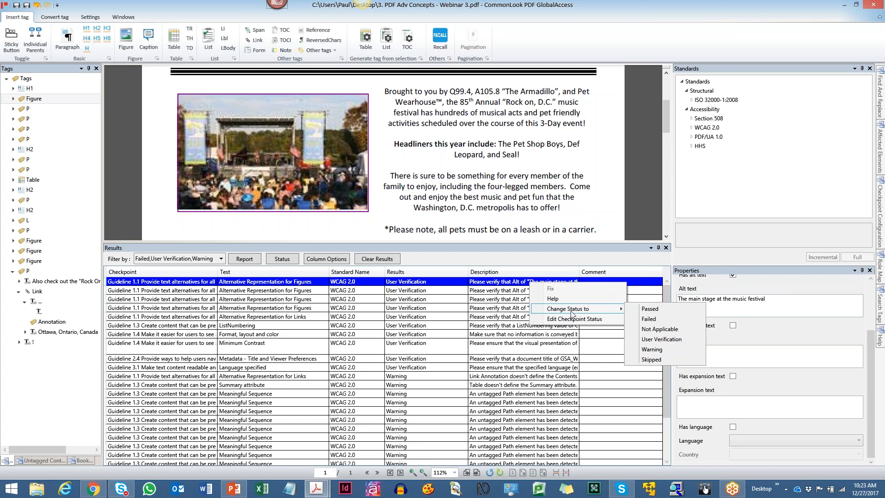
left_click(659, 308)
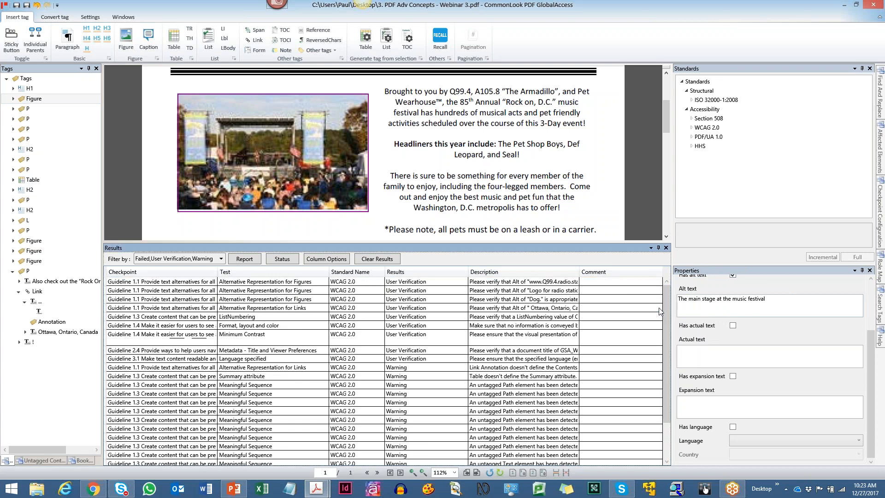
Step: Replace the Q99.4 logo figure's alt text with "Logo for radio station Q 99.4"
left_click(540, 282)
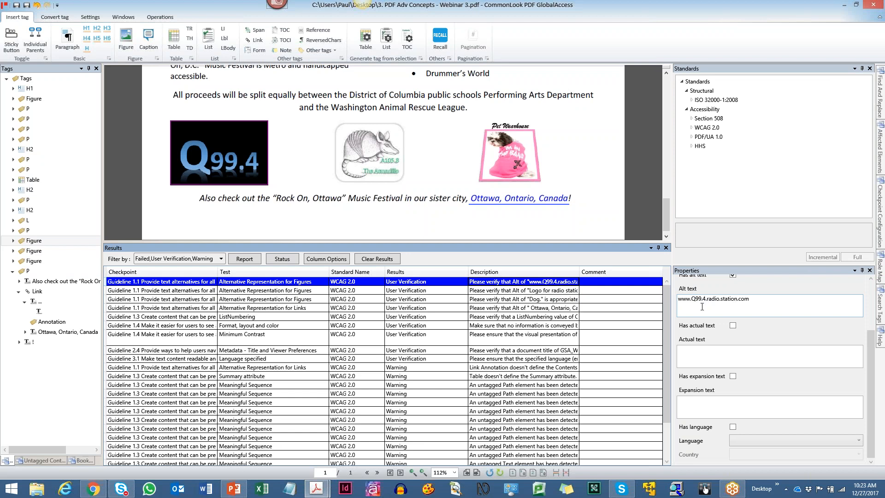
triple_click(707, 301)
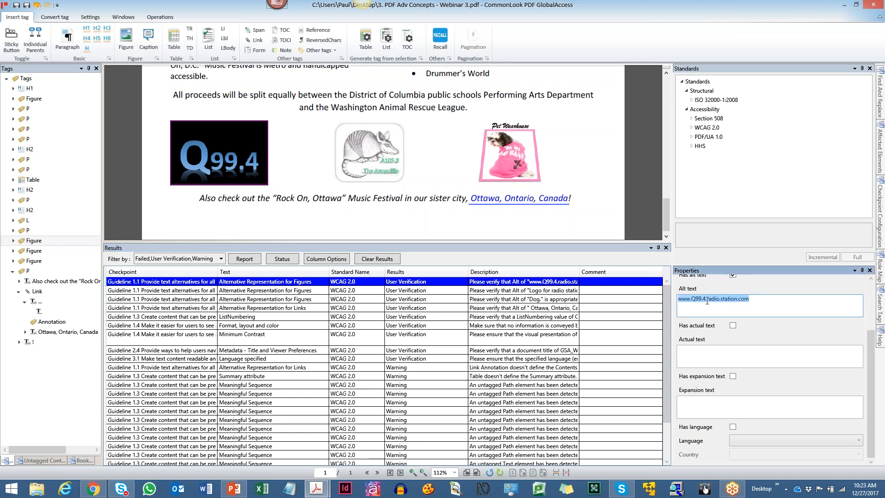
type("L")
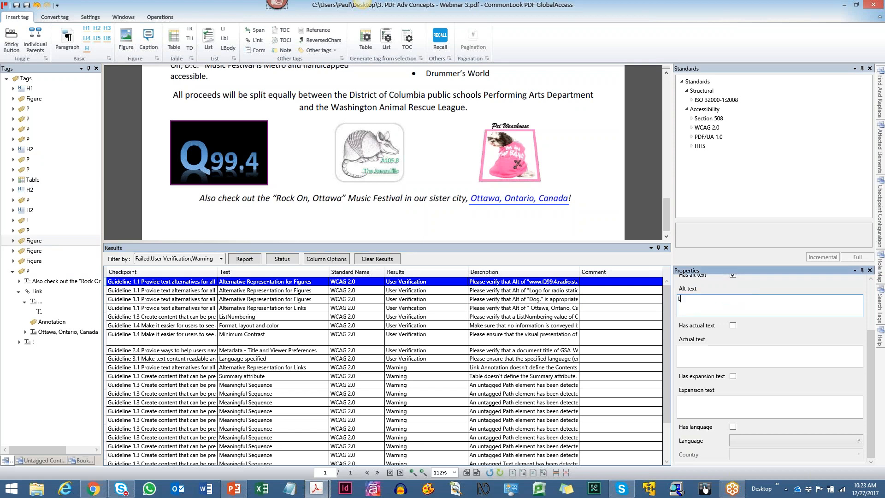
type("ogo for radio station Q 99.4")
key("Tab")
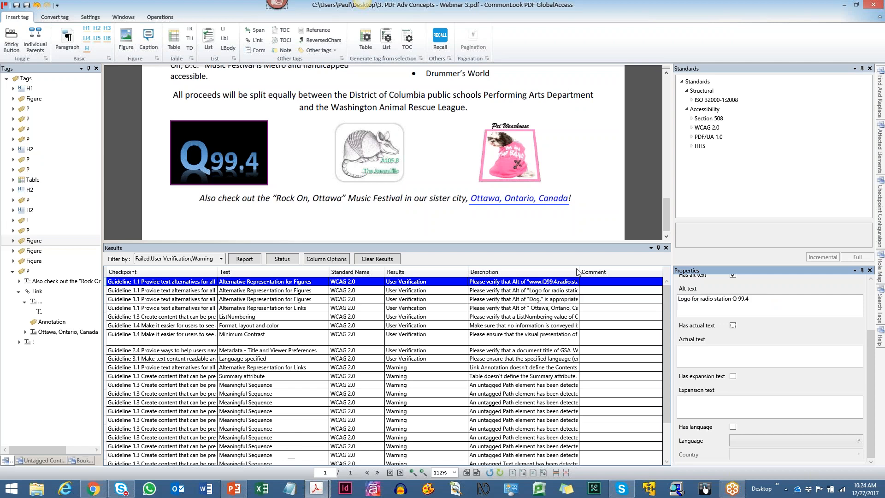
Step: Run an incremental verification against ISO 32000-1:2008 and WCAG 2.0
left_click(714, 100)
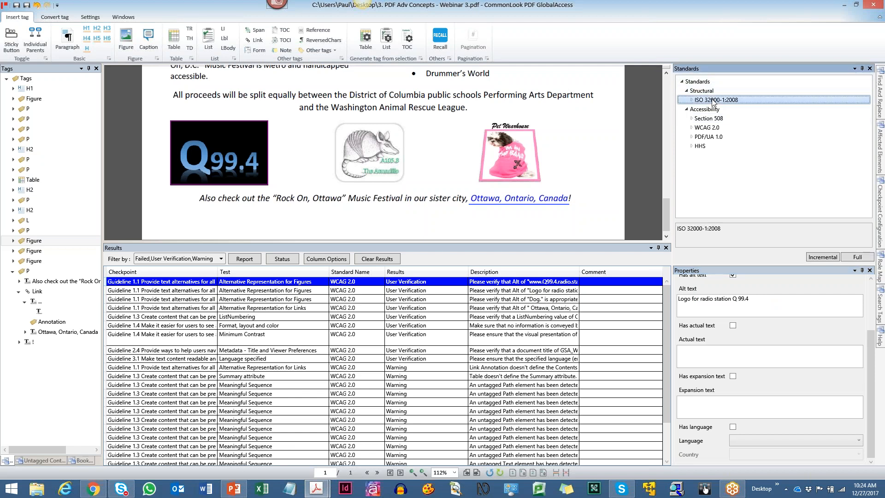
left_click(713, 128)
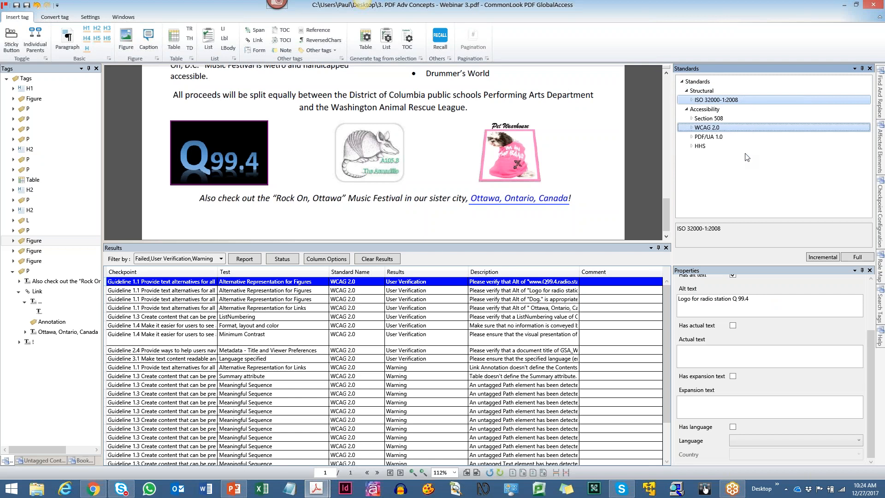
left_click(822, 258)
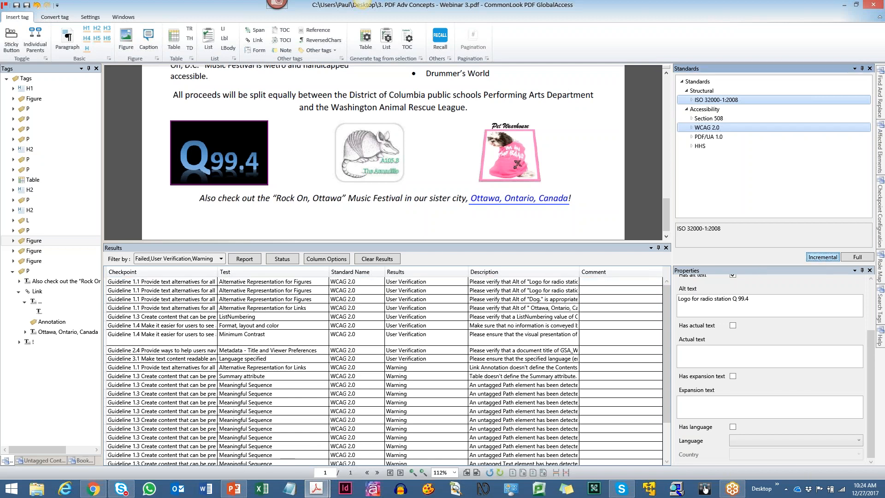
Step: Change the status of the Q99.4 logo's alt text user verification result to Passed
left_click(539, 283)
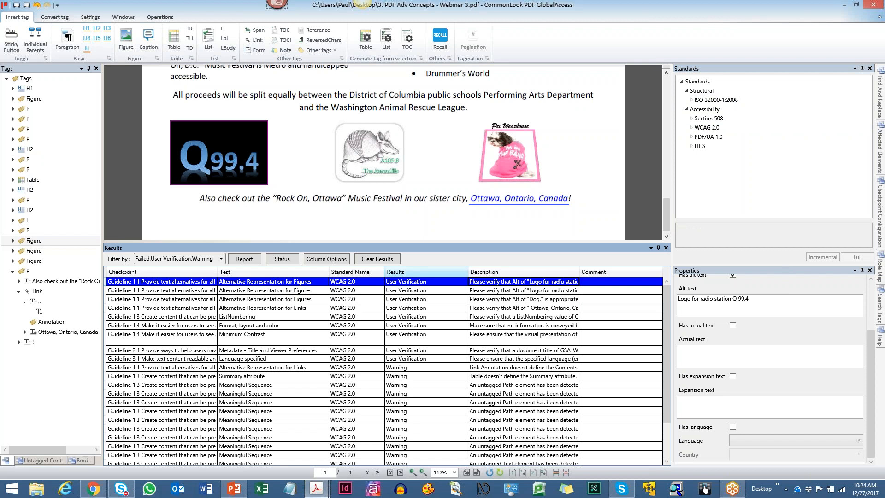
right_click(531, 283)
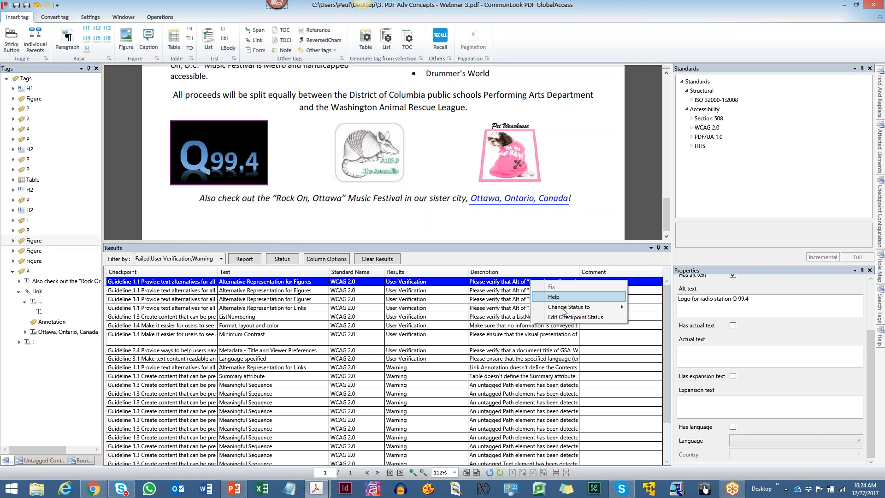
mouse_move(571, 307)
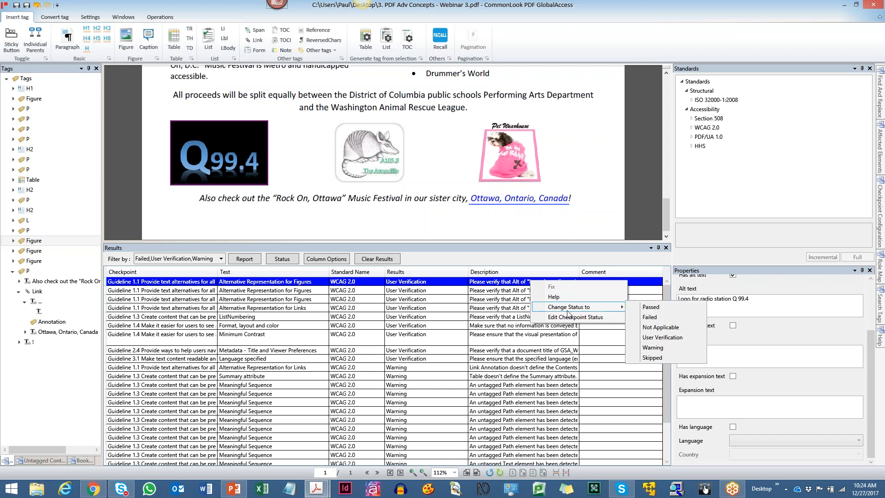
left_click(651, 307)
Step: Check the A105.8 armadillo logo's alt text against its image and change that user verification result's status to Passed
left_click(542, 283)
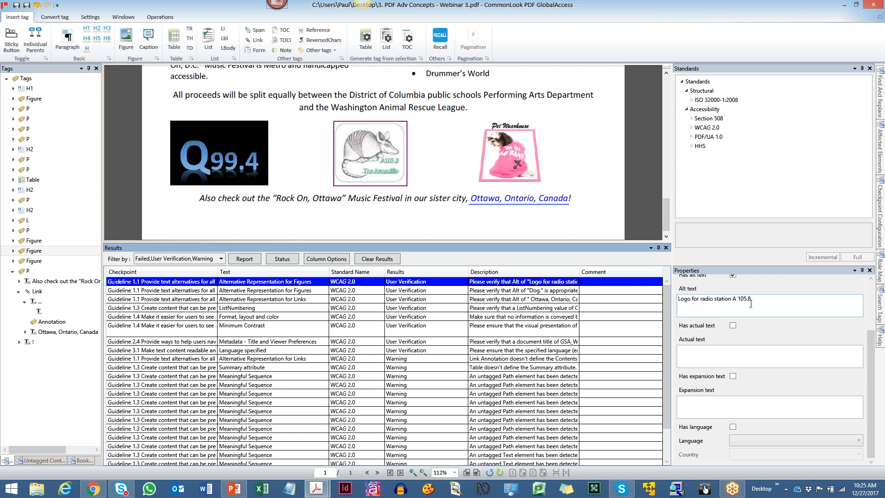
right_click(549, 282)
mouse_move(577, 312)
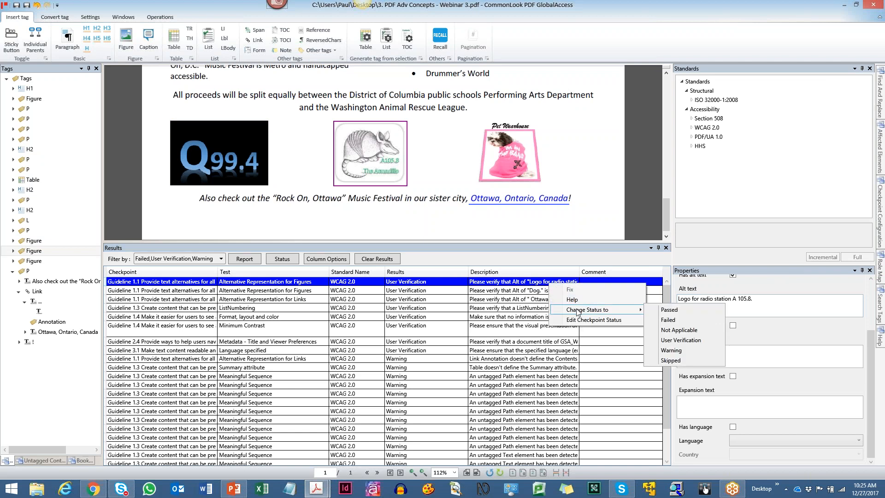
left_click(678, 311)
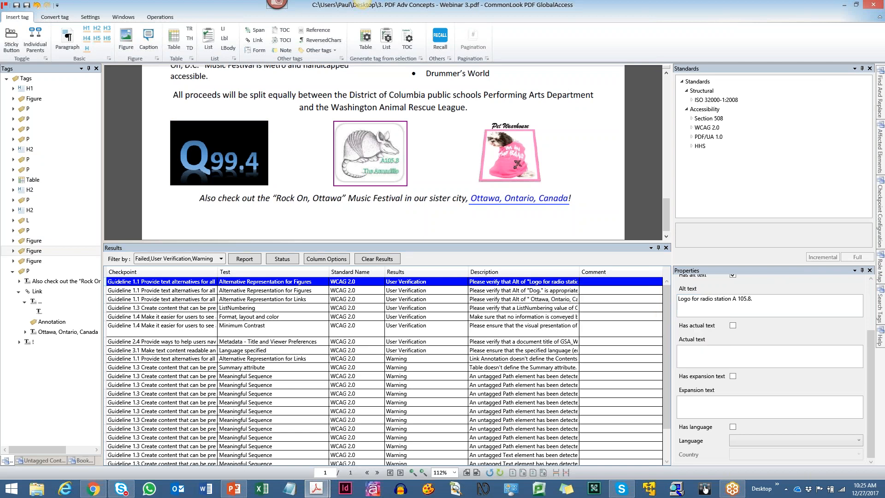
Step: Replace the dog logo figure's alt text with "Logo for Pet Wearhouse" and rerun the incremental ISO 32000-1:2008 and WCAG 2.0 verification
left_click(547, 282)
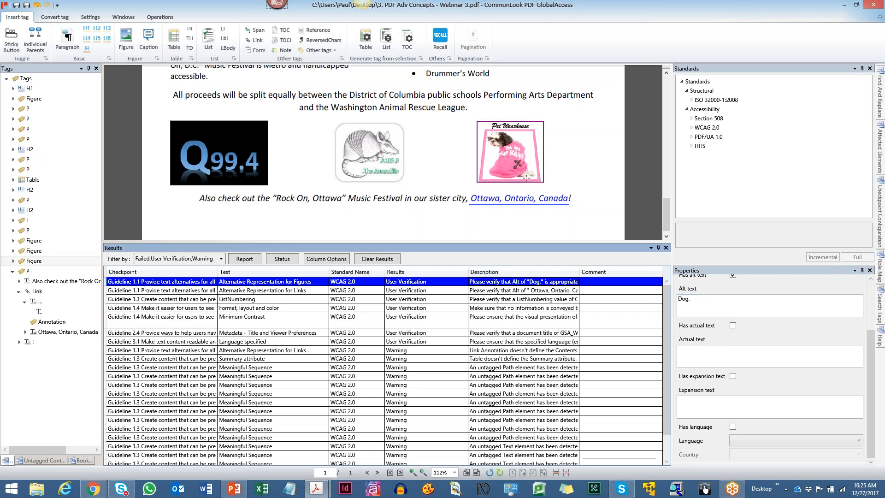
left_click(697, 305)
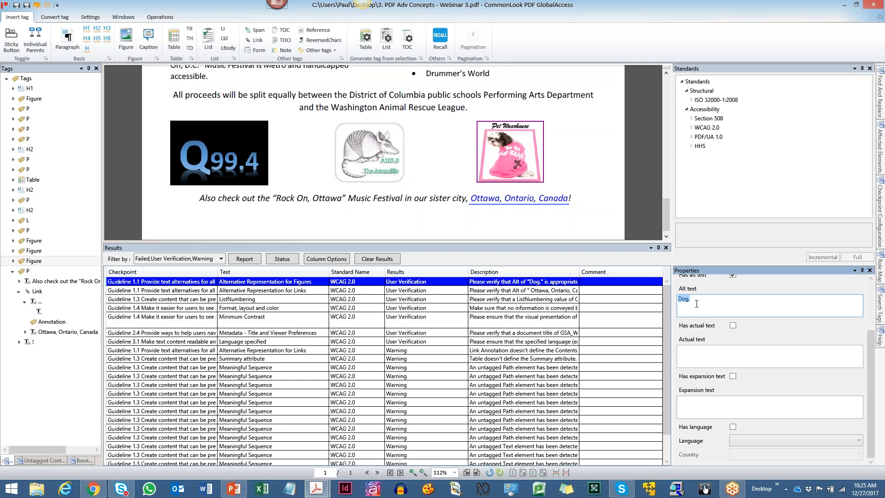
type("Logo for Pet Wearhouse")
left_click(726, 101)
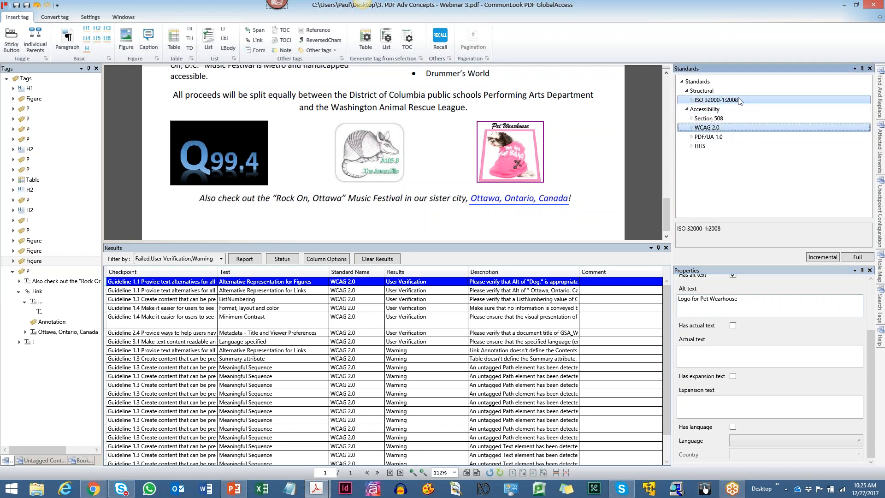
left_click(822, 256)
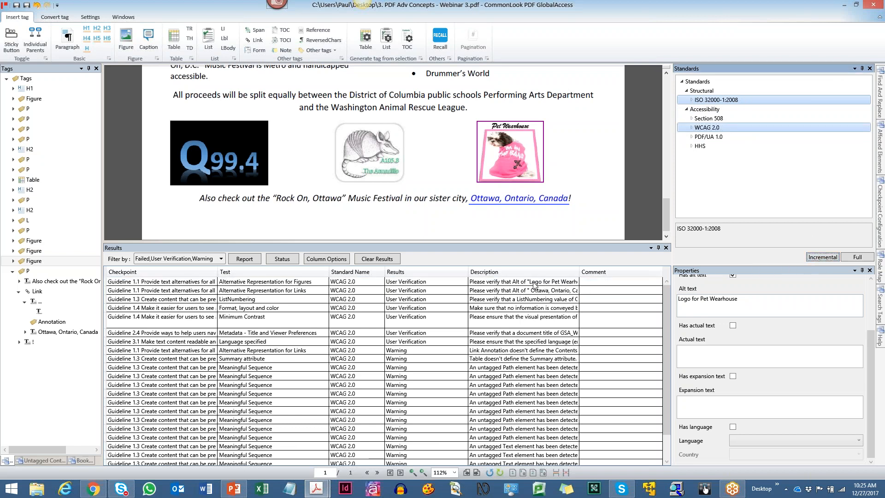
Step: Change the status of the Pet Wearhouse logo's alt text user verification result to Passed
right_click(533, 283)
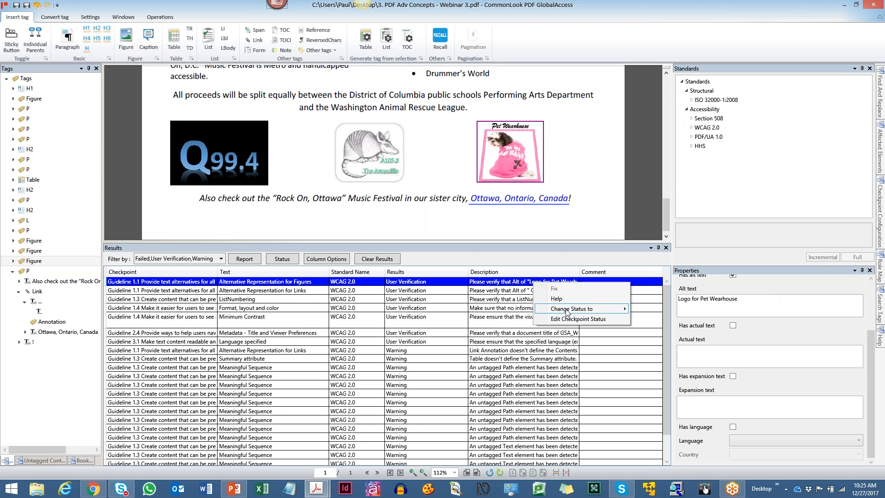
mouse_move(568, 312)
left_click(654, 309)
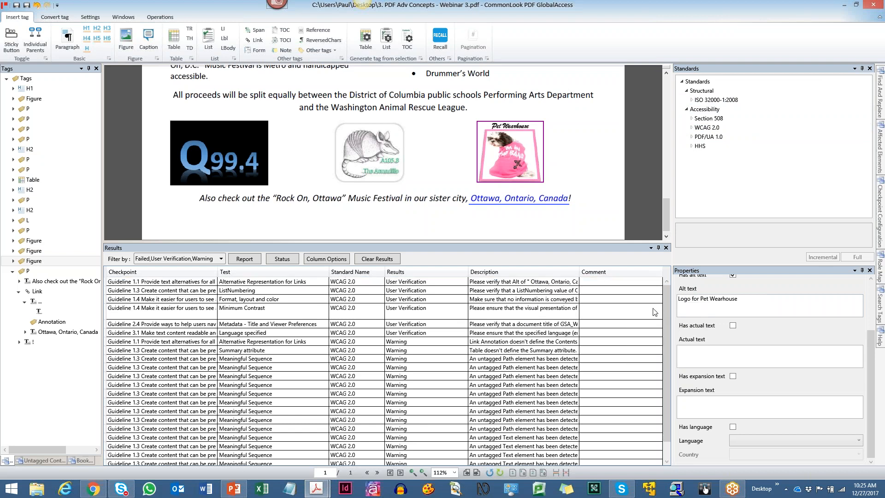
Step: Check the Ottawa, Ontario, Canada link's alt text and change its user verification result's status to Passed
right_click(542, 283)
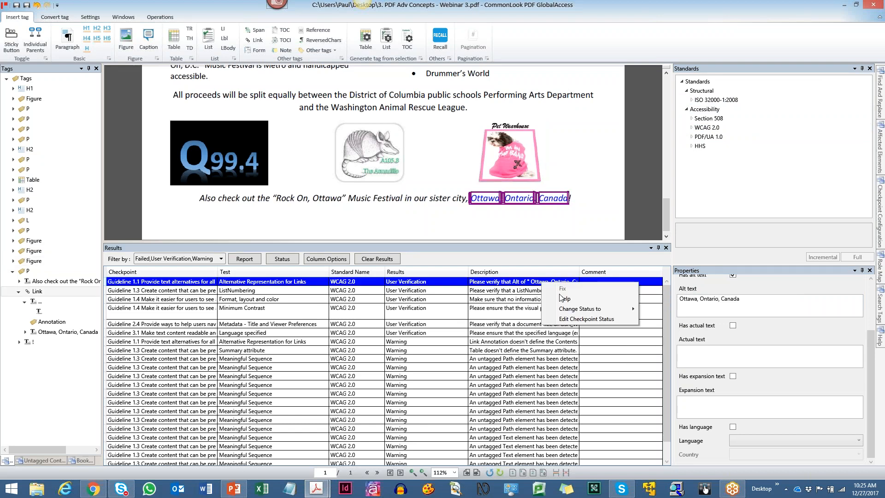
left_click(528, 283)
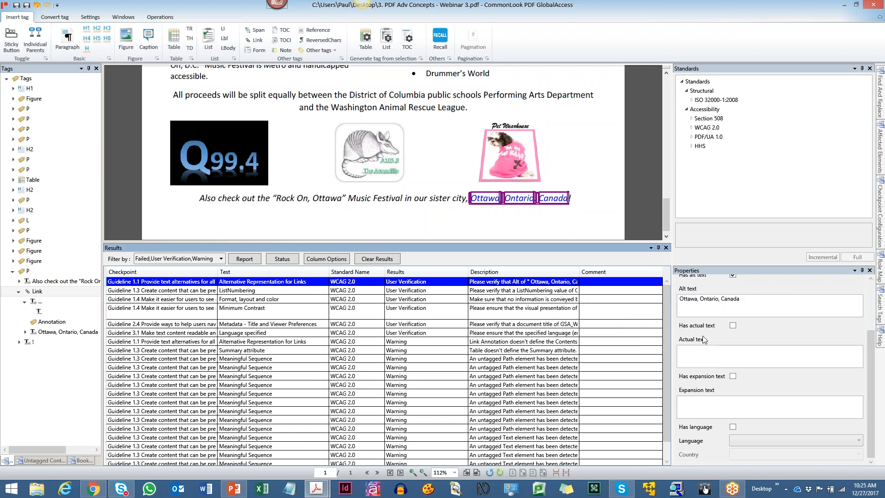
right_click(546, 283)
mouse_move(575, 309)
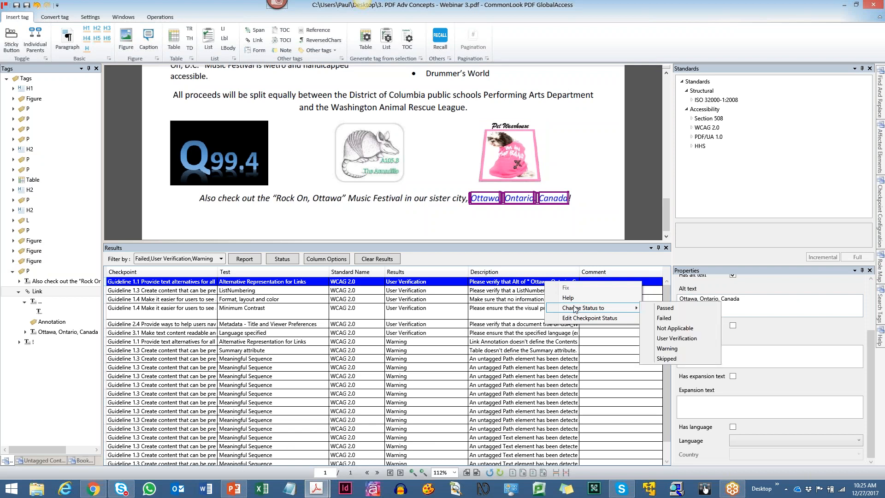
left_click(668, 308)
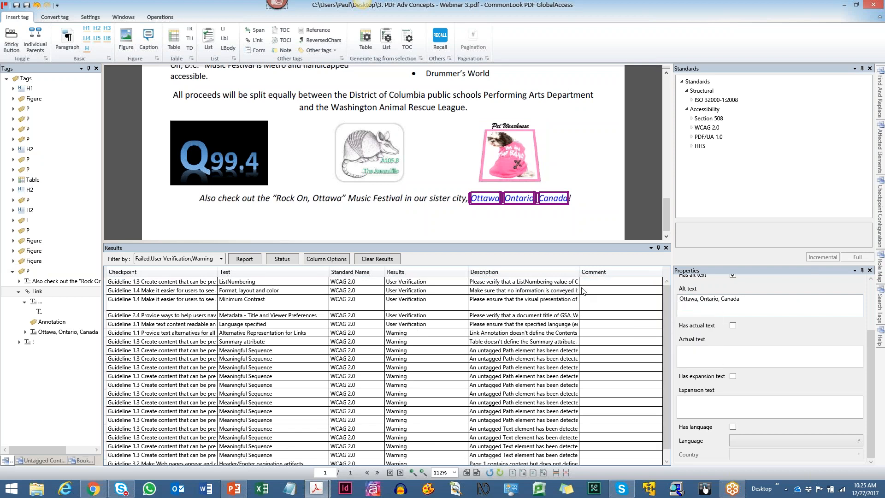
Step: Review the ListNumbering description and the vendor list's numbering property, and change that user verification result's status to Passed
left_click(527, 283)
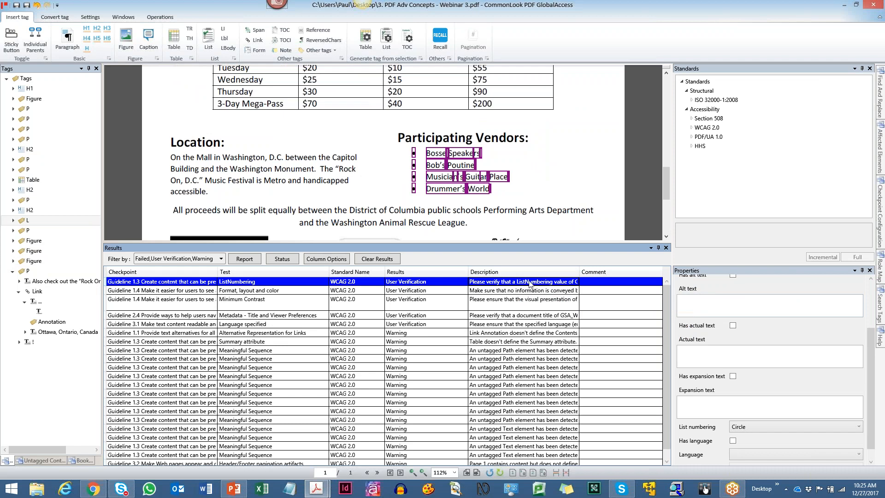
right_click(530, 285)
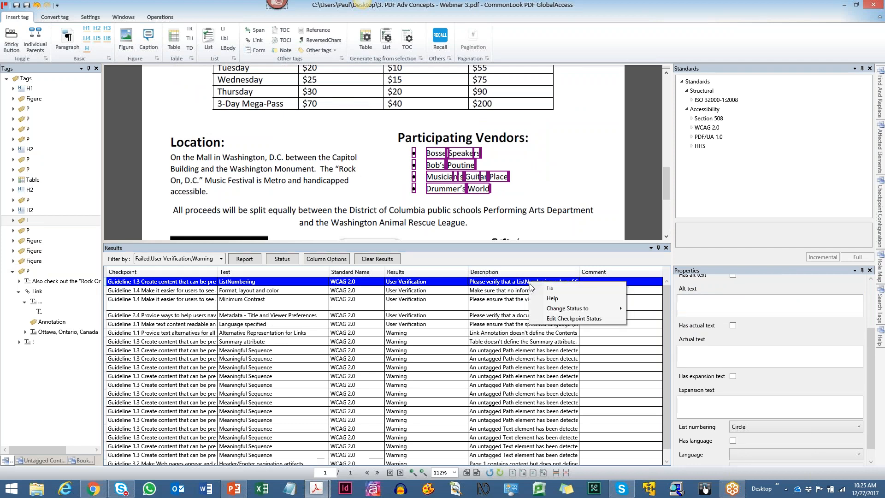
left_click(555, 318)
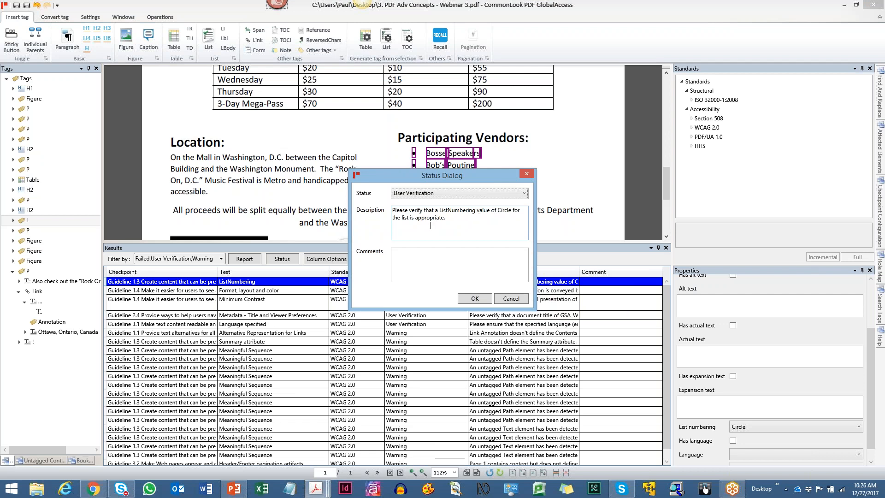
left_click_drag(477, 180, 476, 217)
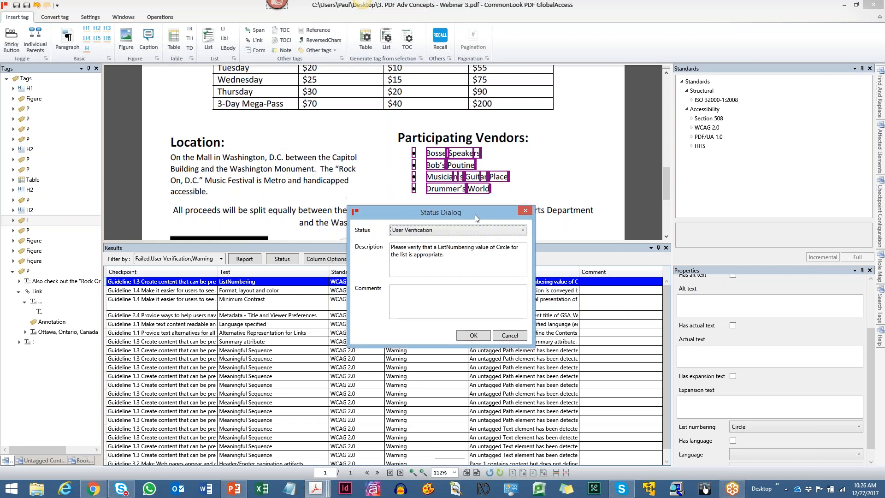
left_click(524, 211)
scroll(715, 324, "down", 1)
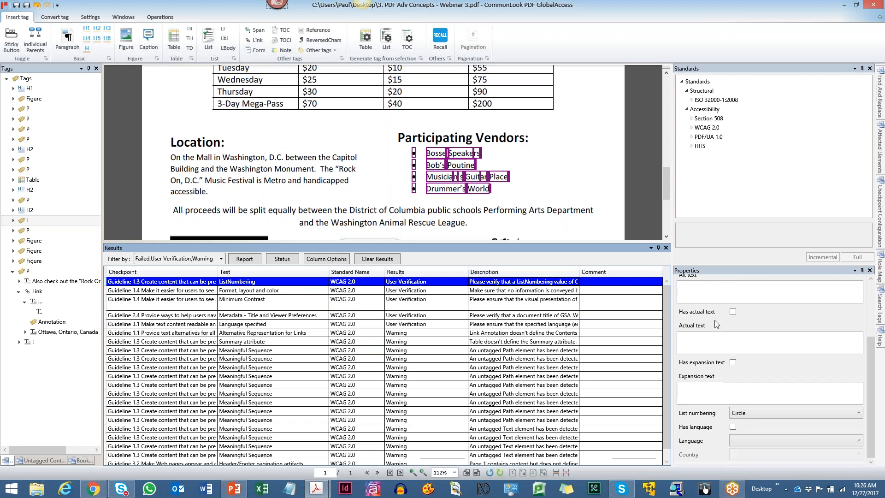
left_click(718, 333)
right_click(537, 281)
mouse_move(575, 310)
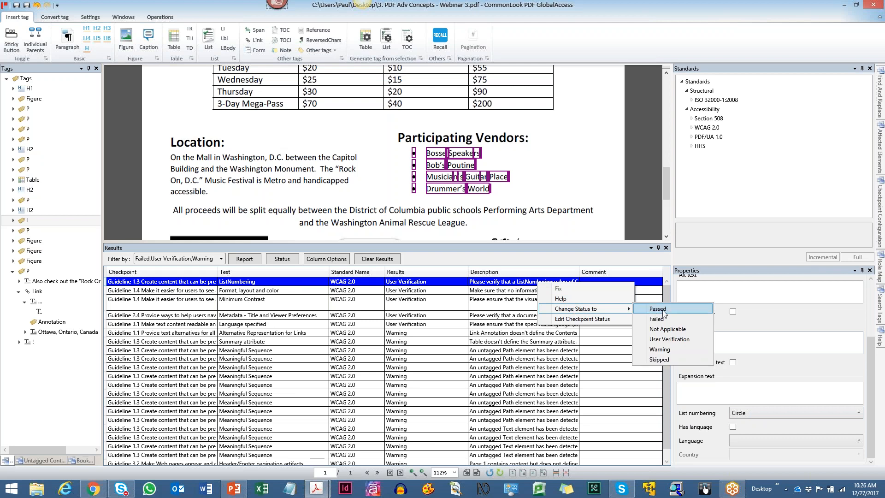
left_click(664, 310)
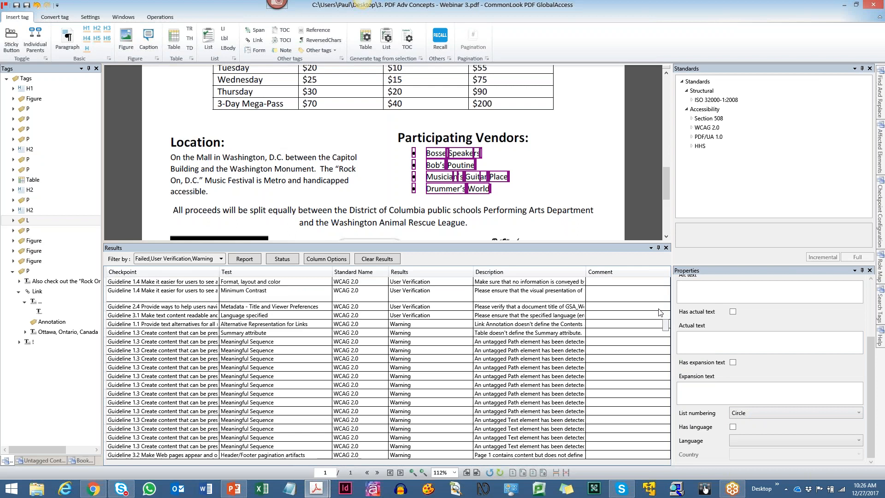
Step: Read the full description of the Format, layout and color user verification result and set its checkpoint status to Passed
left_click(556, 285)
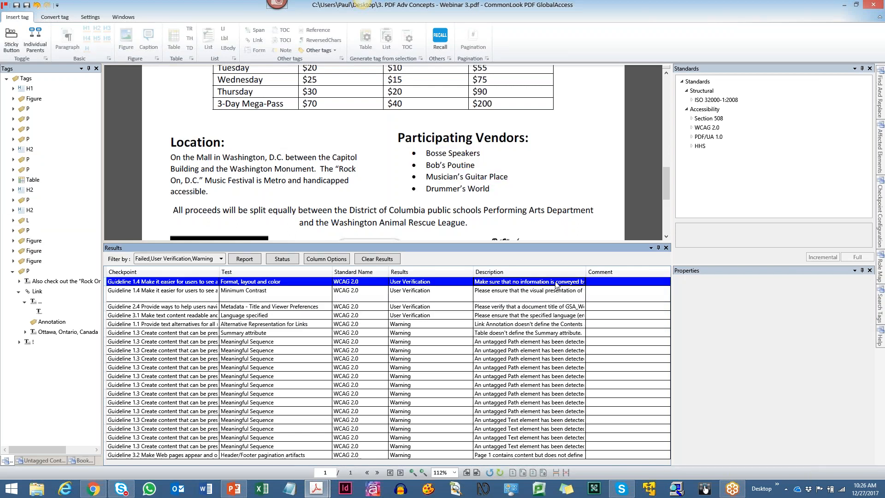
right_click(556, 284)
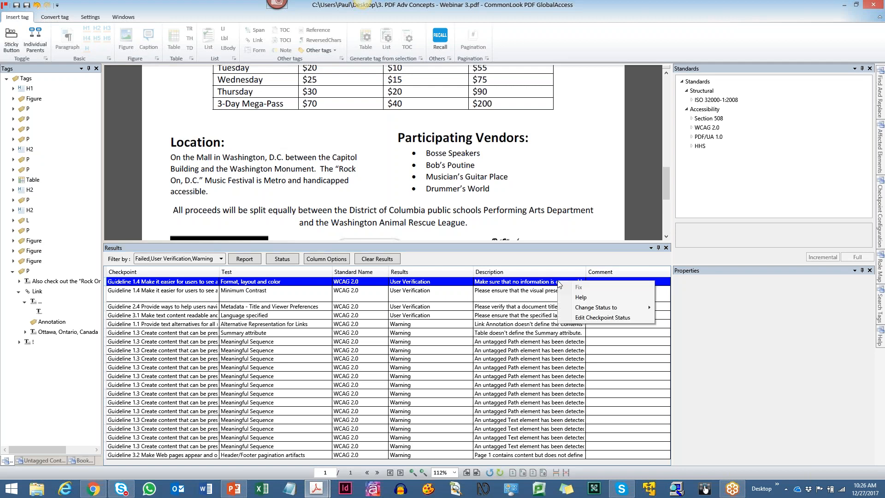
left_click(591, 318)
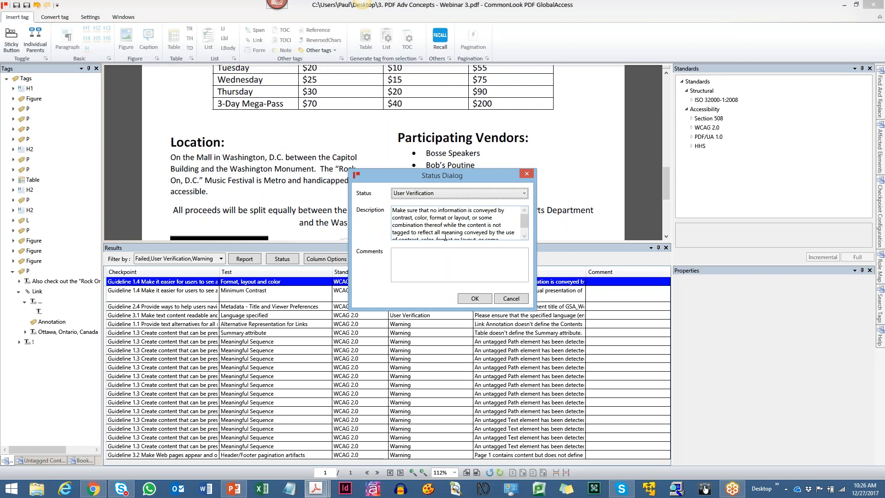
left_click(419, 194)
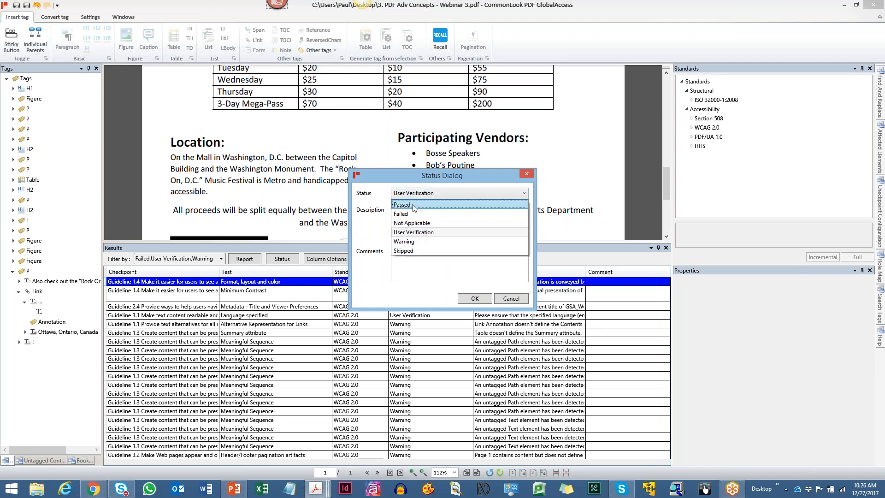
left_click(413, 204)
left_click(471, 299)
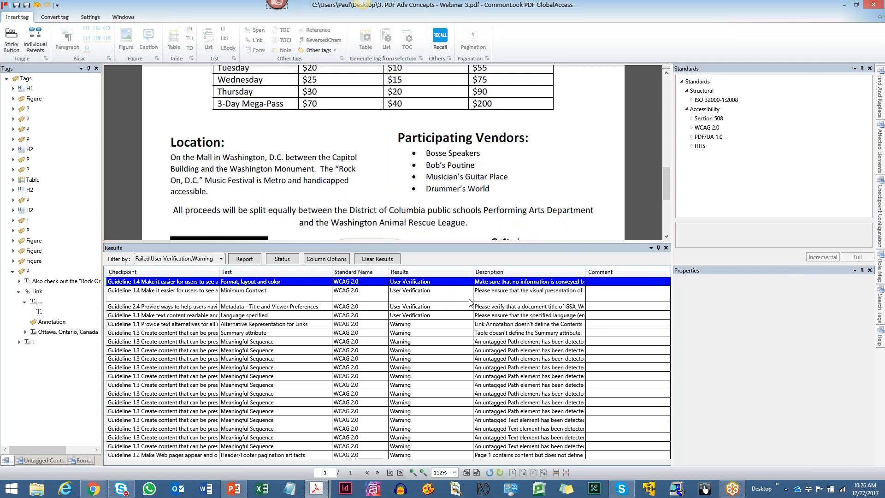
Step: Read the Minimum Contrast user verification result's description and set its checkpoint status to Passed
right_click(495, 290)
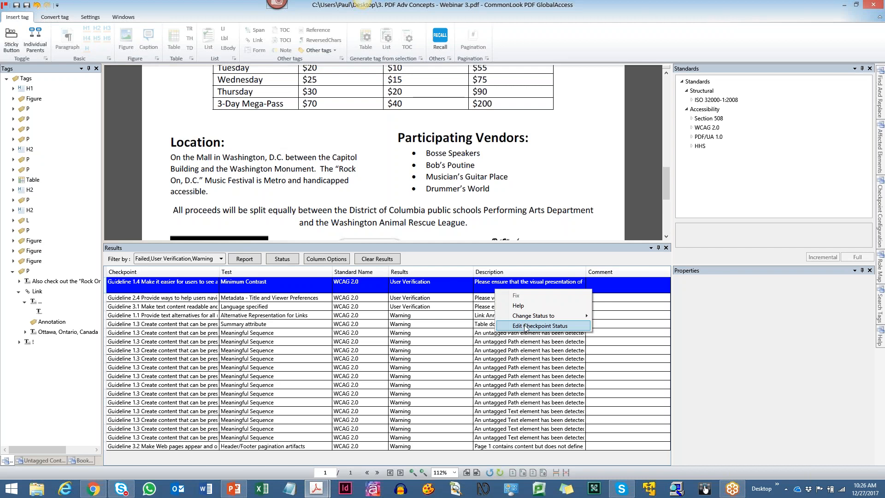
left_click(525, 327)
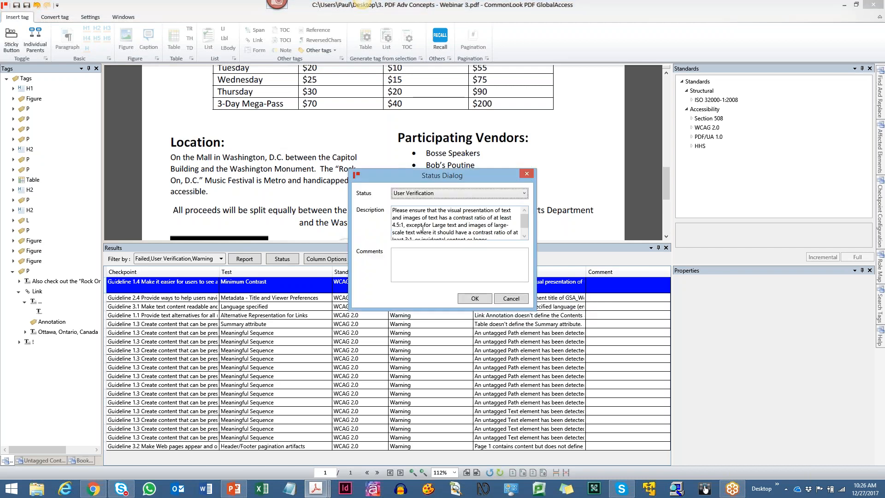
left_click(410, 194)
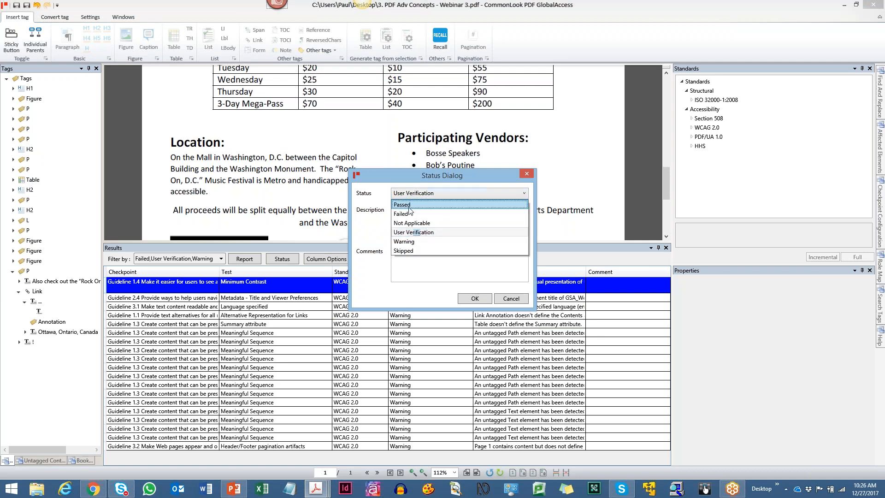
left_click(402, 204)
left_click(470, 299)
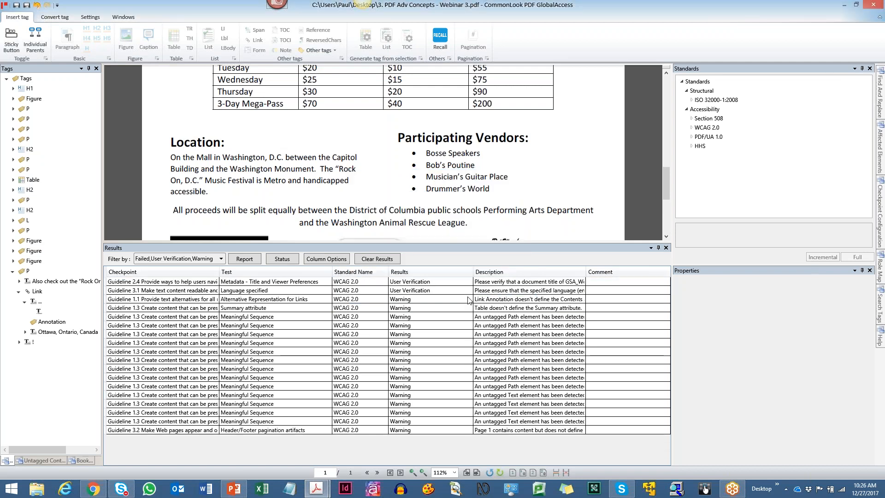
Step: Check the document title in the metadata and set the Metadata - Title and Viewer Preferences result's checkpoint status to Passed
left_click(499, 282)
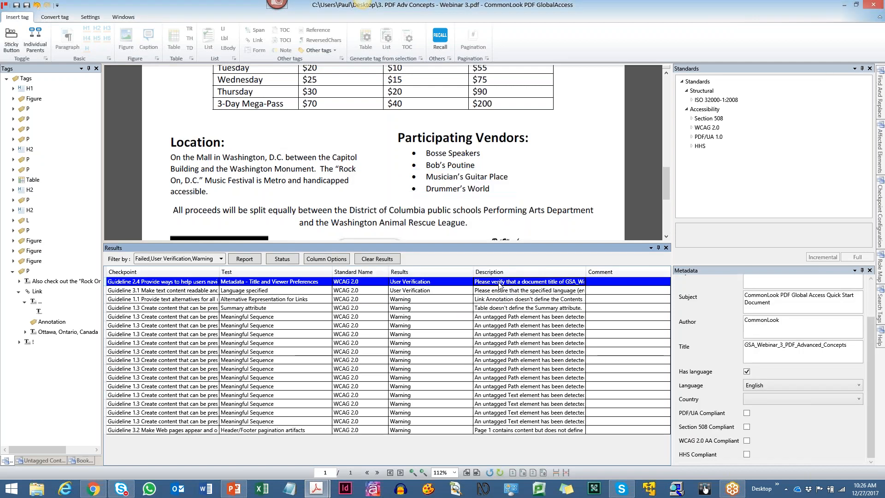
right_click(500, 284)
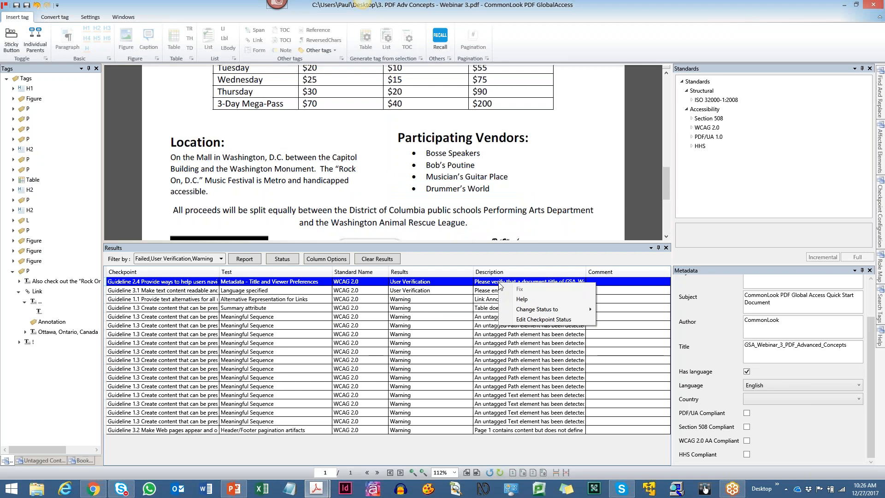
left_click(535, 319)
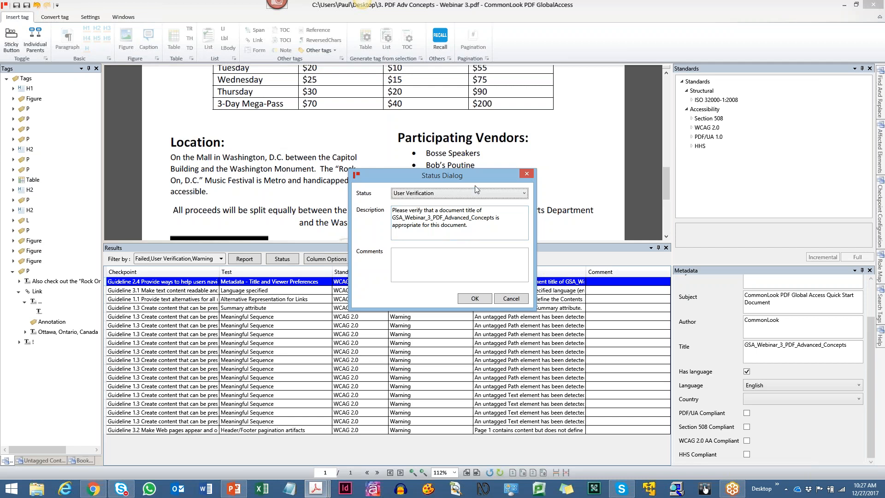
left_click(450, 194)
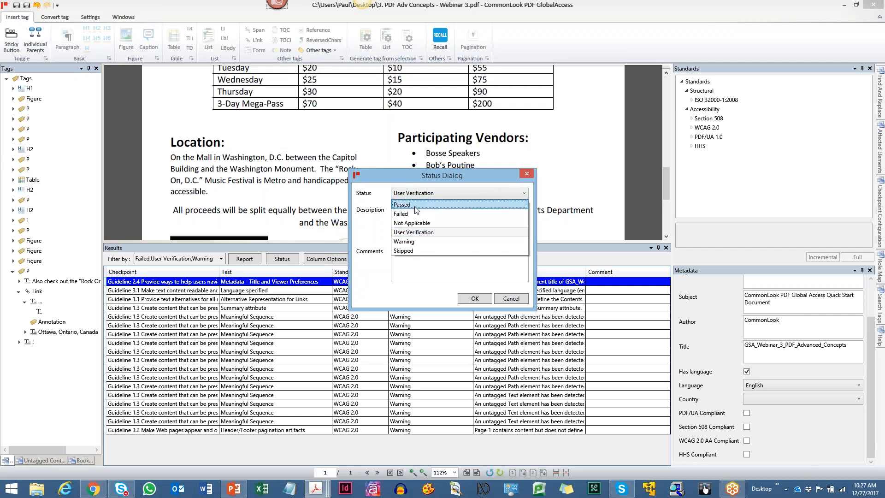
left_click(416, 207)
left_click(480, 298)
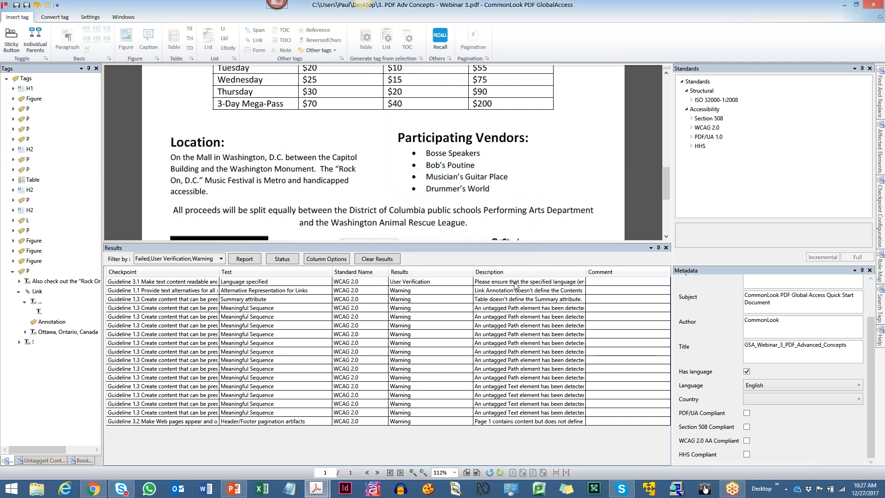
Step: Read the Language specified user verification result's description and set its checkpoint status to Passed
right_click(515, 286)
left_click(556, 323)
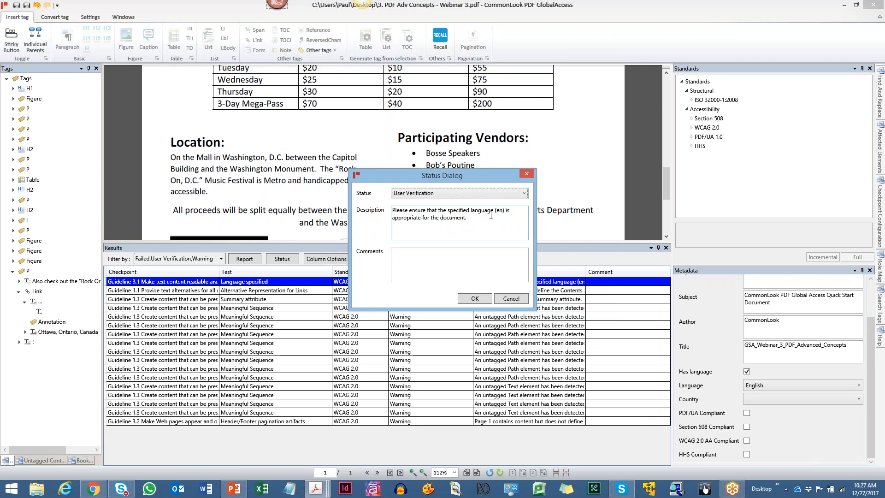
left_click(451, 194)
left_click(422, 200)
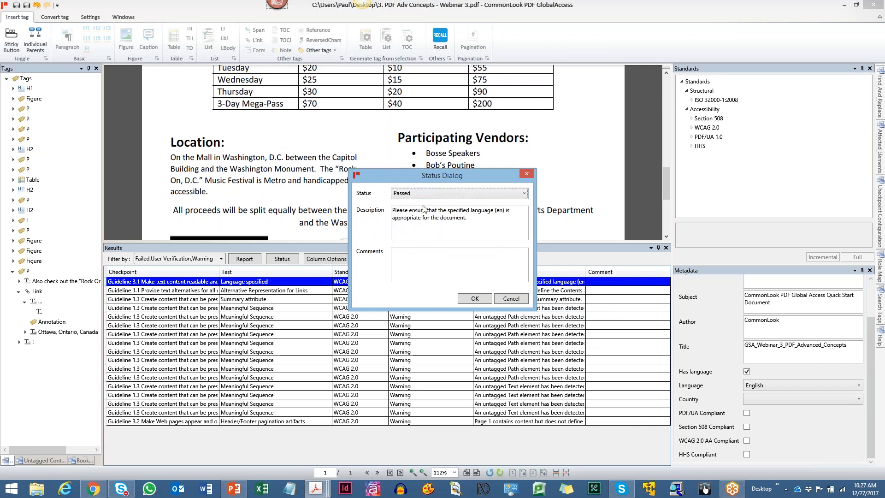
left_click(477, 300)
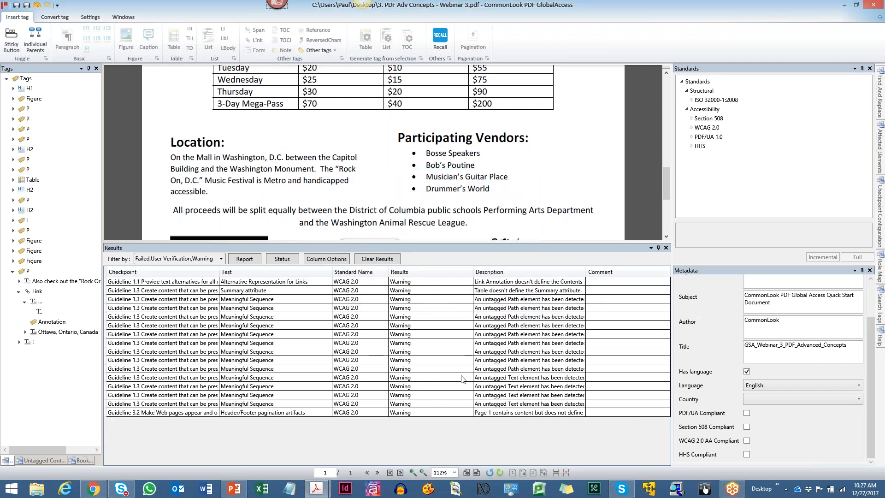
Step: Fix the link annotation's missing Contents warning by accepting "Ottawa, Ontario, Canada" as its contents
left_click(490, 283)
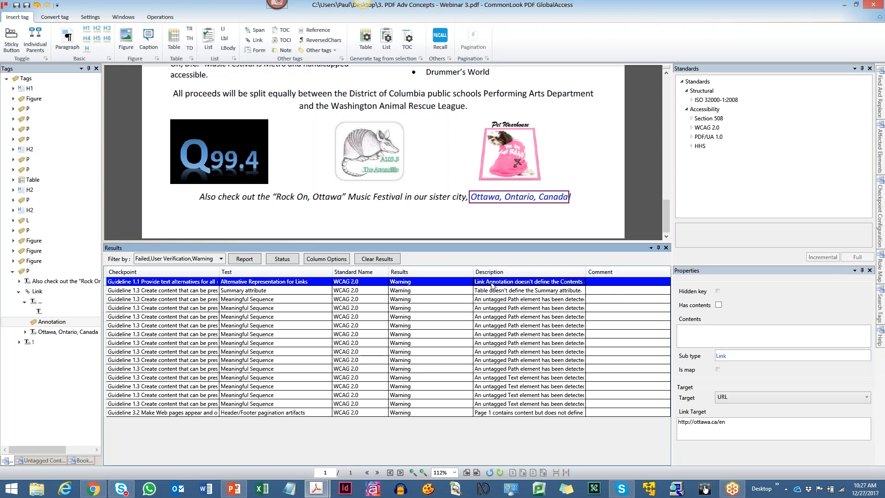
double_click(492, 283)
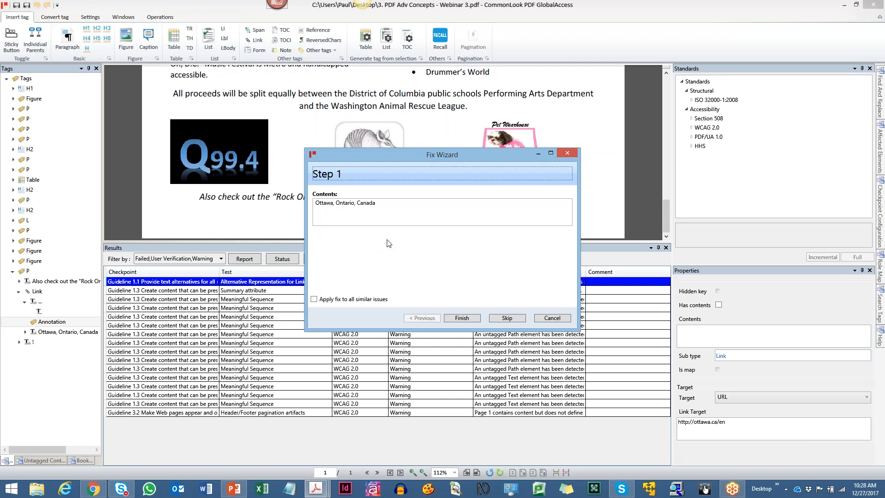
left_click(462, 319)
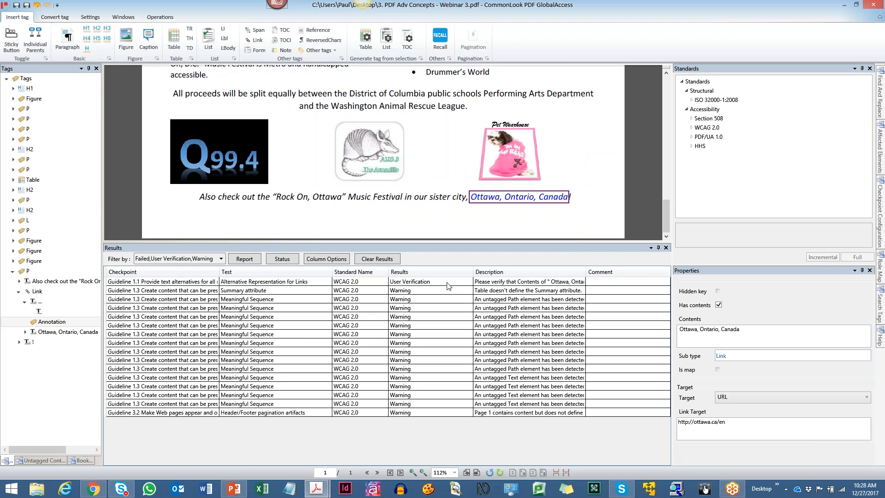
Step: Change the status of the Alternative Representation for Links result for the link annotation's contents to Passed
left_click(483, 282)
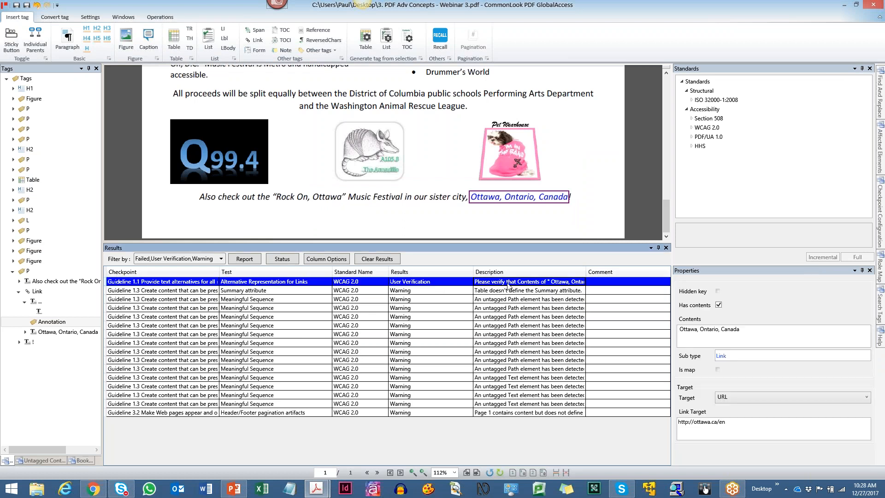
right_click(552, 284)
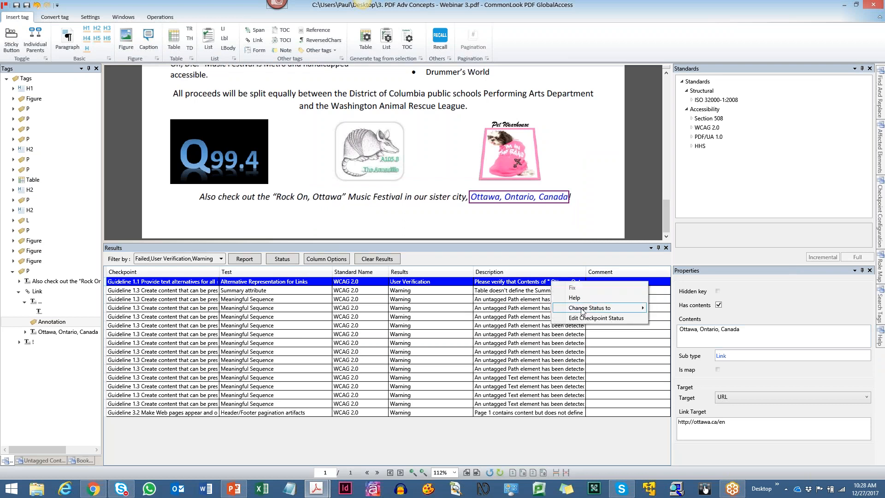
mouse_move(590, 308)
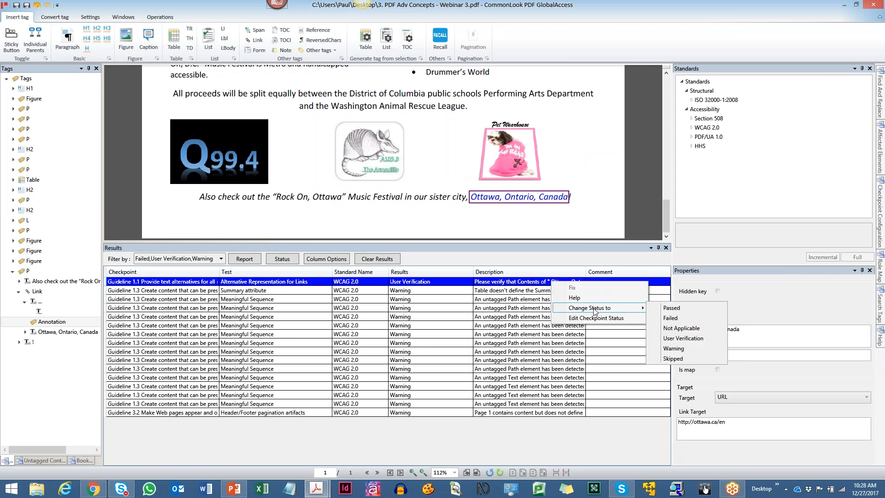
left_click(696, 307)
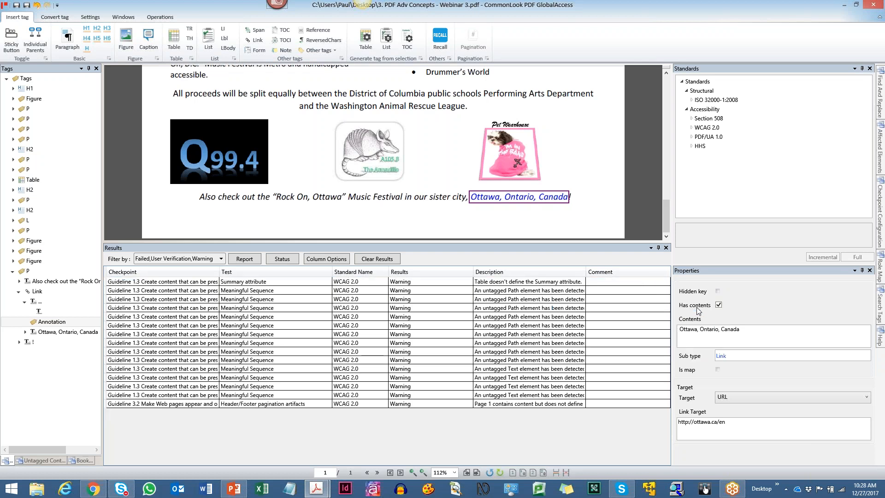
left_click(530, 282)
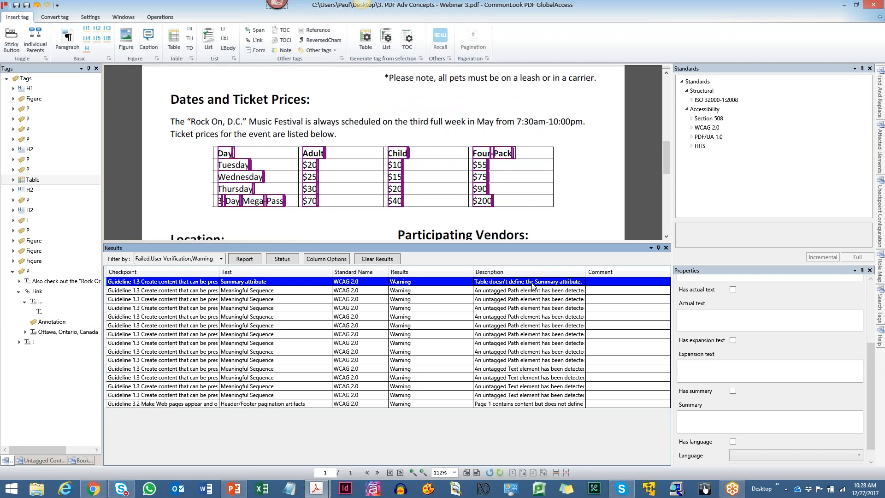
double_click(532, 285)
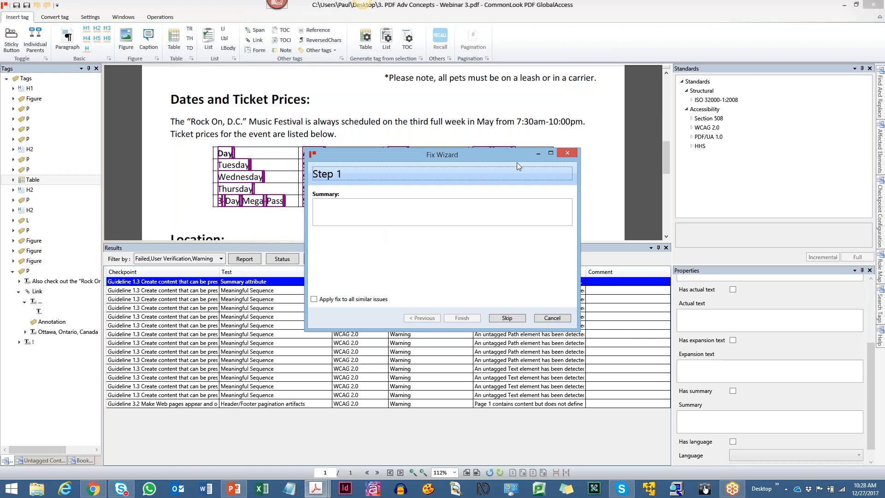
left_click(551, 318)
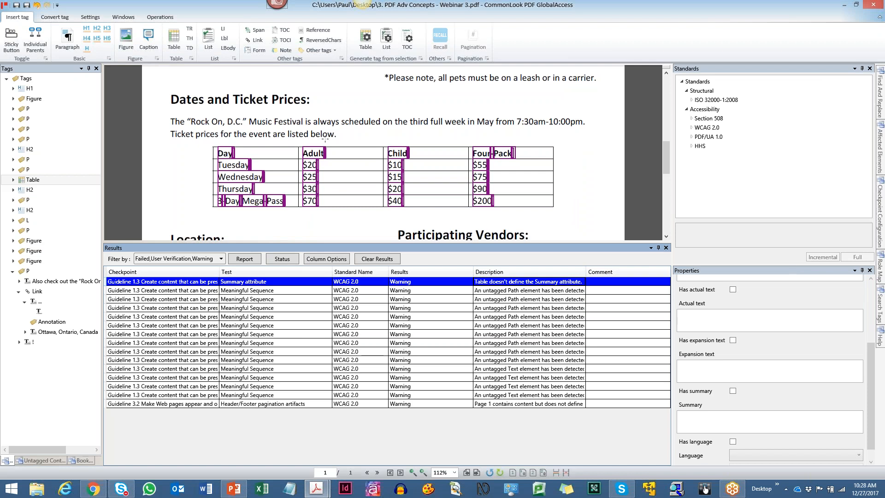
Step: Change the status of the ticket price table's Summary attribute warning to Passed
right_click(490, 282)
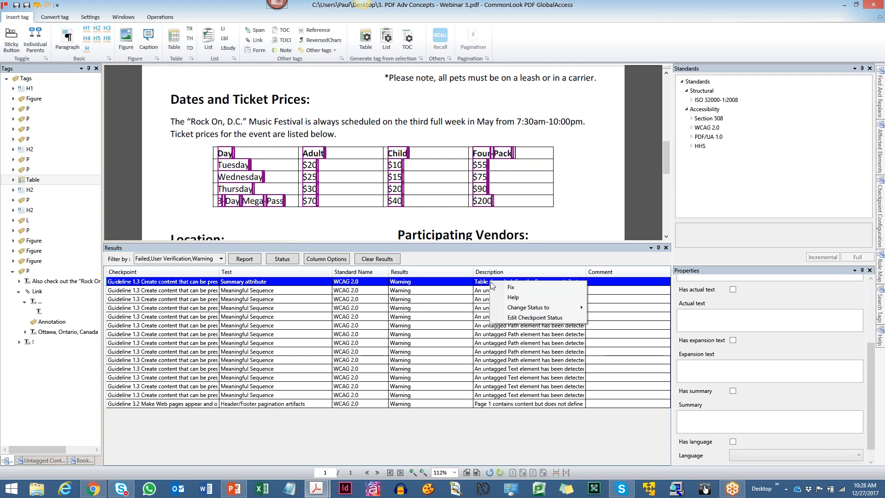
mouse_move(535, 310)
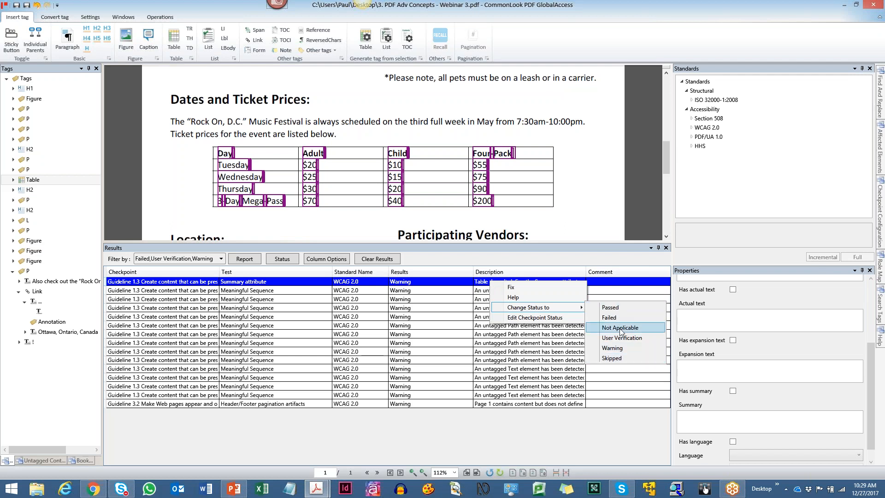
left_click(618, 307)
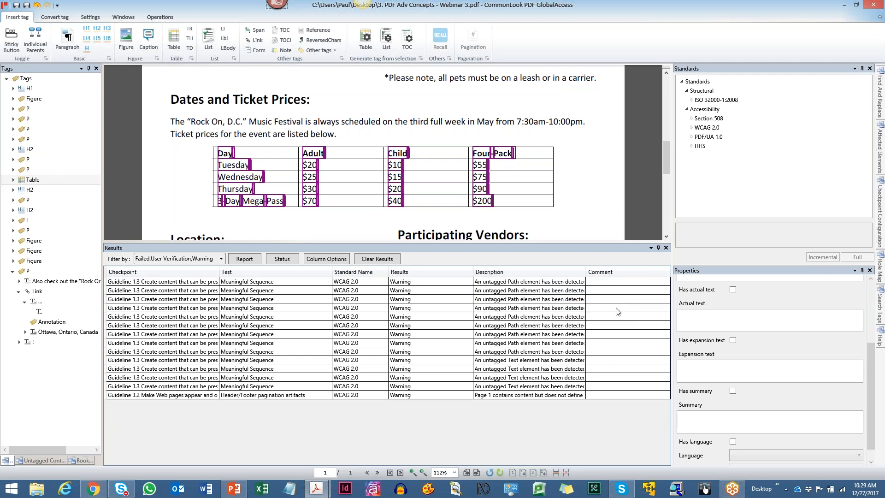
Step: Select all Meaningful Sequence warnings about untagged Path elements and set their checkpoint status to Passed
left_click(522, 282)
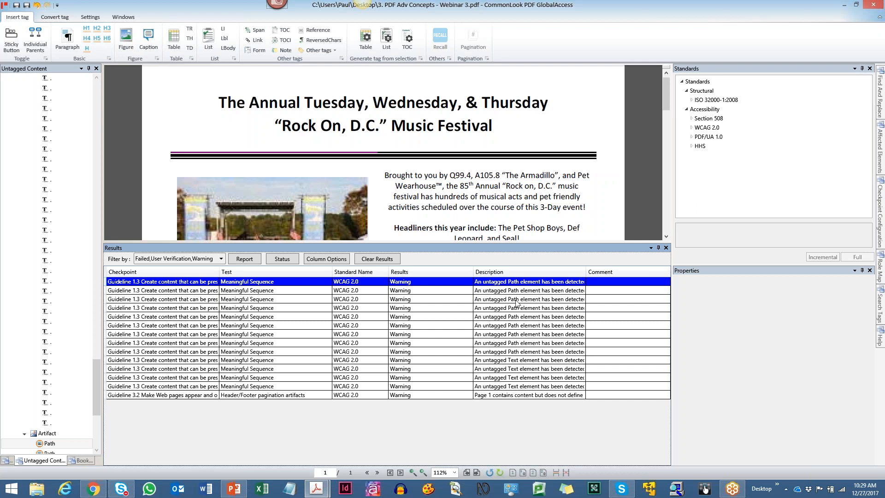
left_click(515, 352, "shift")
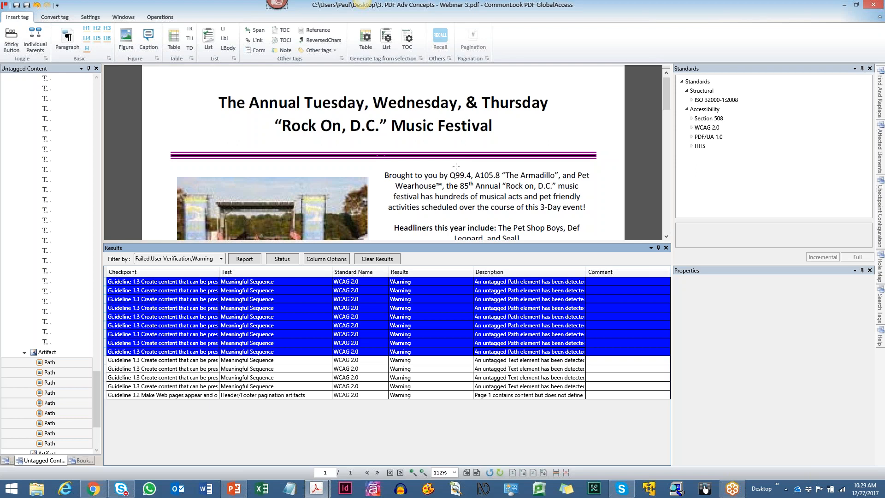
right_click(515, 286)
left_click(542, 321)
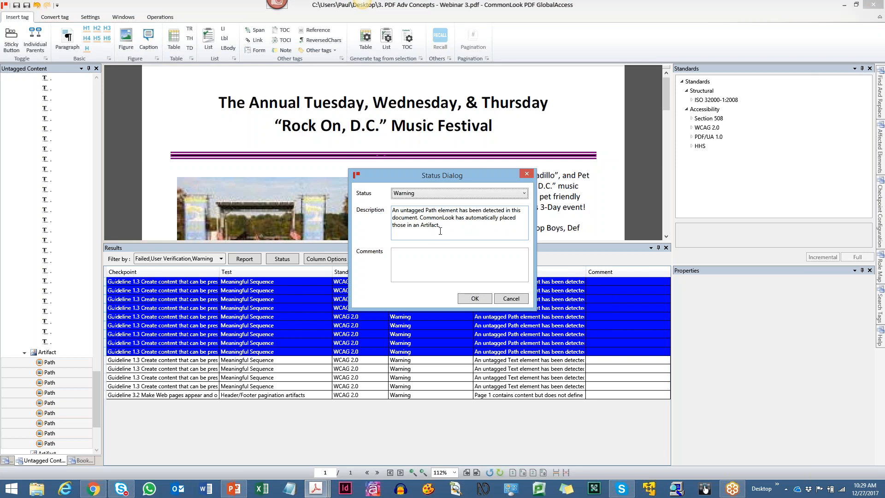
left_click(431, 191)
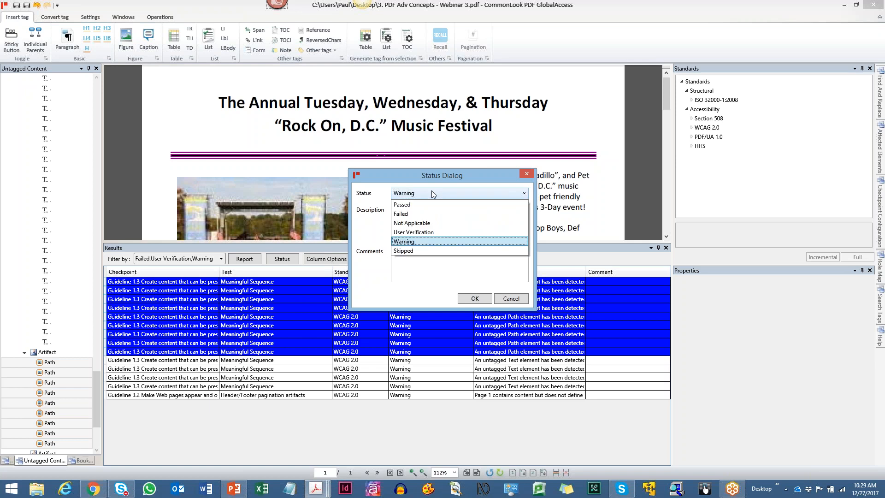
left_click(425, 201)
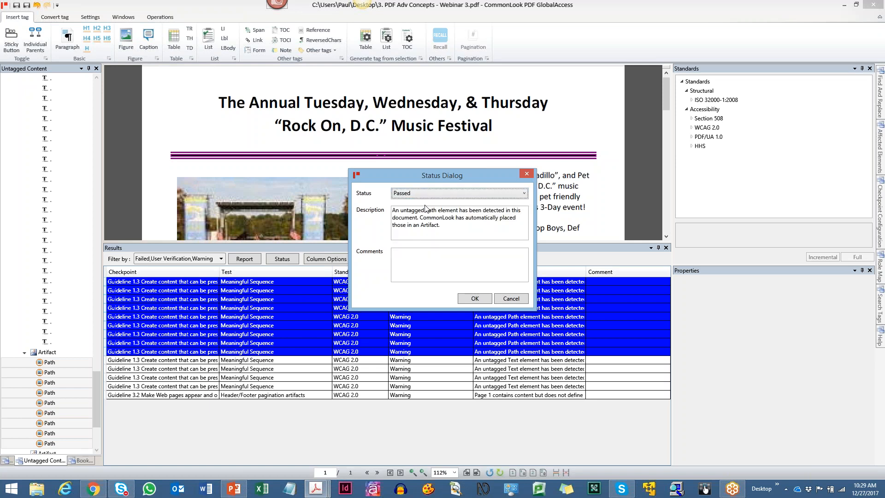
left_click(479, 300)
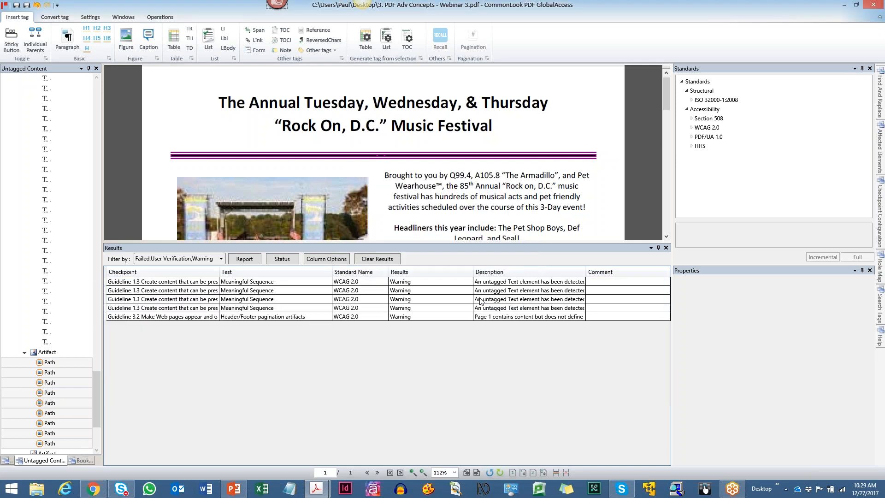
Step: Change the status of all Meaningful Sequence warnings about untagged Text elements beside the vendor list bullets to Passed
left_click(510, 282)
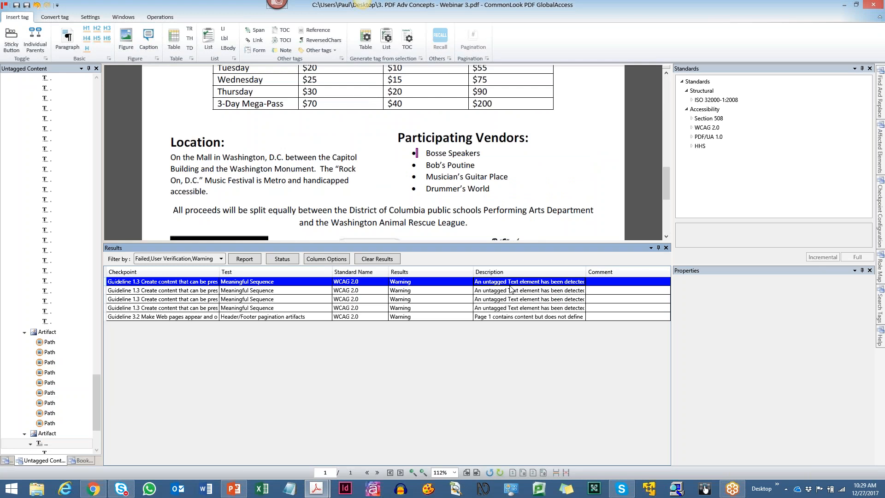
left_click(514, 308, "shift")
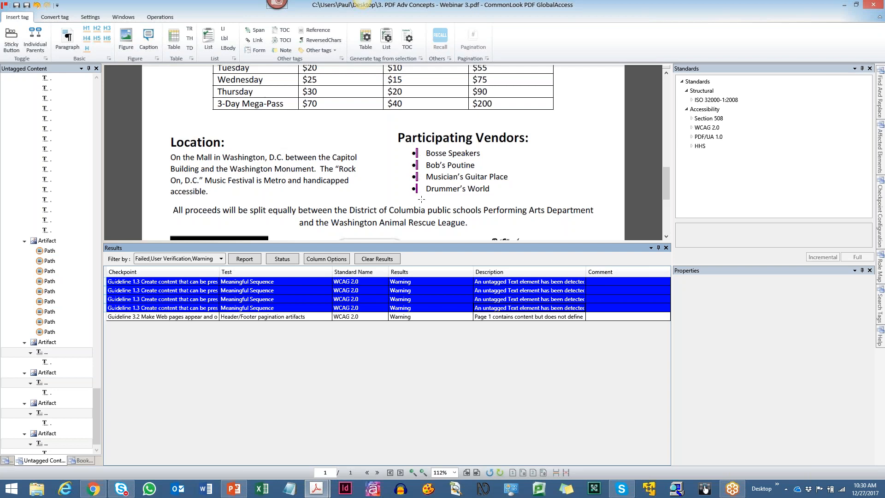
right_click(488, 284)
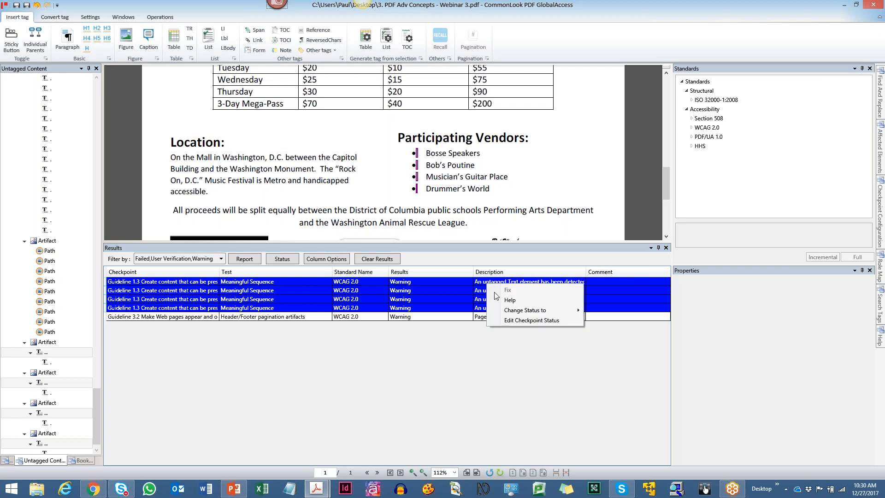
mouse_move(521, 311)
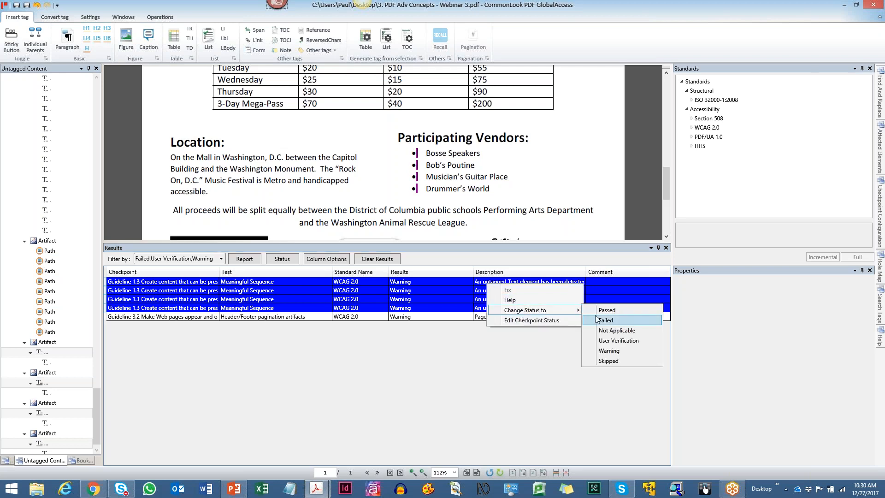
left_click(607, 311)
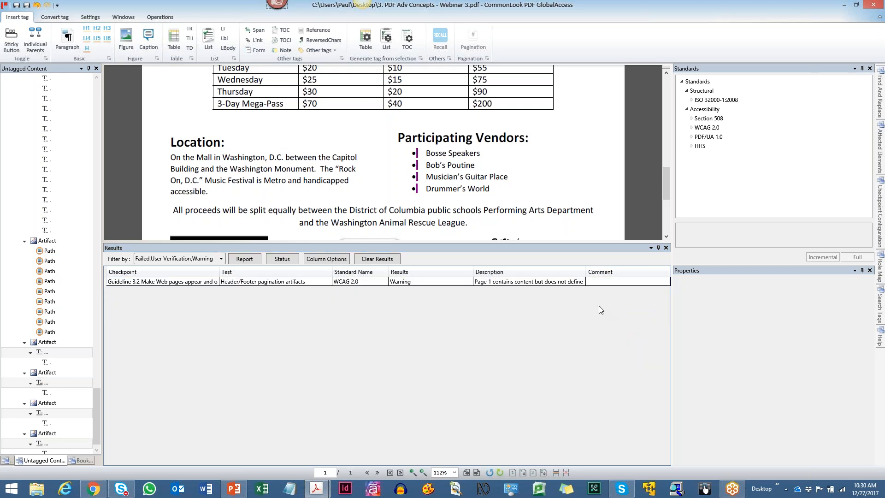
Step: Set the checkpoint status of the Header/Footer pagination artifacts warning for page 1 to Passed
left_click(510, 283)
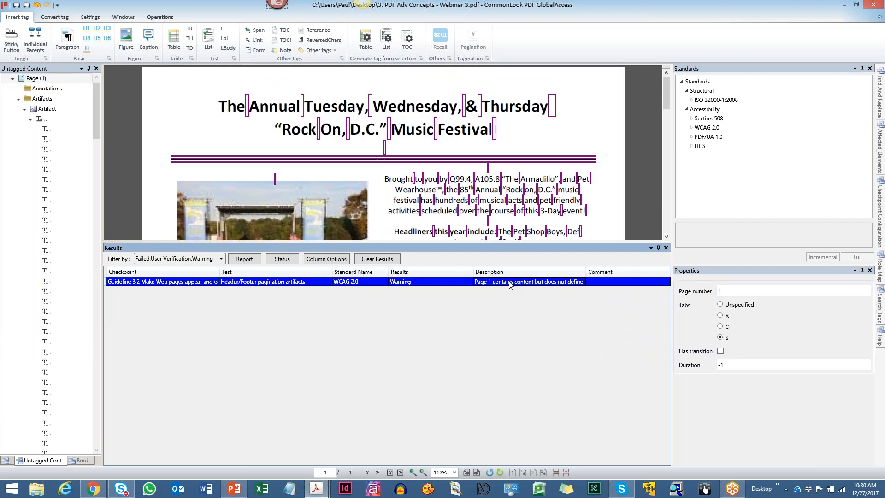
right_click(511, 284)
left_click(544, 319)
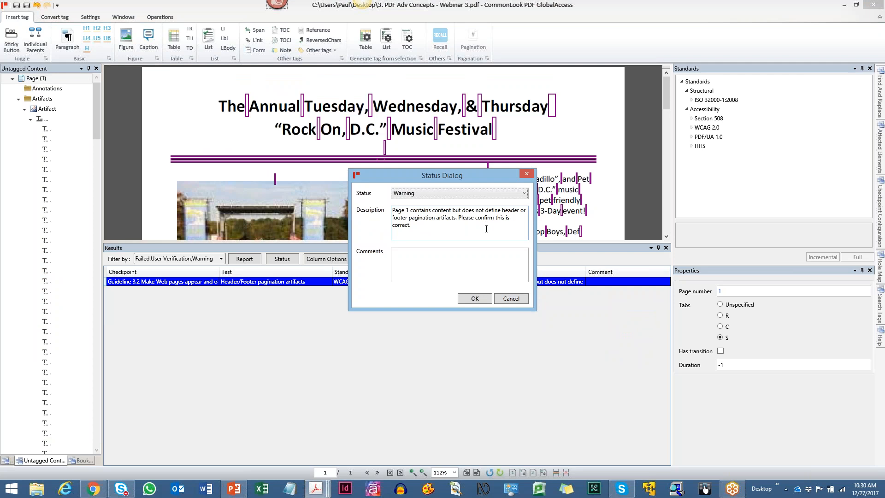
left_click(414, 194)
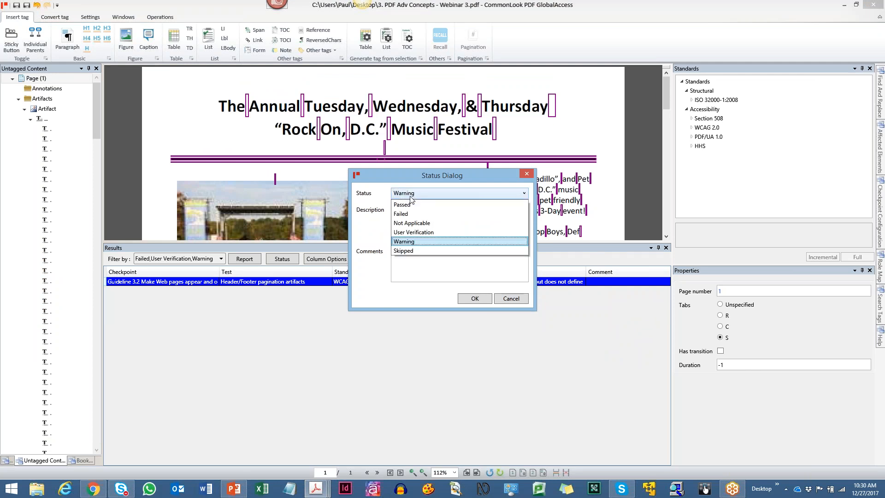
left_click(402, 205)
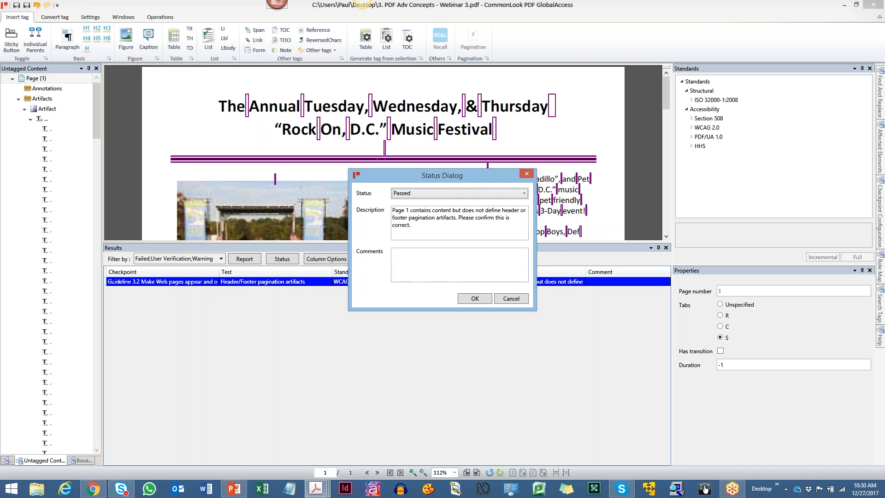
left_click(467, 304)
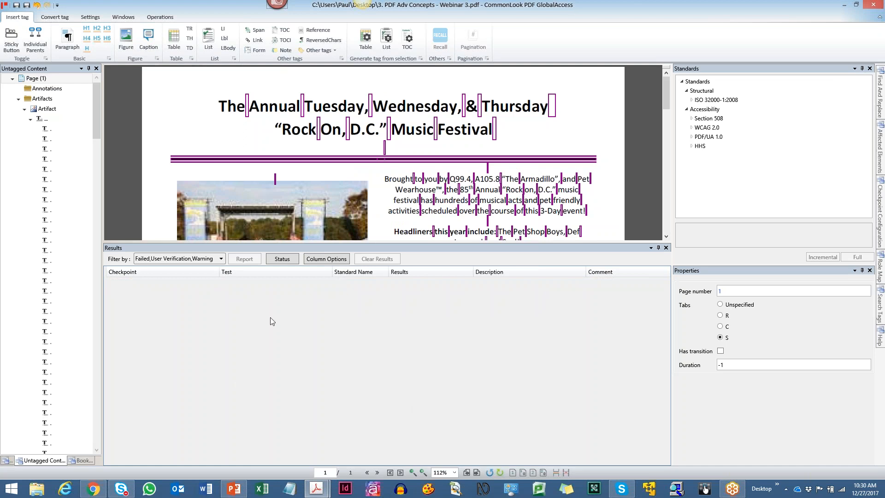
Step: Filter the results to show All statuses and look at the HTML report's save options without saving a report
left_click(143, 260)
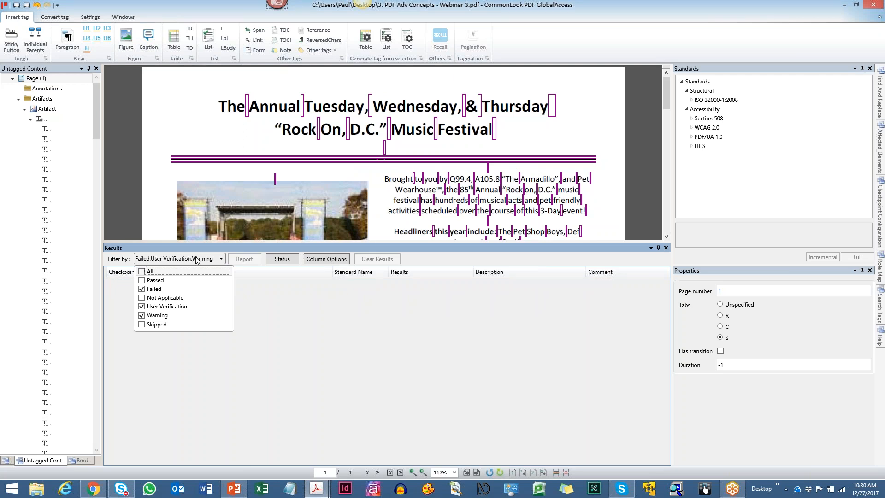
left_click(141, 272)
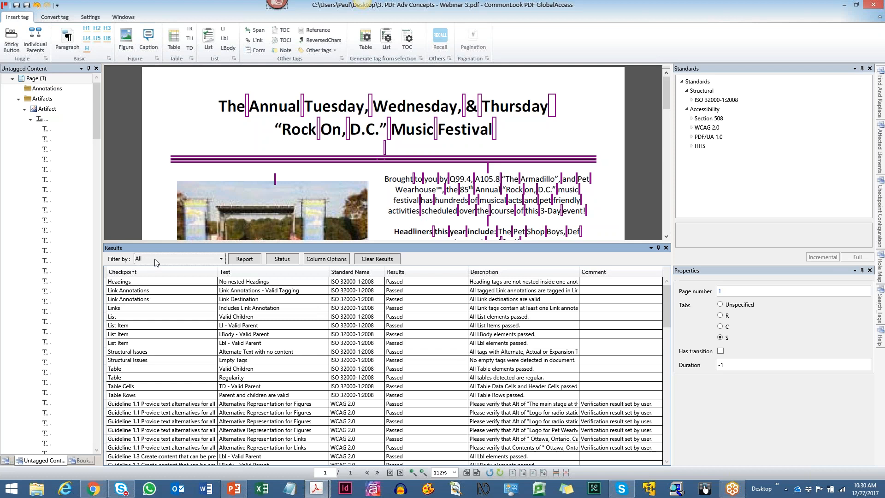
left_click(244, 260)
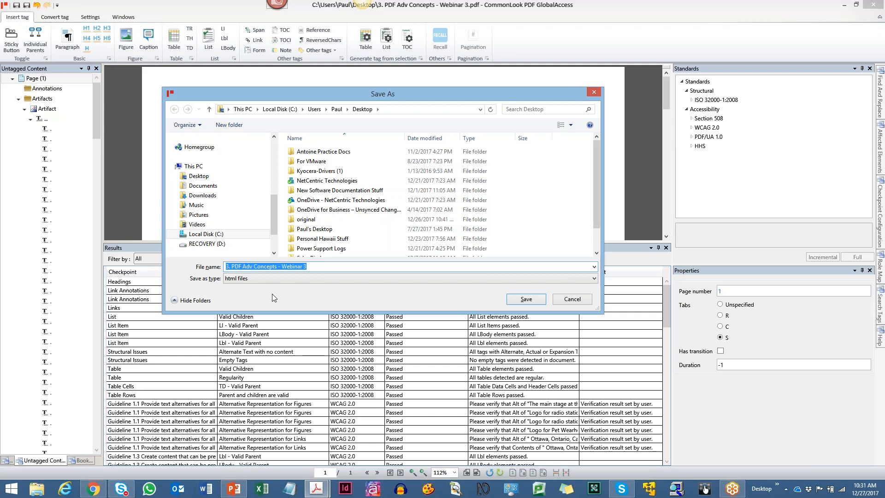
left_click(571, 299)
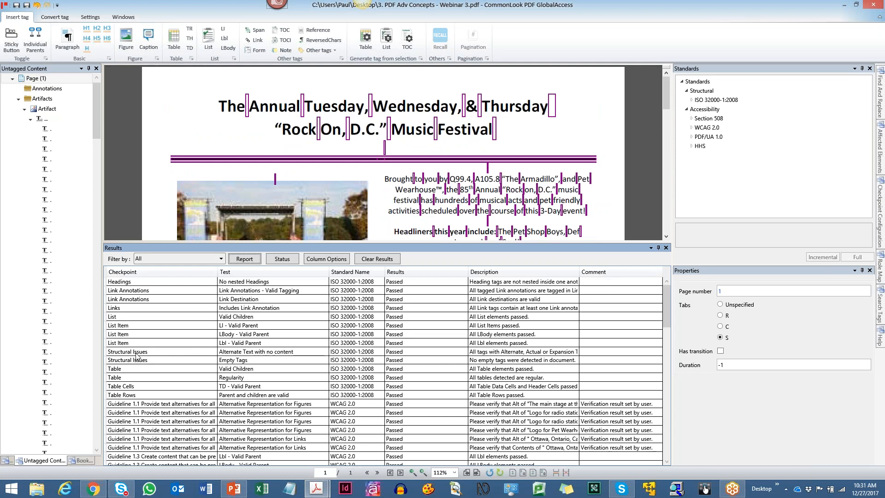
Step: Create a Document tag enclosing the whole tag tree under the Tags root, and save and close the PDF
left_click(123, 18)
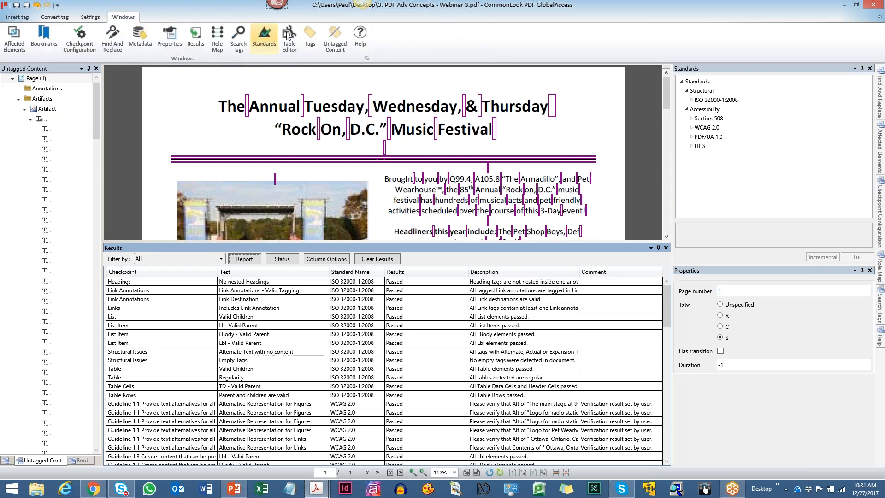
left_click(311, 35)
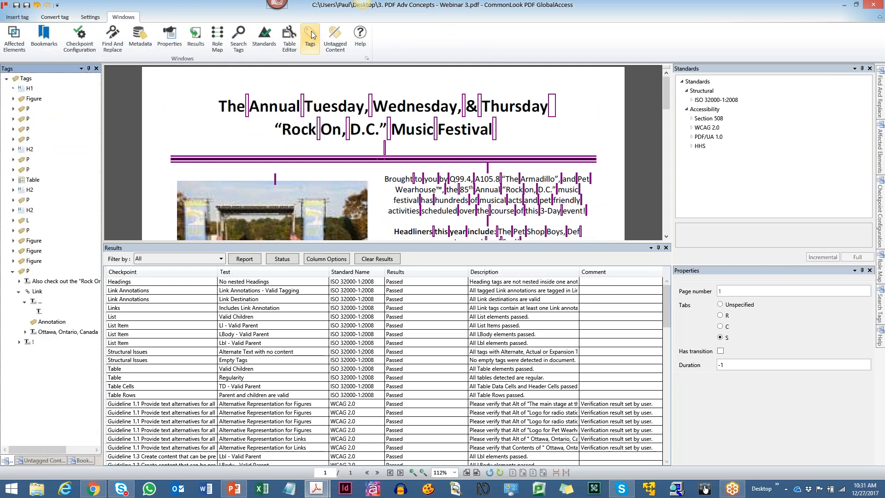
right_click(35, 79)
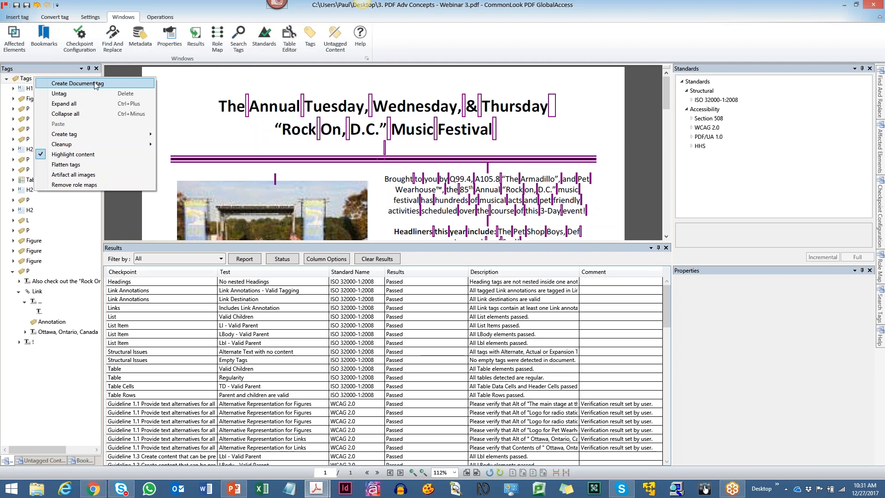
left_click(109, 85)
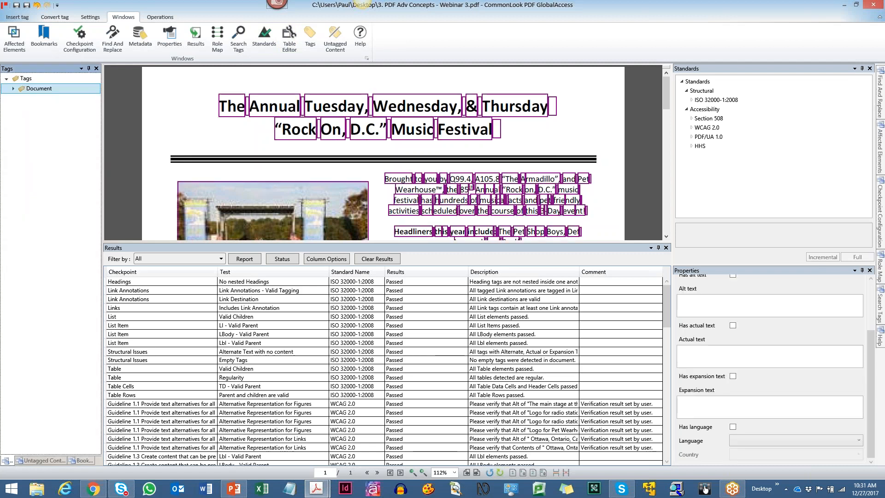
double_click(72, 90)
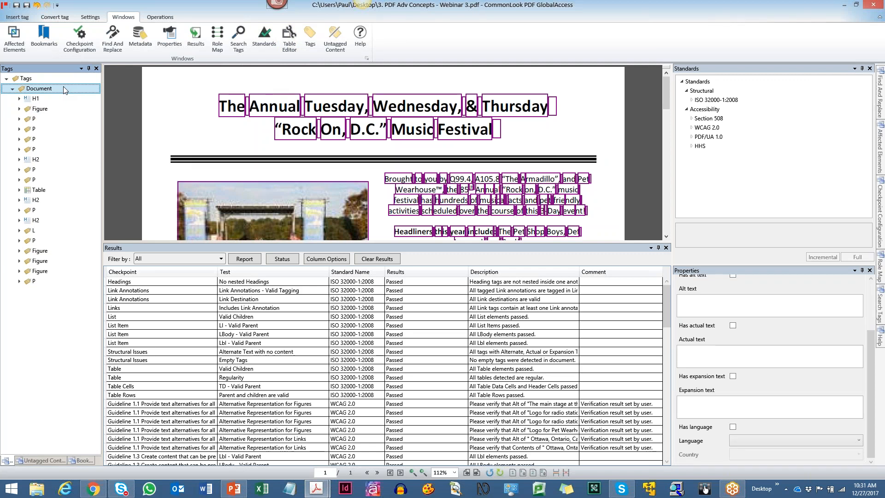
left_click(27, 7)
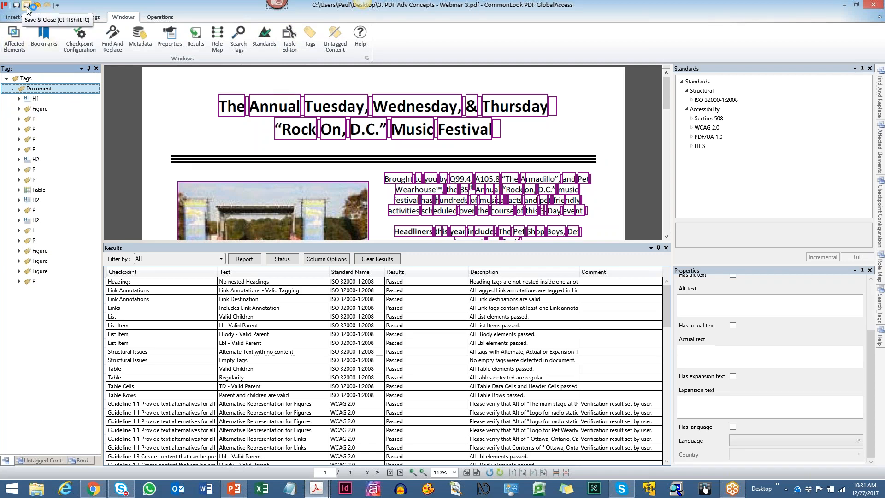